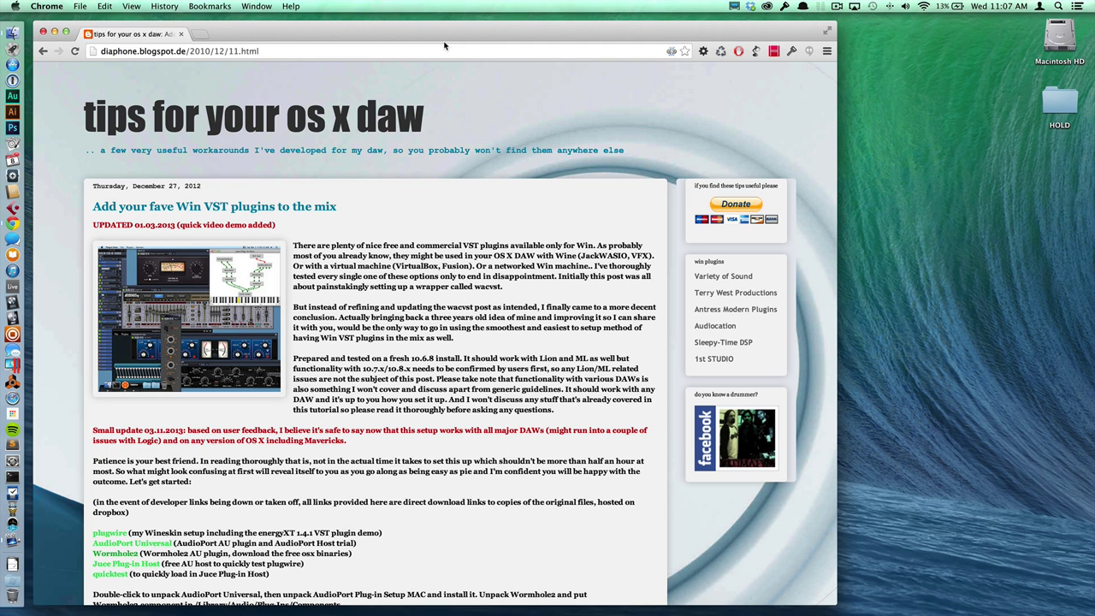
# - Select the .html ending of the blog post's web address
pyautogui.click(370, 48)
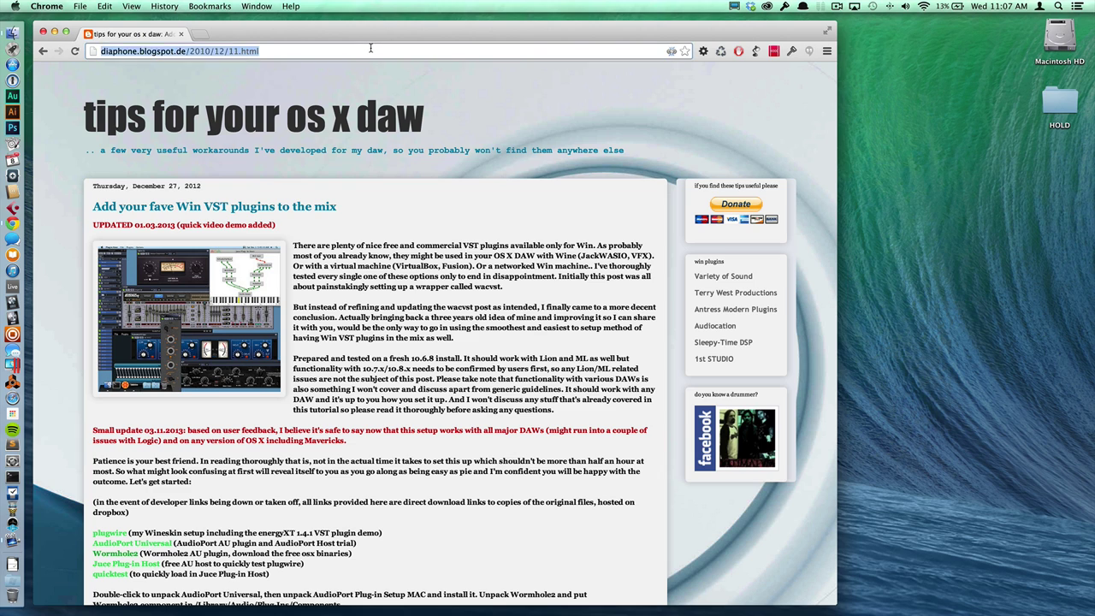
pyautogui.click(370, 48)
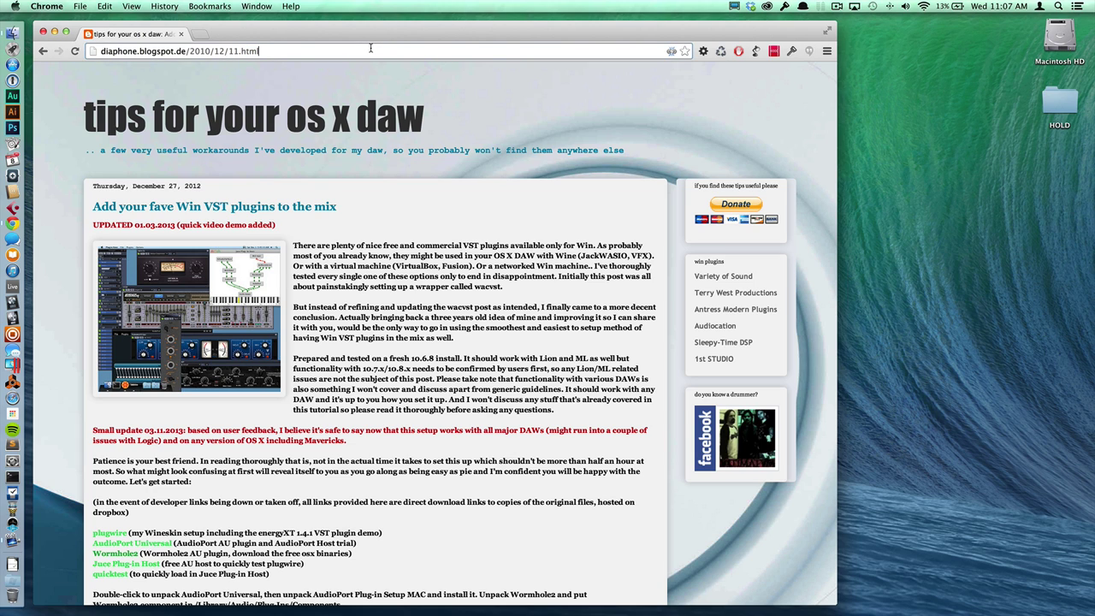
pyautogui.hotkey('shift', 'alt', 'Left')
# - Scroll the post past the download links to the Win VST instruments section and comments
pyautogui.click(165, 507)
pyautogui.scroll(-3, 169, 511)
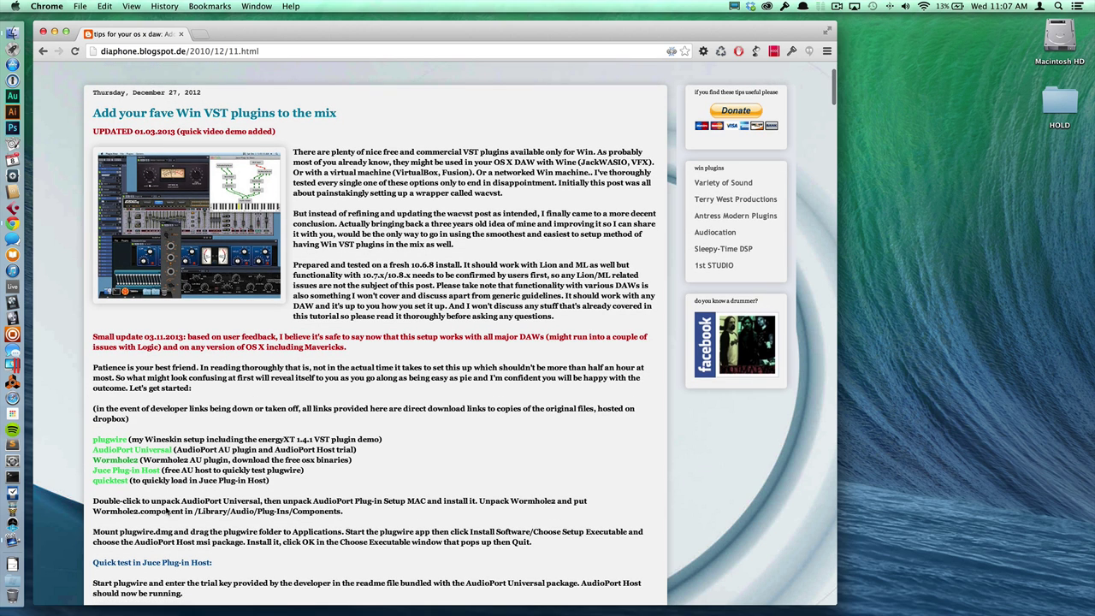
pyautogui.scroll(-3, 168, 511)
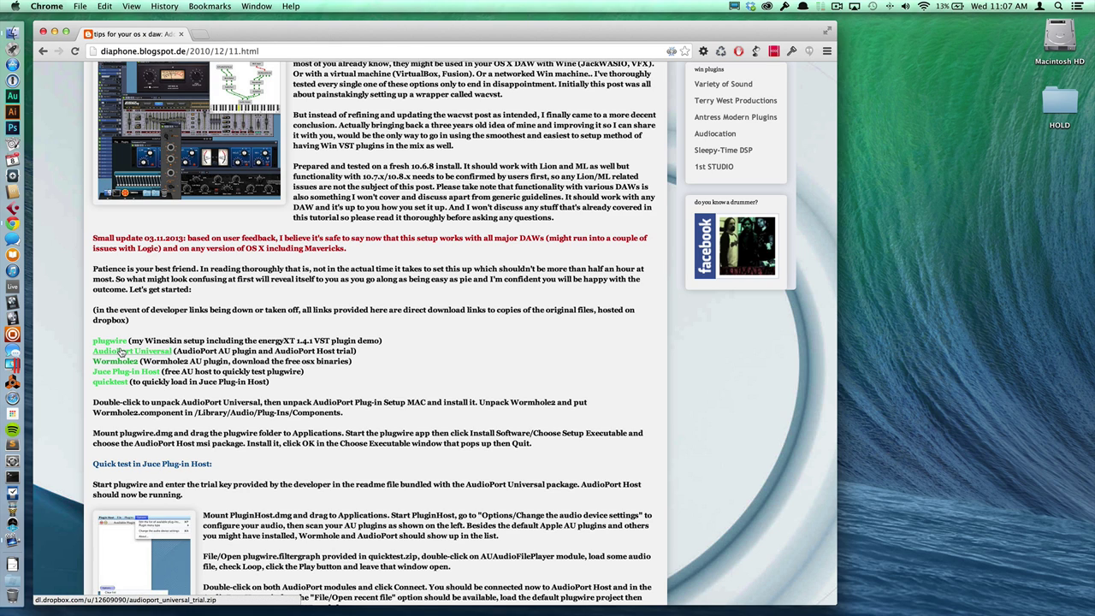
pyautogui.scroll(-5, 285, 328)
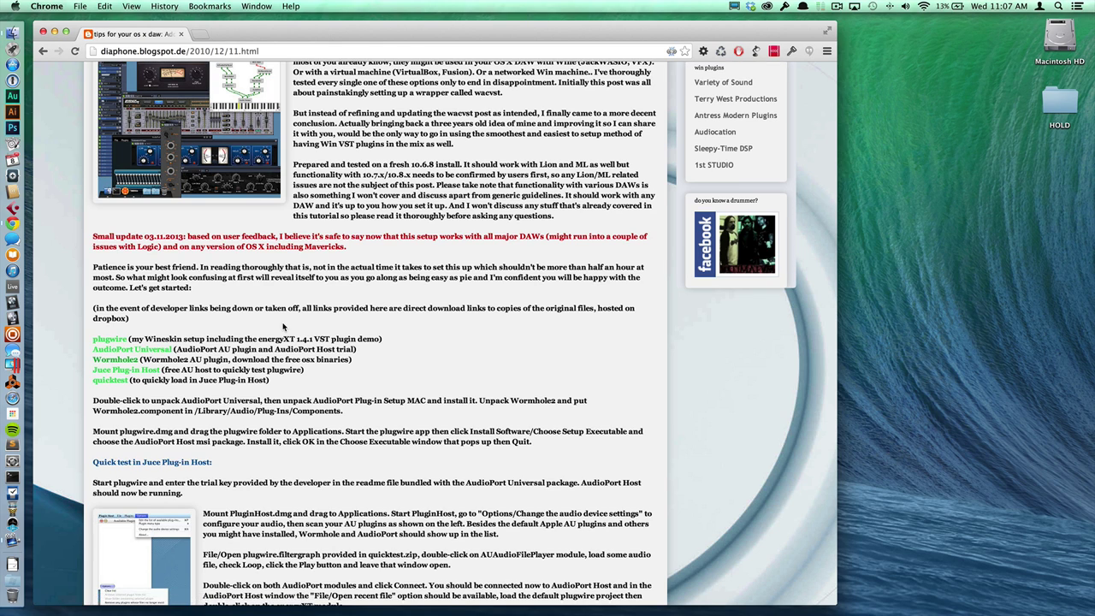
pyautogui.scroll(-15, 285, 327)
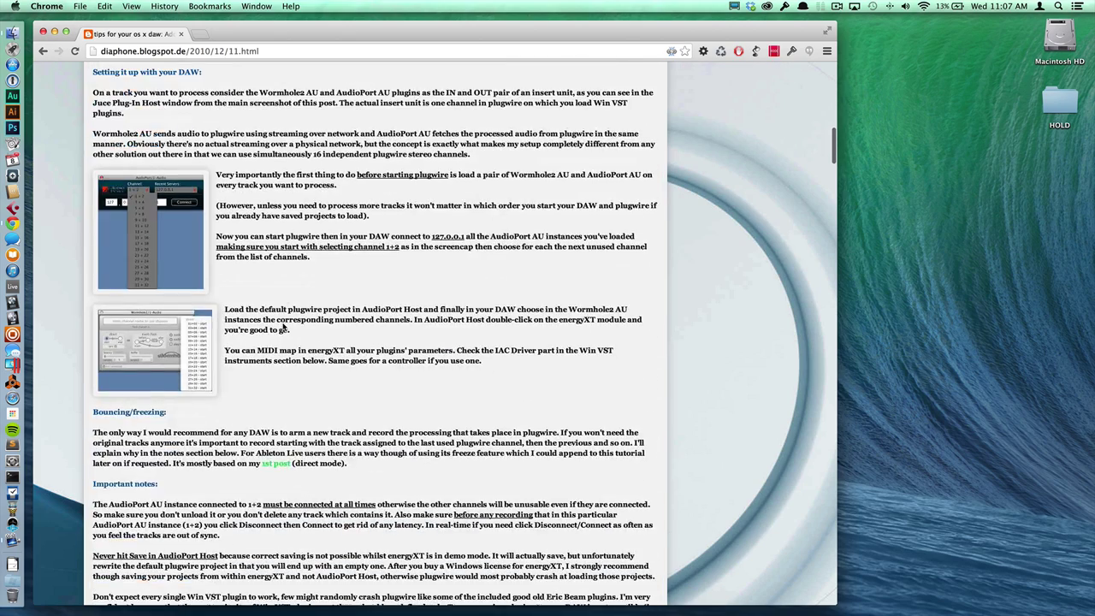
pyautogui.scroll(-10, 283, 326)
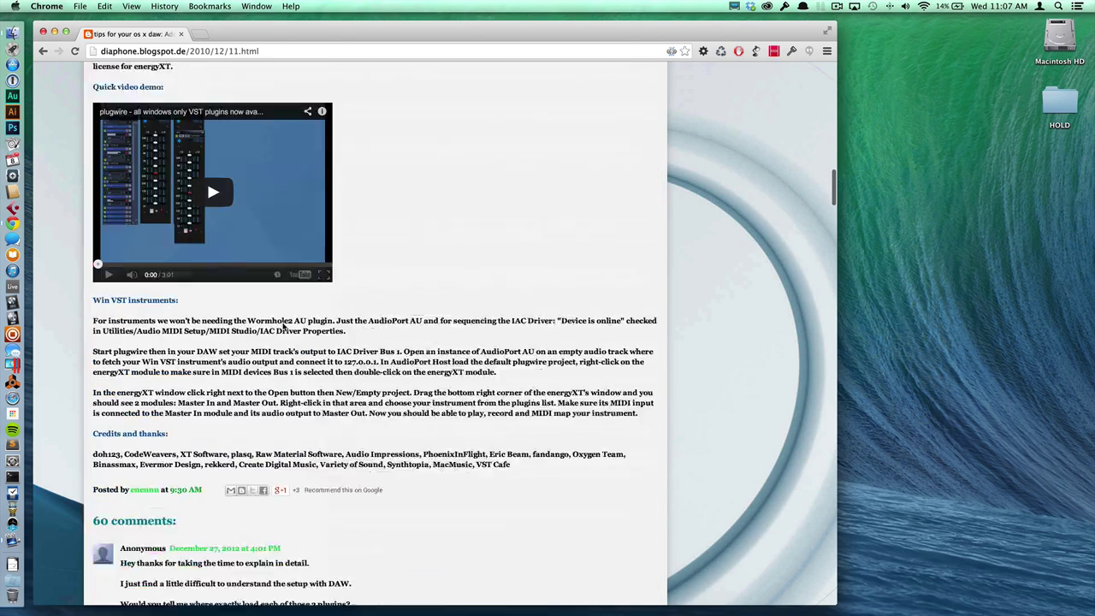
pyautogui.scroll(-2, 283, 325)
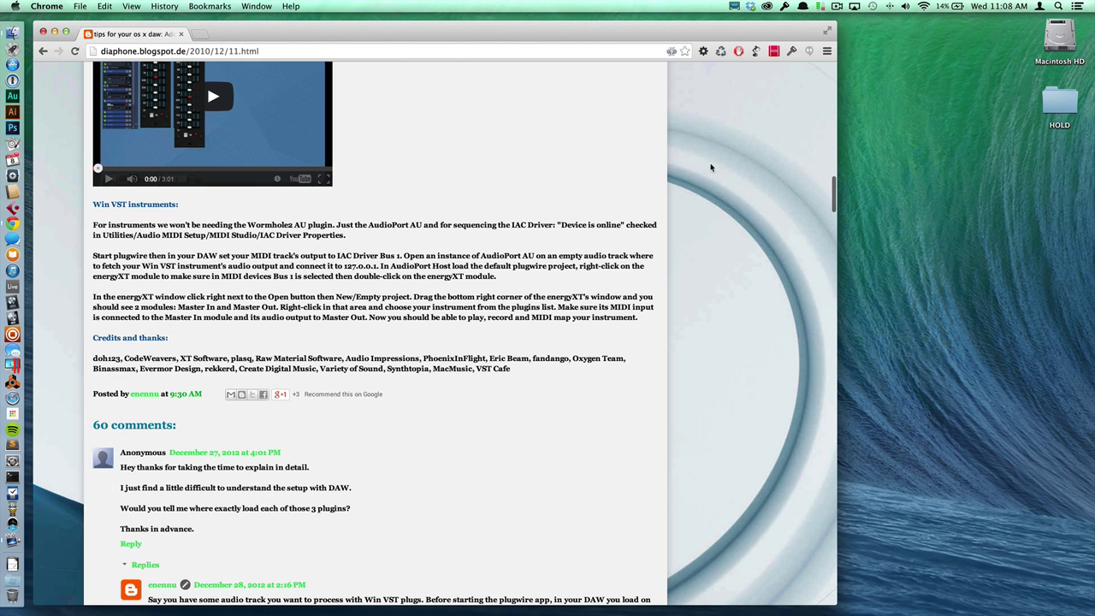
# - Hide Chrome, open plugwire.dmg and copy plugwire into Applications
pyautogui.press('super+h')
pyautogui.click(609, 154)
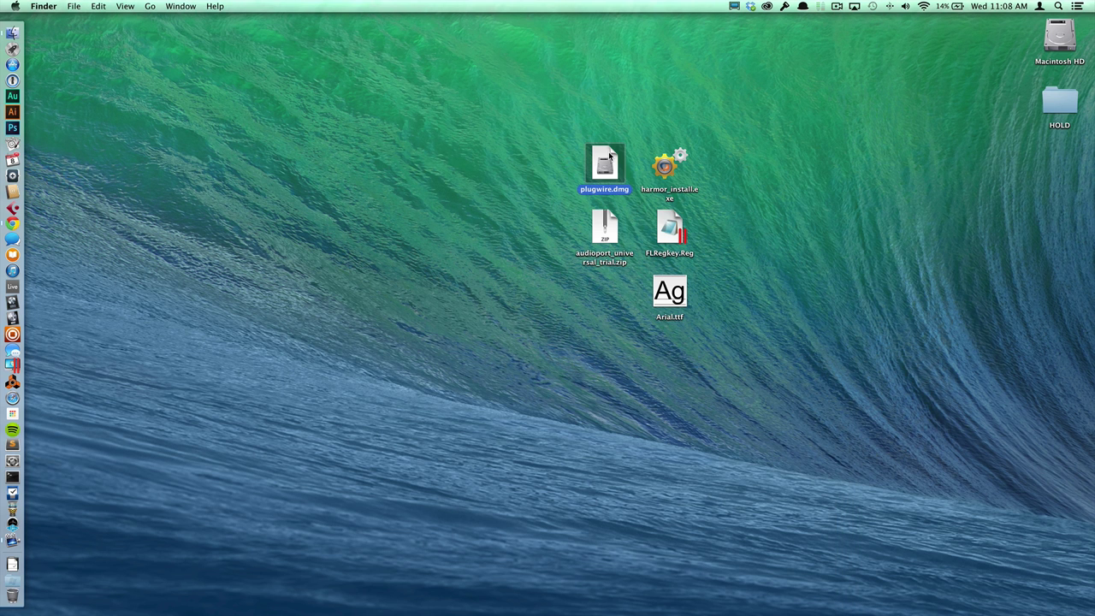
pyautogui.doubleClick(609, 154)
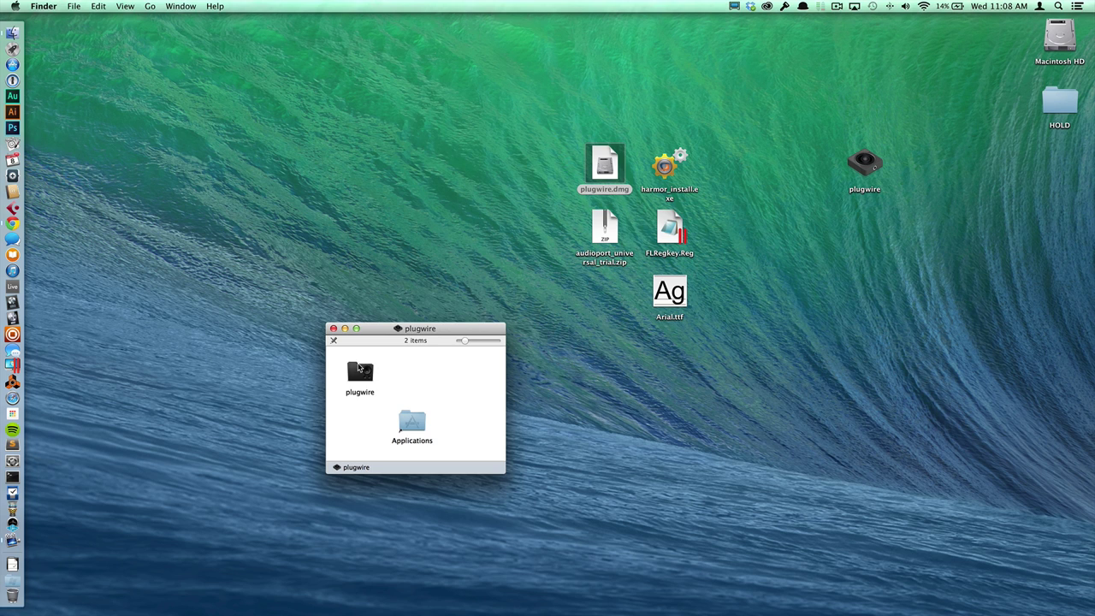
pyautogui.moveTo(359, 368); pyautogui.dragTo(414, 426)
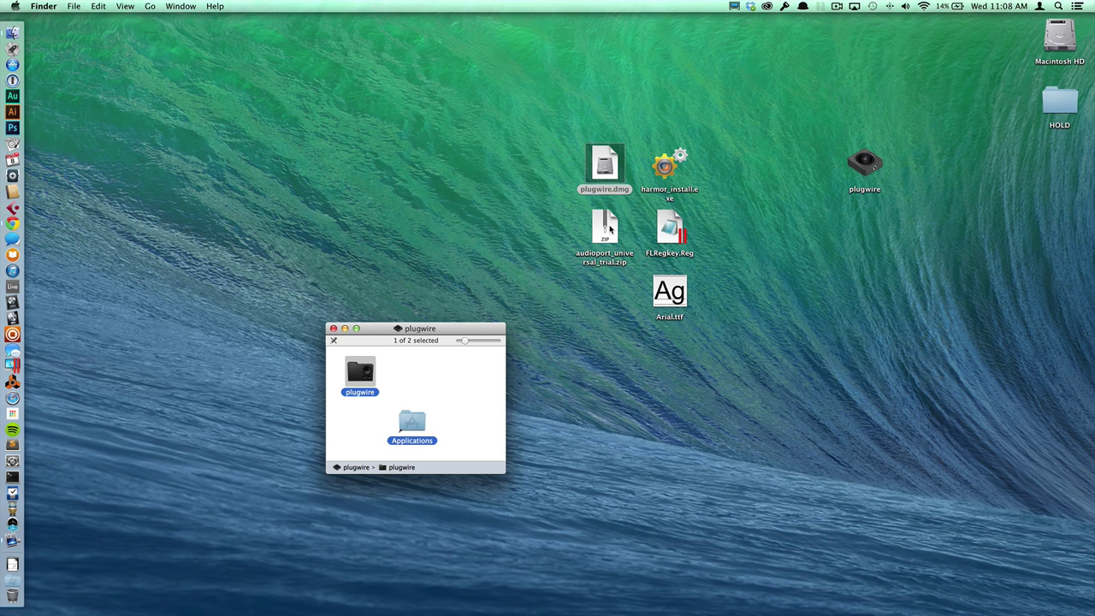
# - Unzip the AudioPort trial archives and install the AudioPort plug-in with its setup
pyautogui.doubleClick(608, 227)
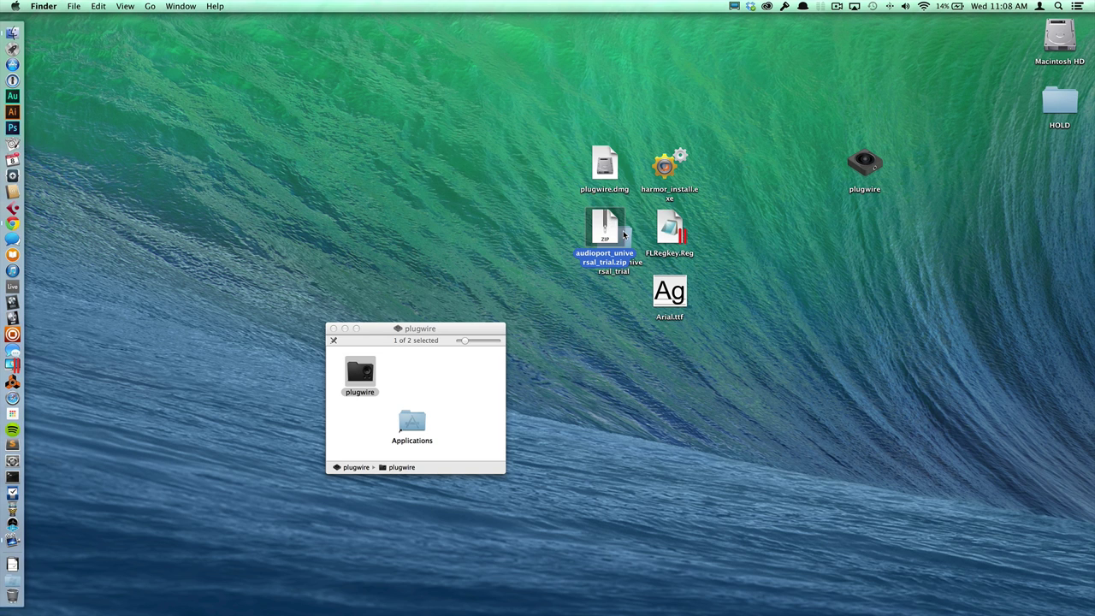
pyautogui.doubleClick(625, 232)
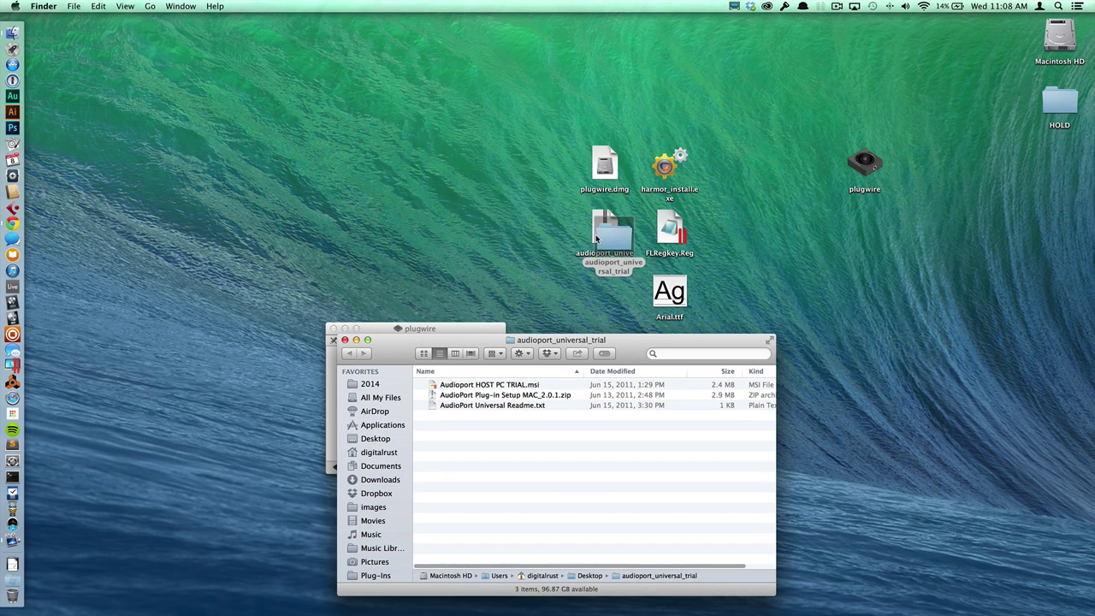
pyautogui.doubleClick(475, 391)
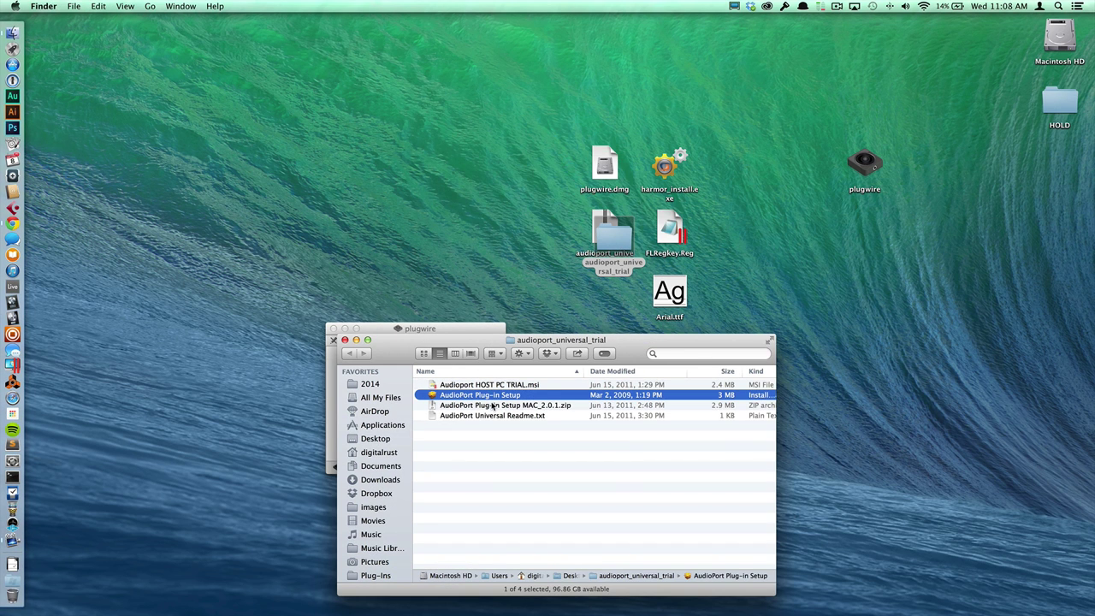
pyautogui.click(493, 405)
pyautogui.click(492, 396)
pyautogui.doubleClick(492, 395)
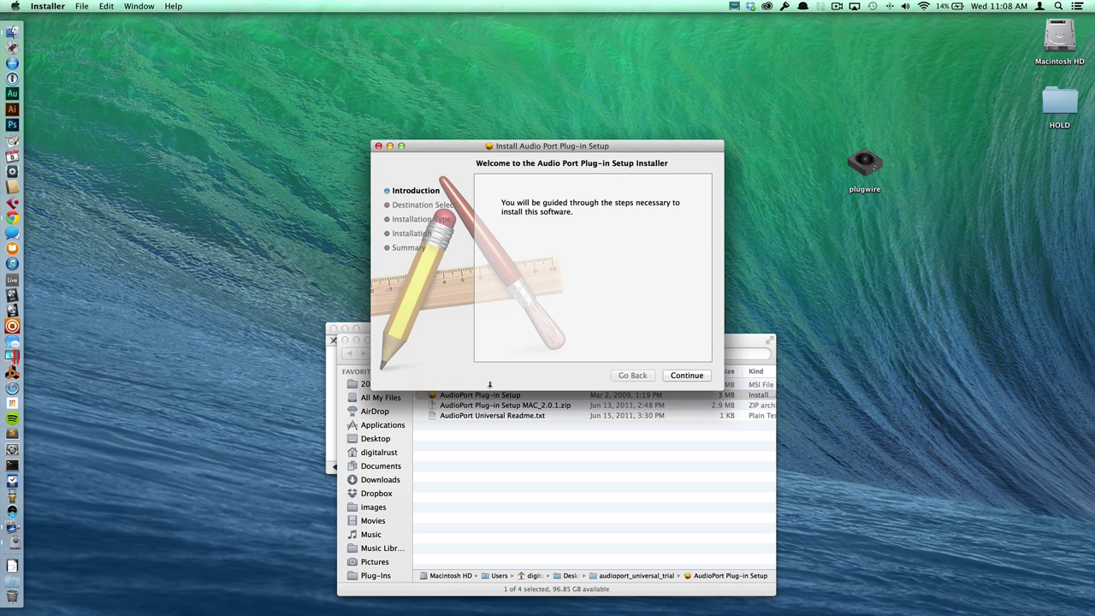
pyautogui.click(681, 376)
pyautogui.click(690, 375)
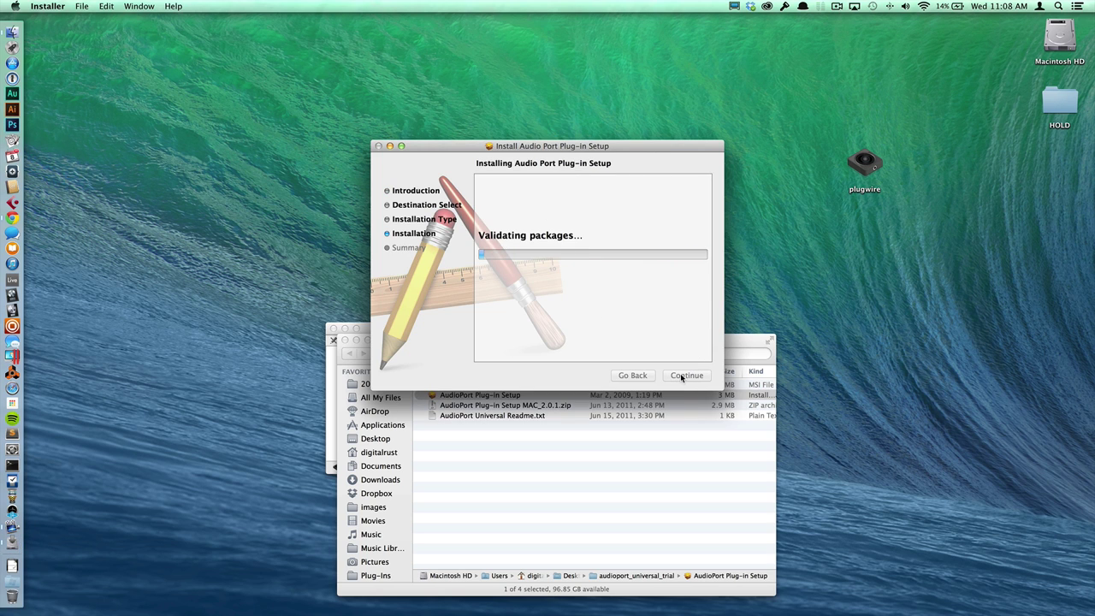
pyautogui.click(683, 376)
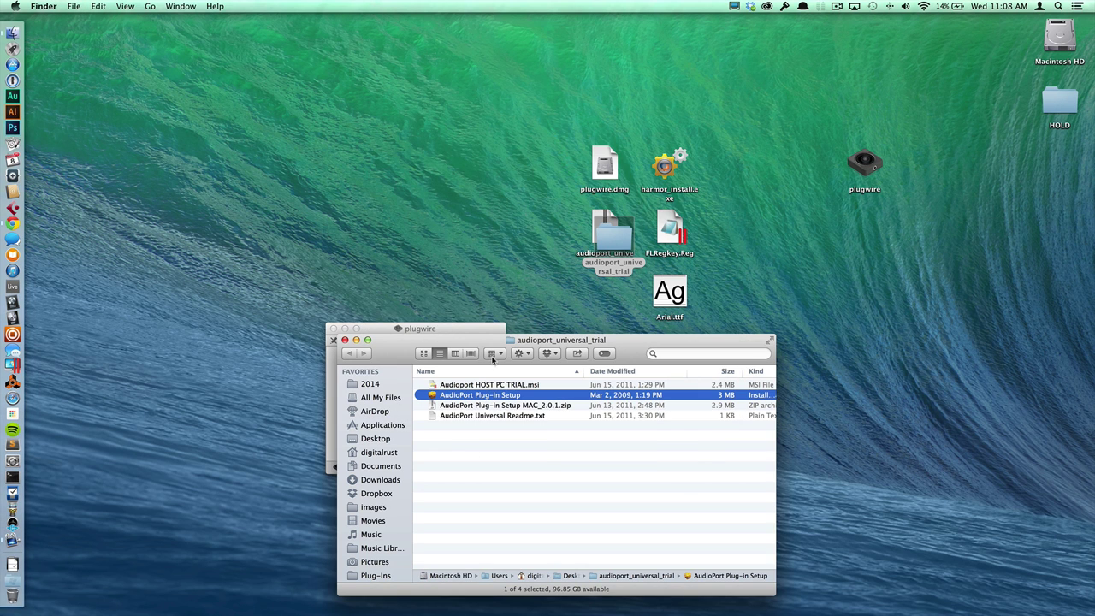
# - Launch plugwire through Spotlight search
pyautogui.moveTo(485, 340); pyautogui.dragTo(718, 316)
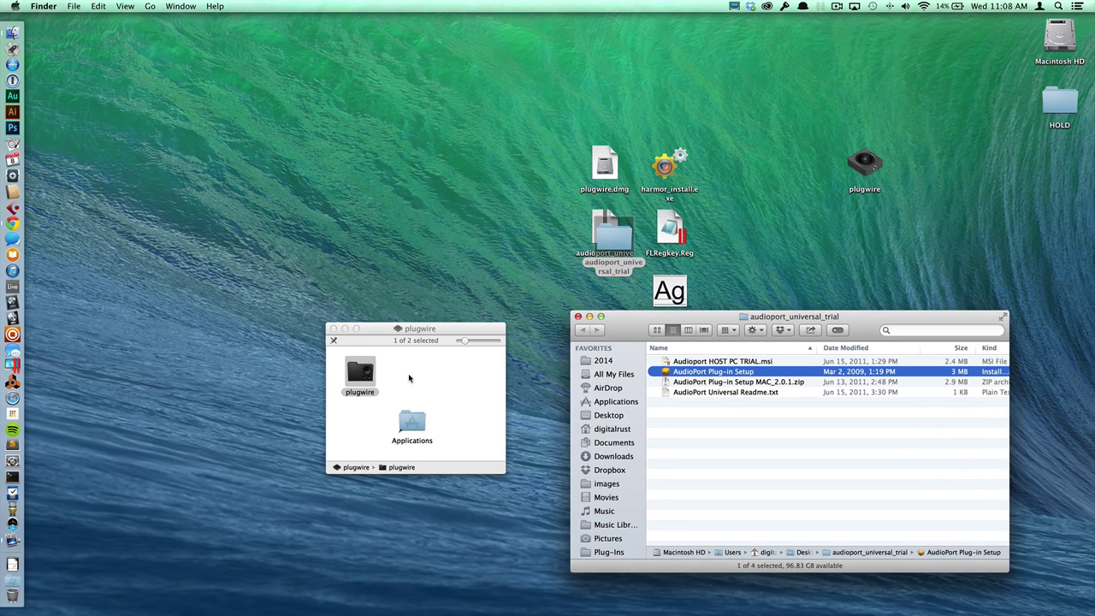
pyautogui.click(409, 394)
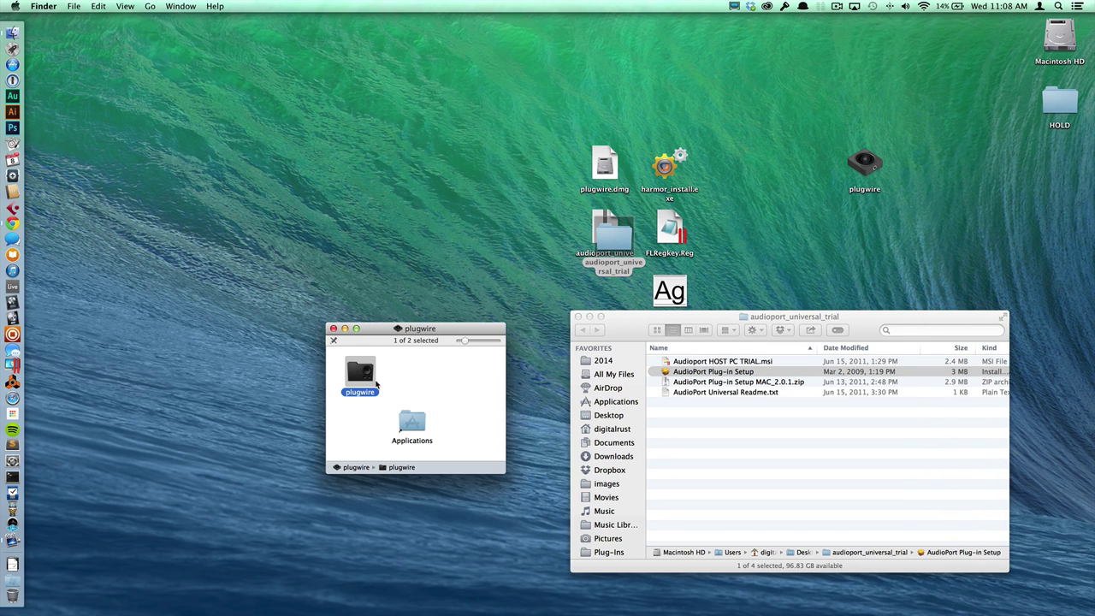
pyautogui.press('super+space')
pyautogui.write('plugwire')
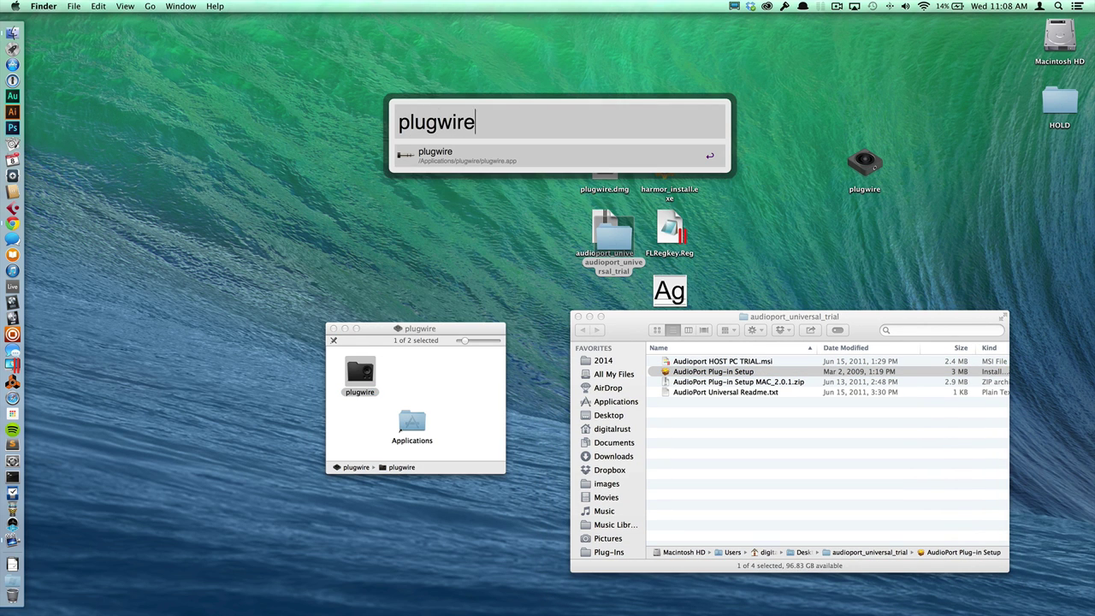
pyautogui.press('Return')
# - Choose Audioport HOST PC TRIAL.msi from the Desktop trial folder as the setup executable
pyautogui.click(675, 216)
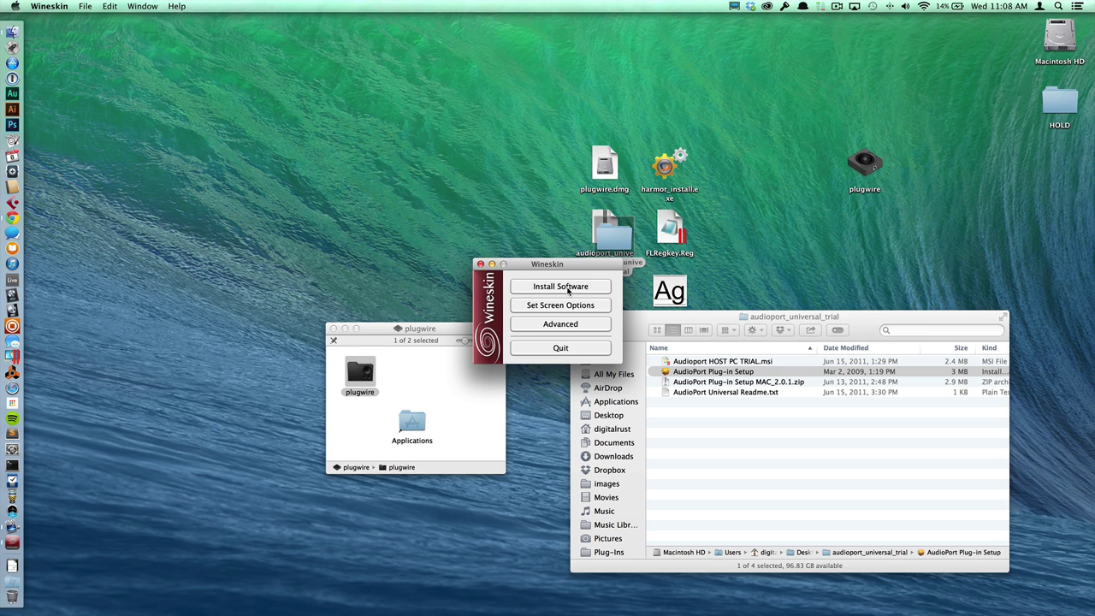
pyautogui.click(568, 287)
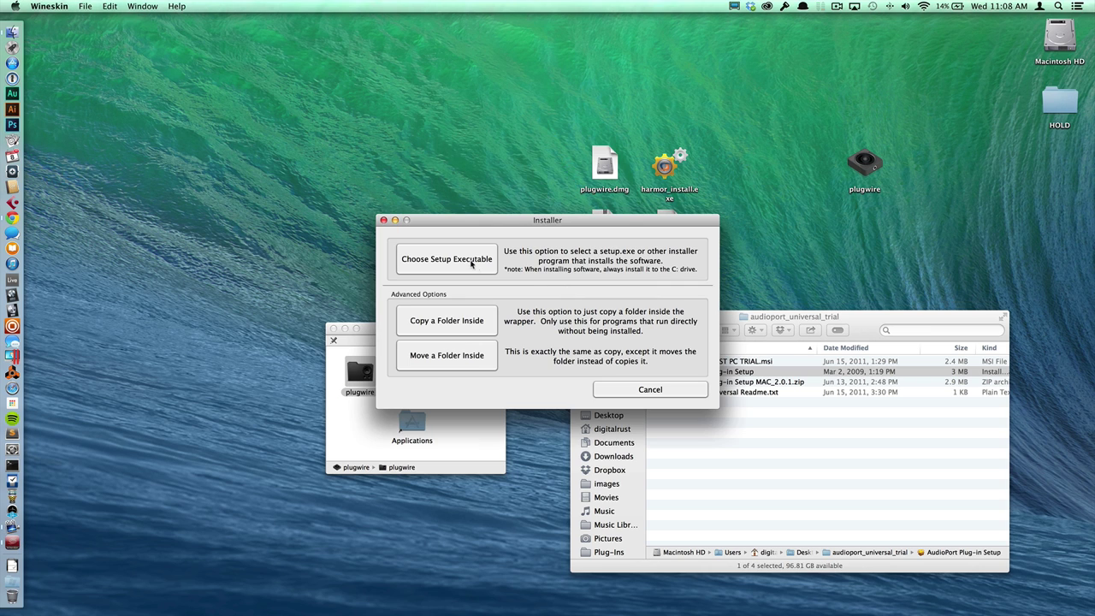
pyautogui.click(470, 260)
pyautogui.press('super+shift+d')
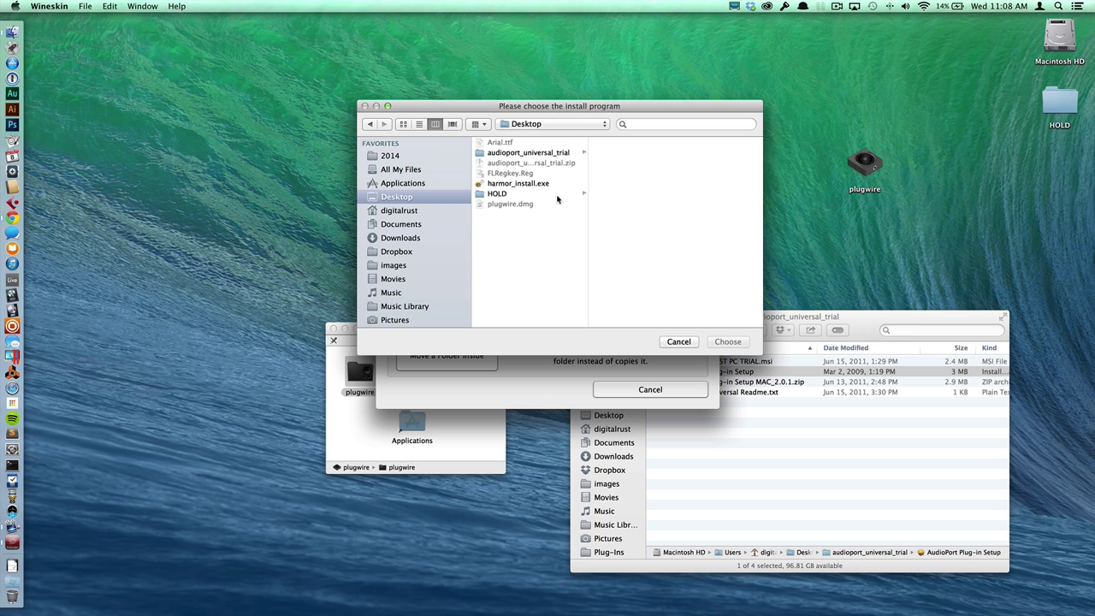
pyautogui.click(554, 154)
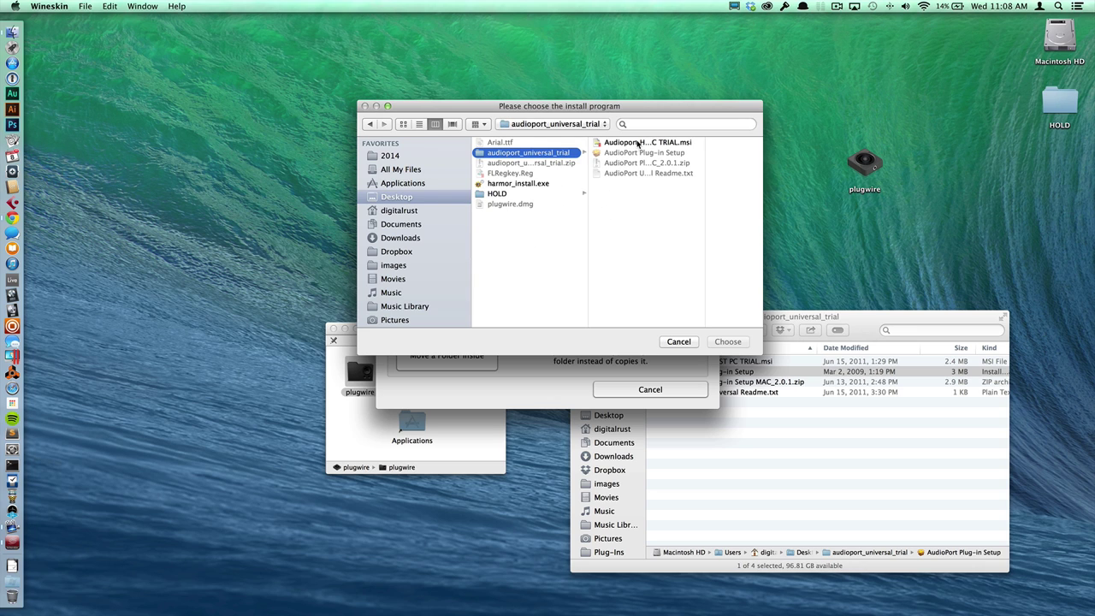
pyautogui.click(640, 143)
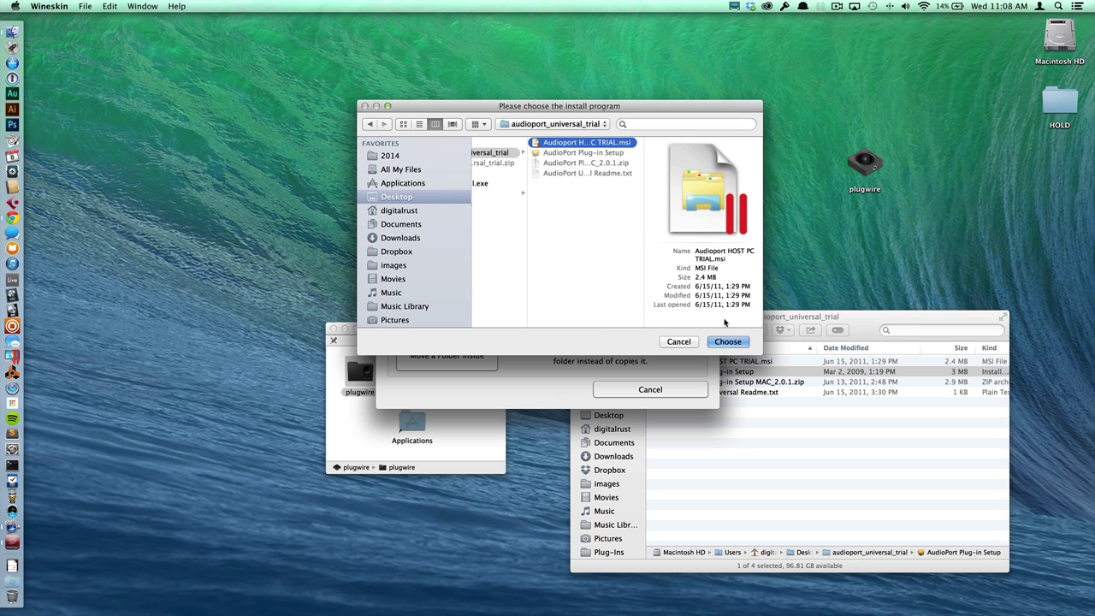
pyautogui.click(728, 341)
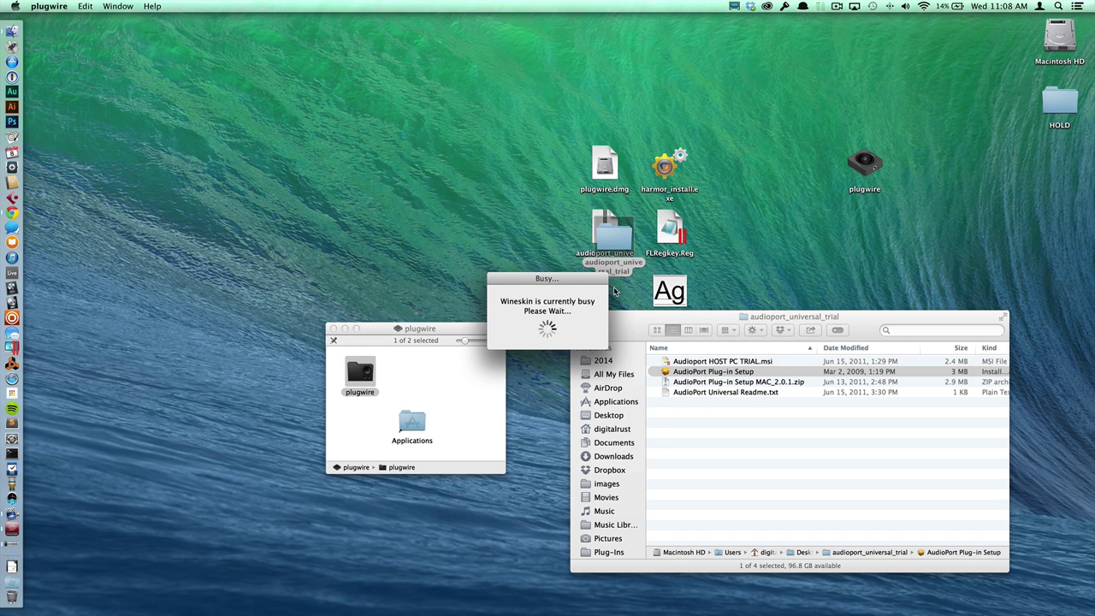
# - Run the AudioPort Host setup with default folder and confirm AudioPort as the executable
pyautogui.click(599, 402)
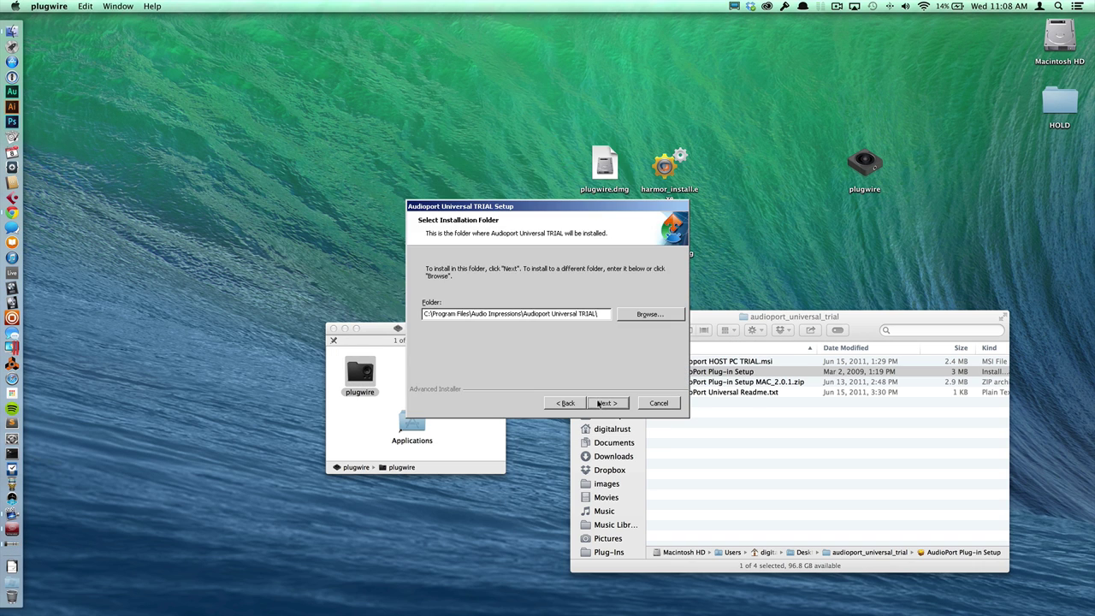
pyautogui.click(599, 403)
pyautogui.click(599, 403)
pyautogui.click(599, 403)
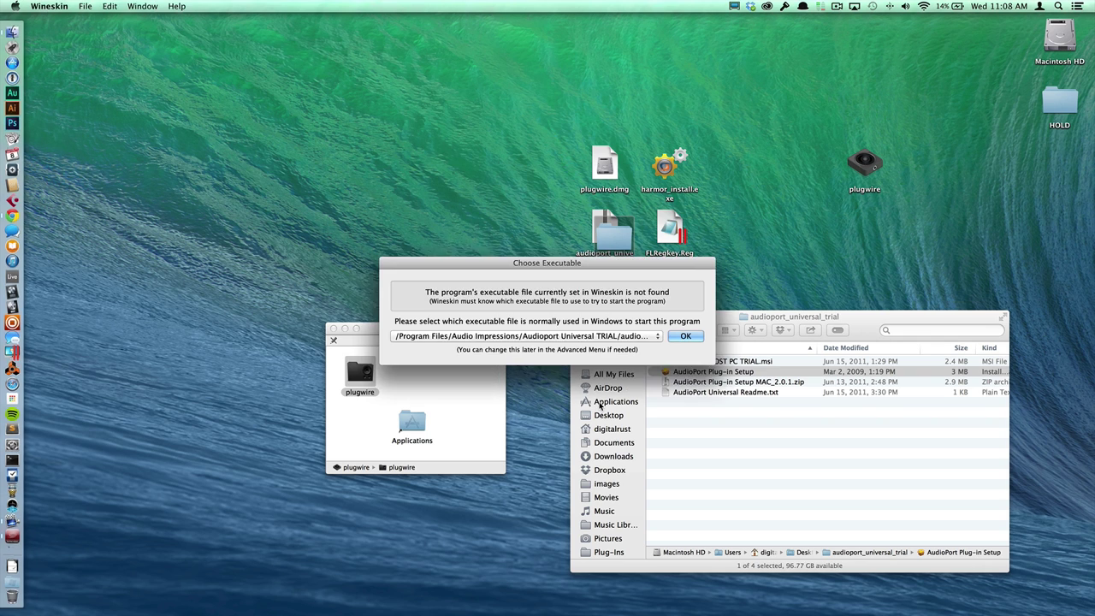
pyautogui.click(686, 336)
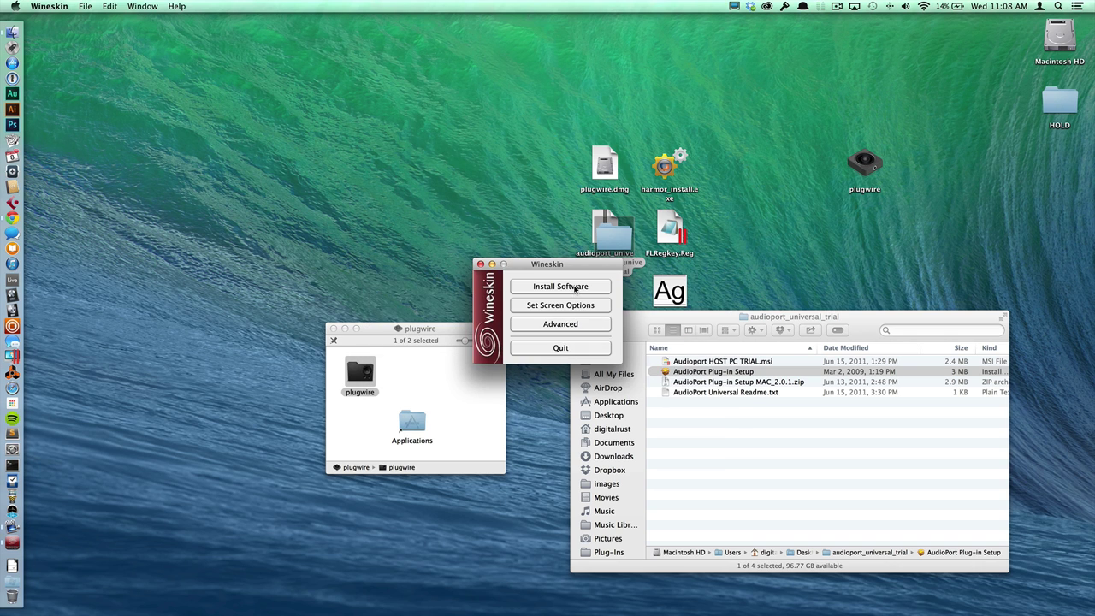
# - Run the IL Harmor installer from the Desktop inside the plugwire wrapper
pyautogui.click(574, 286)
pyautogui.click(473, 255)
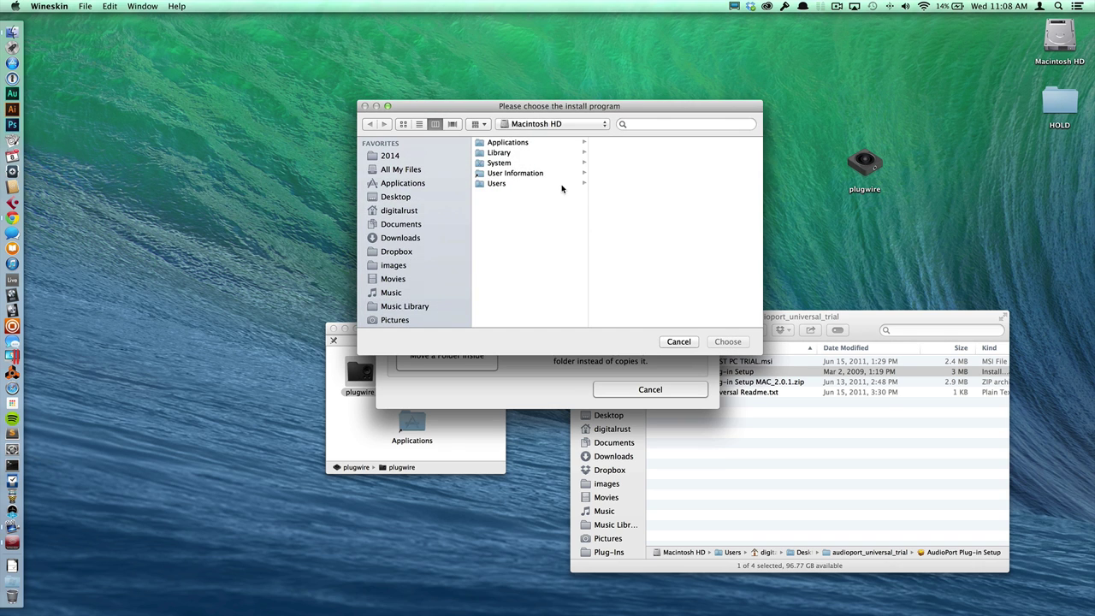
pyautogui.press('super+shift+d')
pyautogui.doubleClick(540, 186)
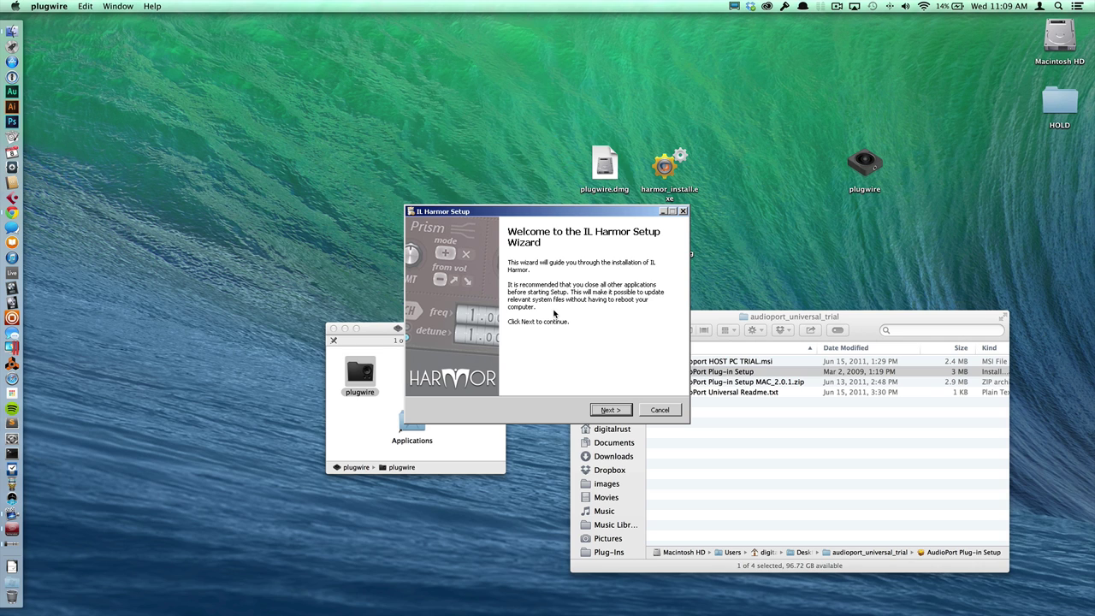
# - Install Harmor with all components, including the 32bit VST plugin, in the default VST folder
pyautogui.click(602, 406)
pyautogui.click(599, 406)
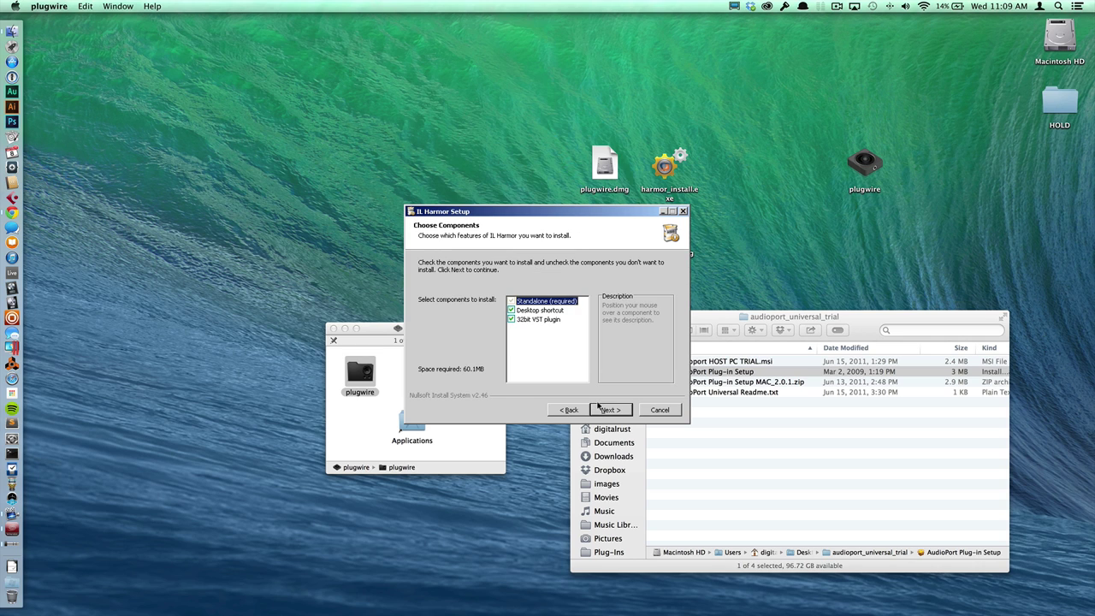
pyautogui.click(609, 410)
pyautogui.click(609, 410)
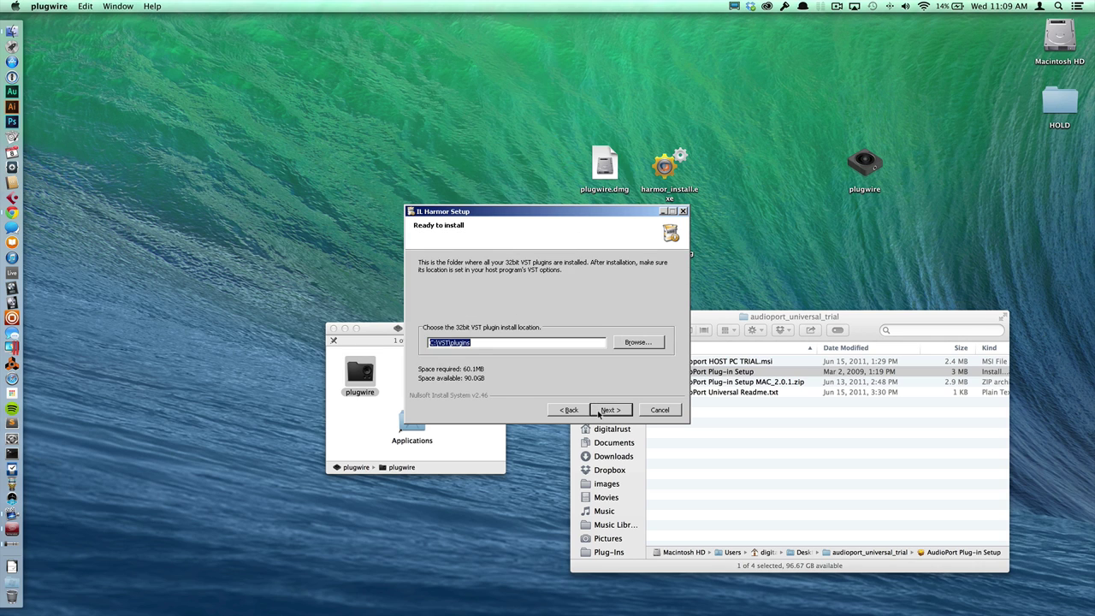
pyautogui.click(609, 409)
pyautogui.click(610, 409)
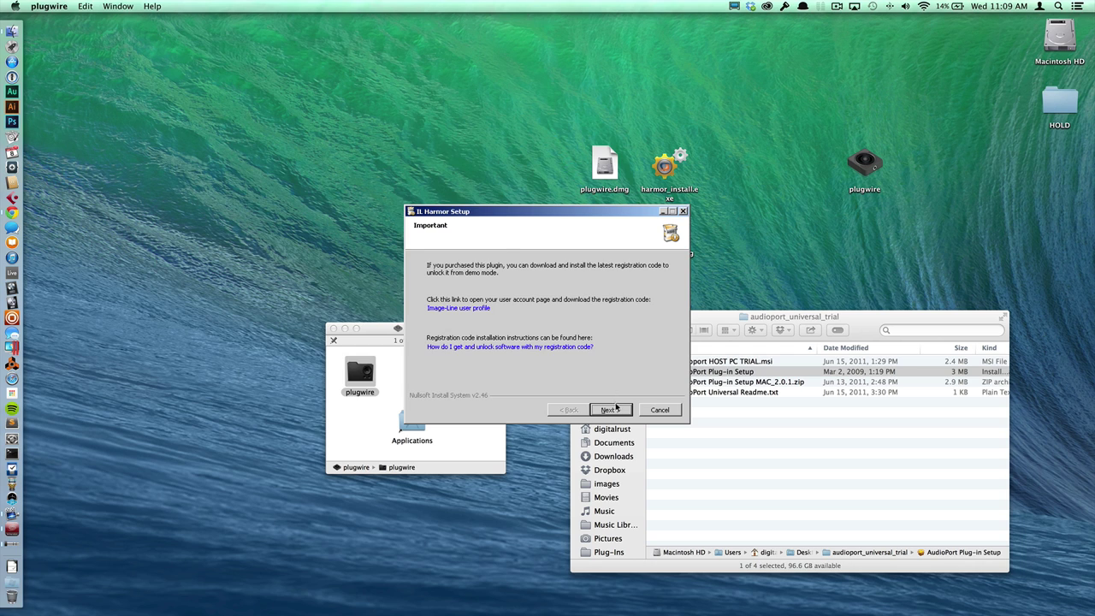
pyautogui.click(610, 408)
pyautogui.click(610, 409)
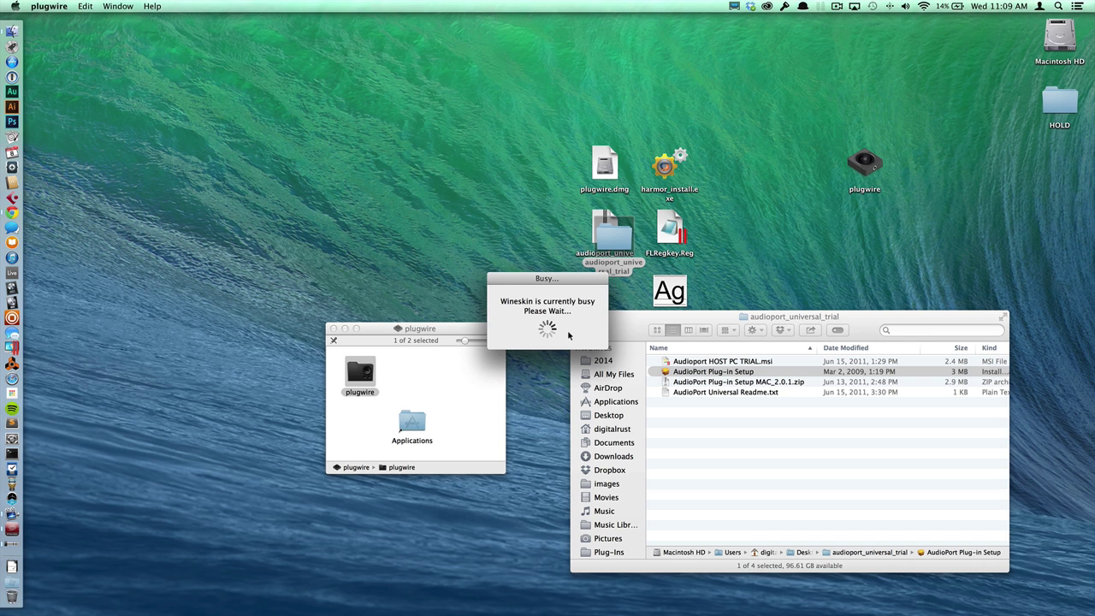
# - Launch the Registry Editor (regedit) from Wineskin's Advanced Tools tab
pyautogui.click(563, 323)
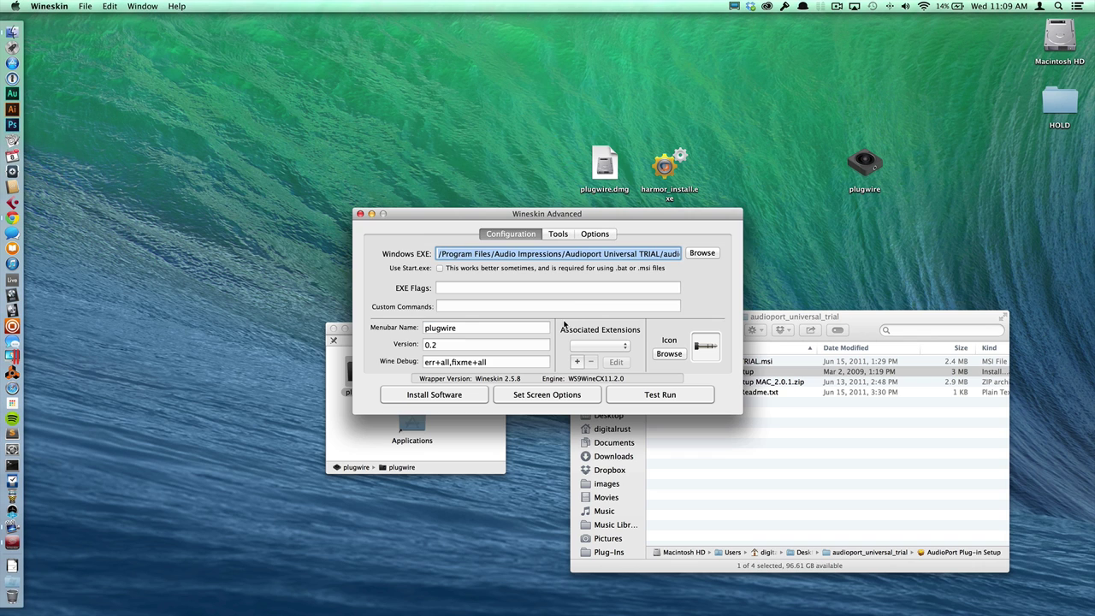
pyautogui.click(558, 236)
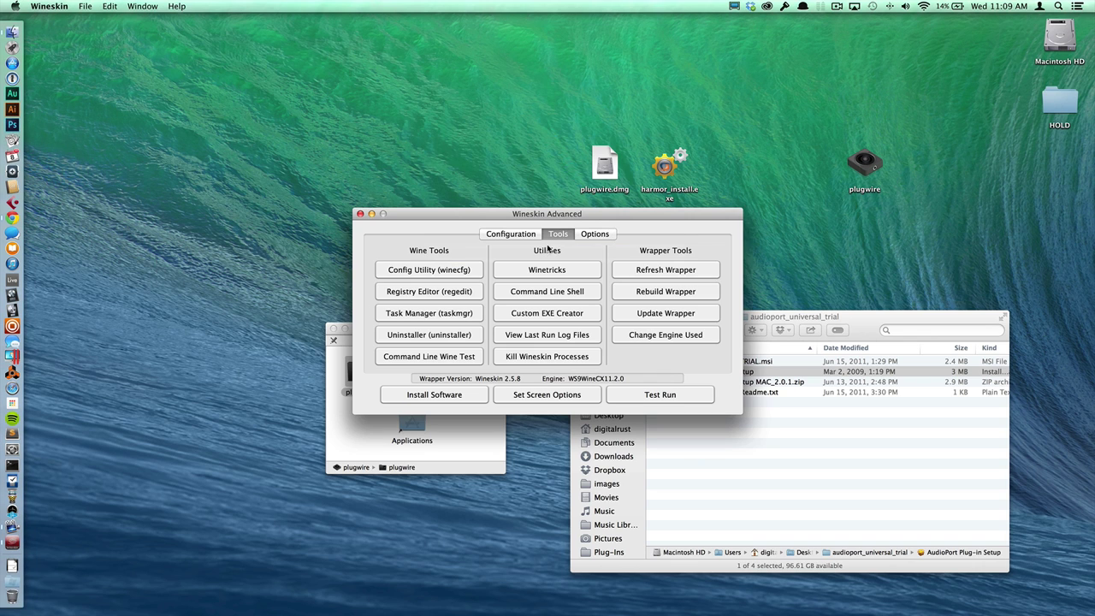
pyautogui.click(433, 297)
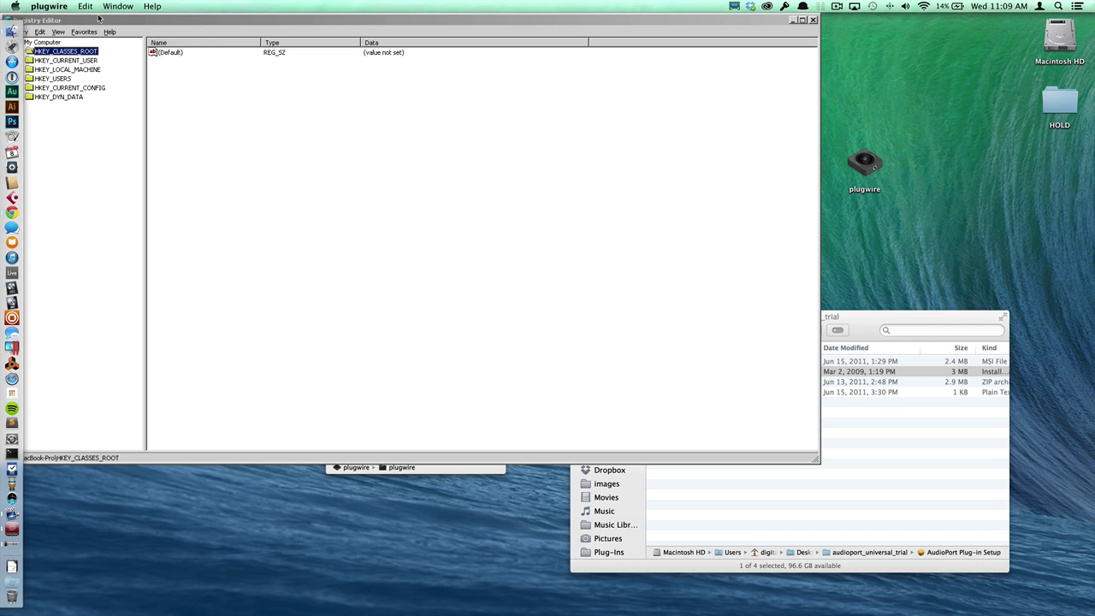
pyautogui.moveTo(98, 17); pyautogui.dragTo(174, 30)
# - Import FLRegkey.Reg from the Desktop into the registry, then close regedit
pyautogui.click(94, 44)
pyautogui.click(111, 57)
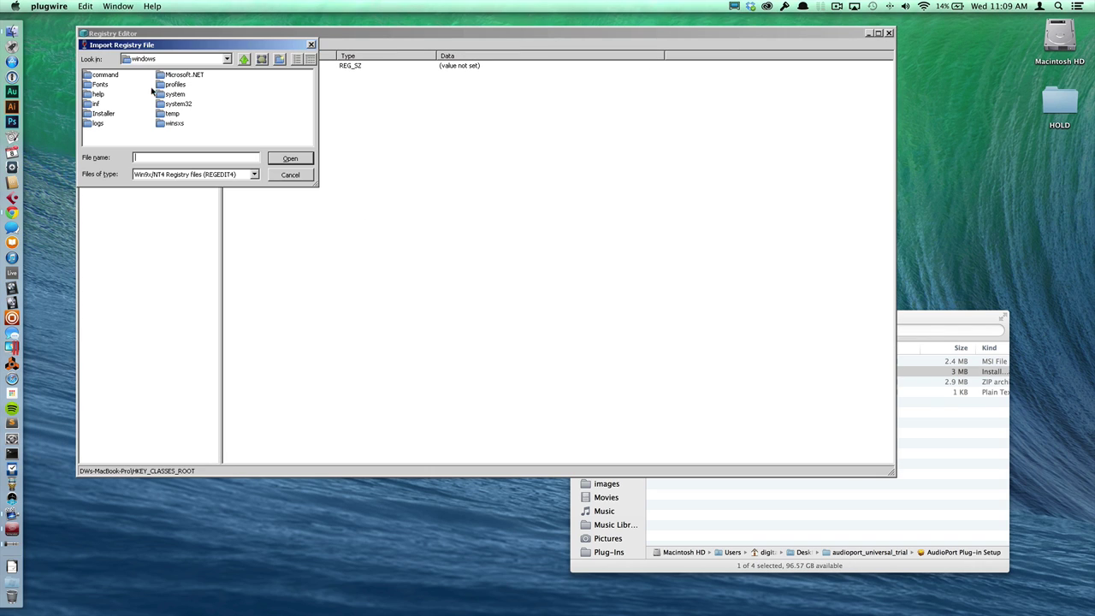
pyautogui.click(129, 56)
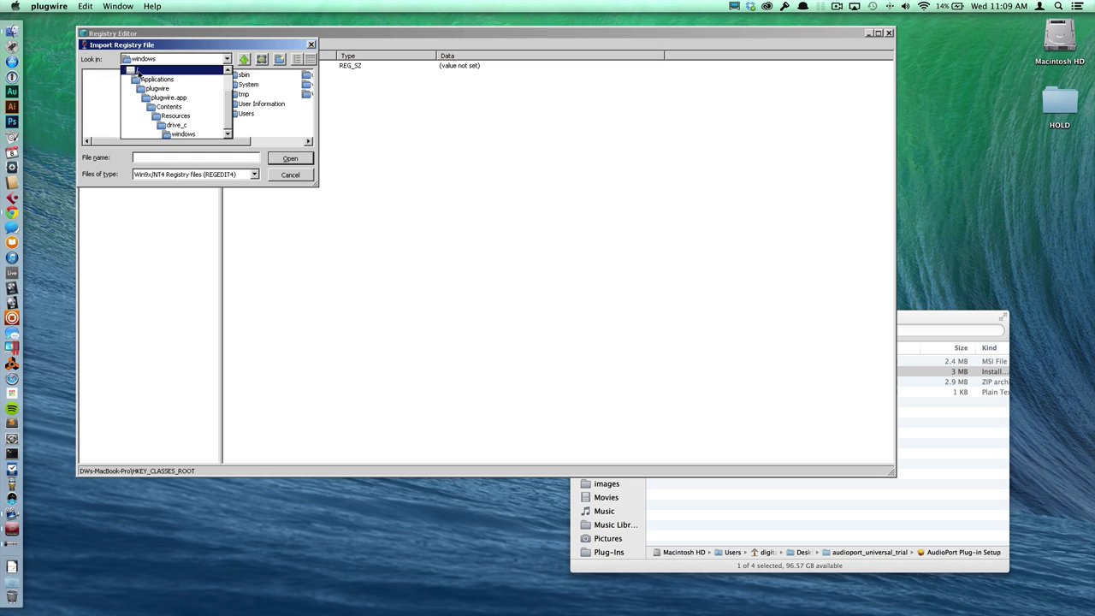
pyautogui.click(134, 67)
pyautogui.moveTo(178, 142); pyautogui.dragTo(244, 140)
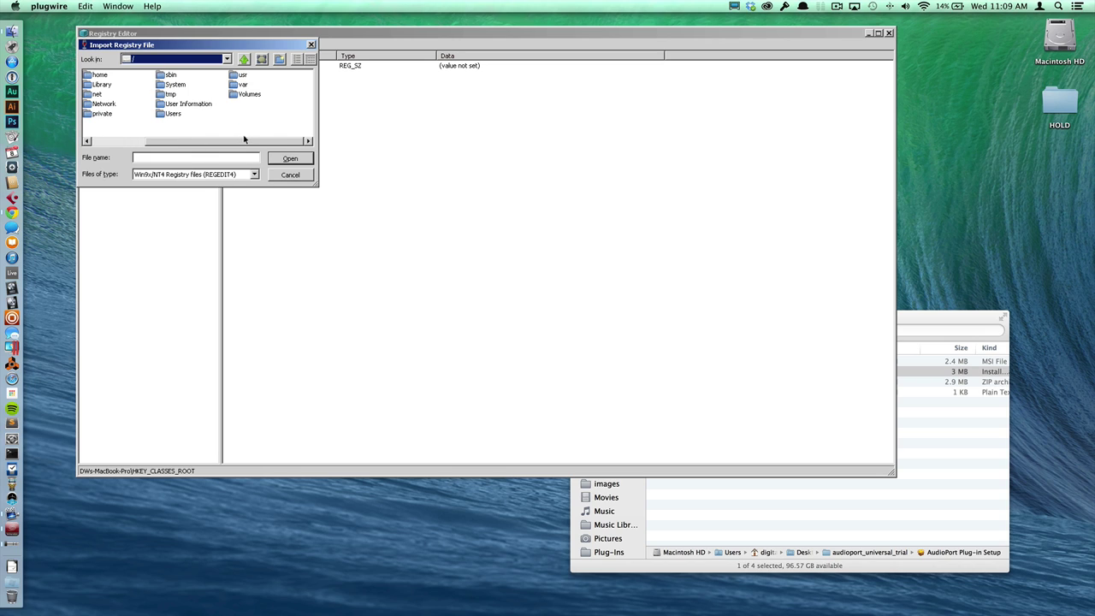
pyautogui.doubleClick(164, 114)
pyautogui.doubleClick(106, 84)
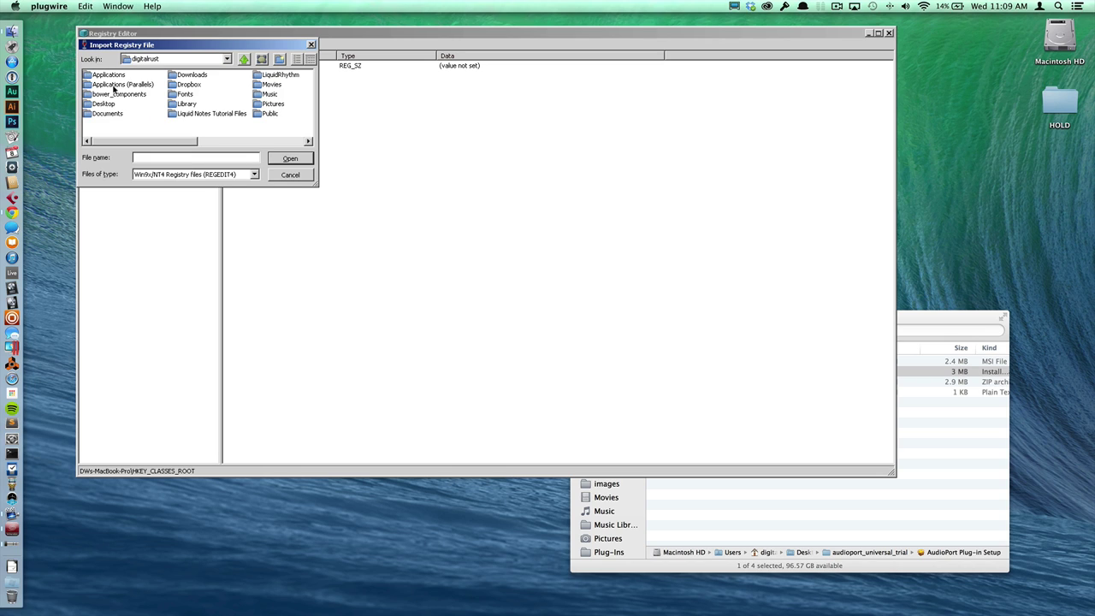
pyautogui.doubleClick(103, 103)
pyautogui.click(112, 94)
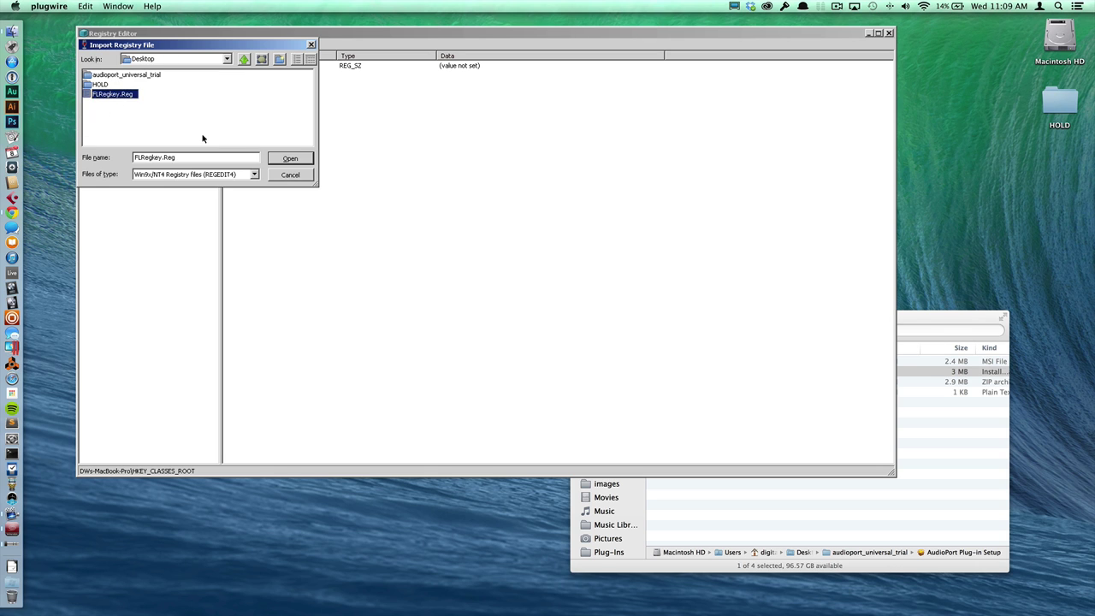
pyautogui.click(274, 156)
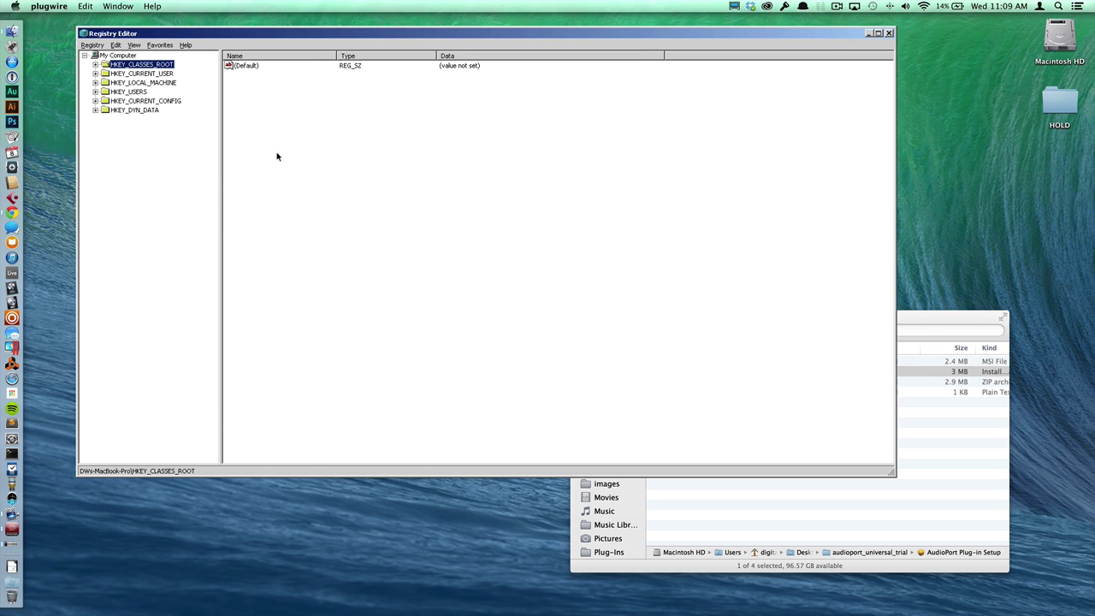
pyautogui.click(889, 32)
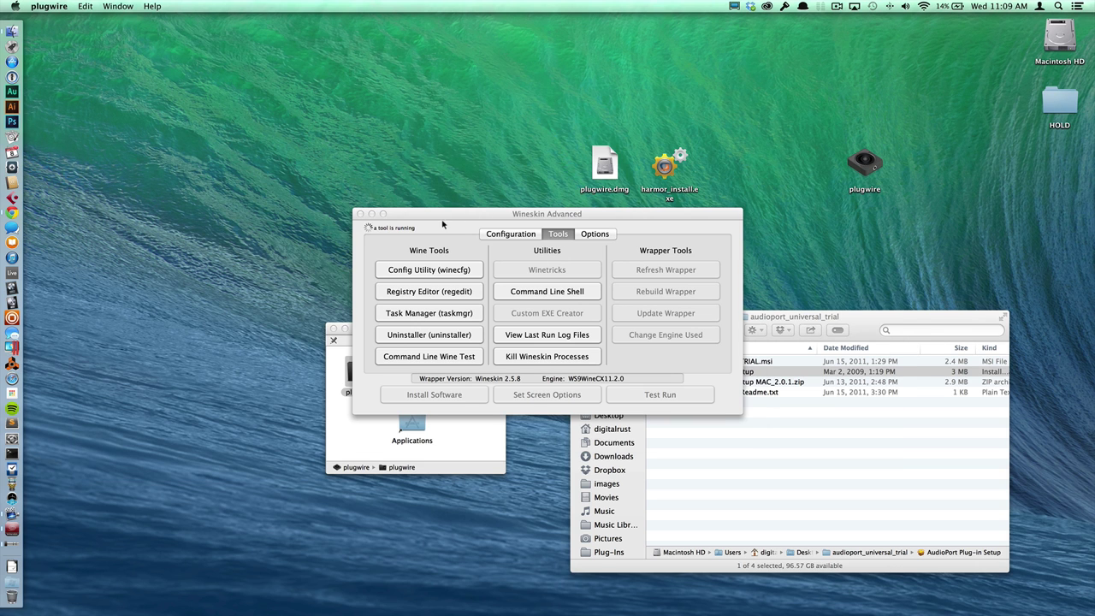
# - Close Wineskin Advanced and the plugwire and trial folder windows, opening AudioPort Universal Readme.txt
pyautogui.click(360, 214)
pyautogui.click(333, 329)
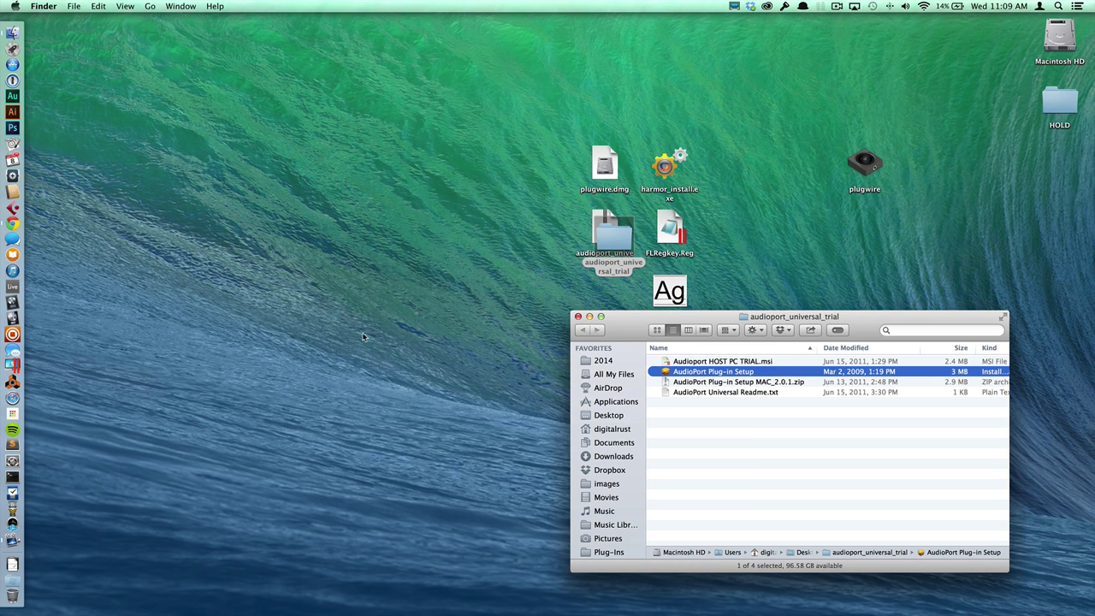
pyautogui.doubleClick(719, 391)
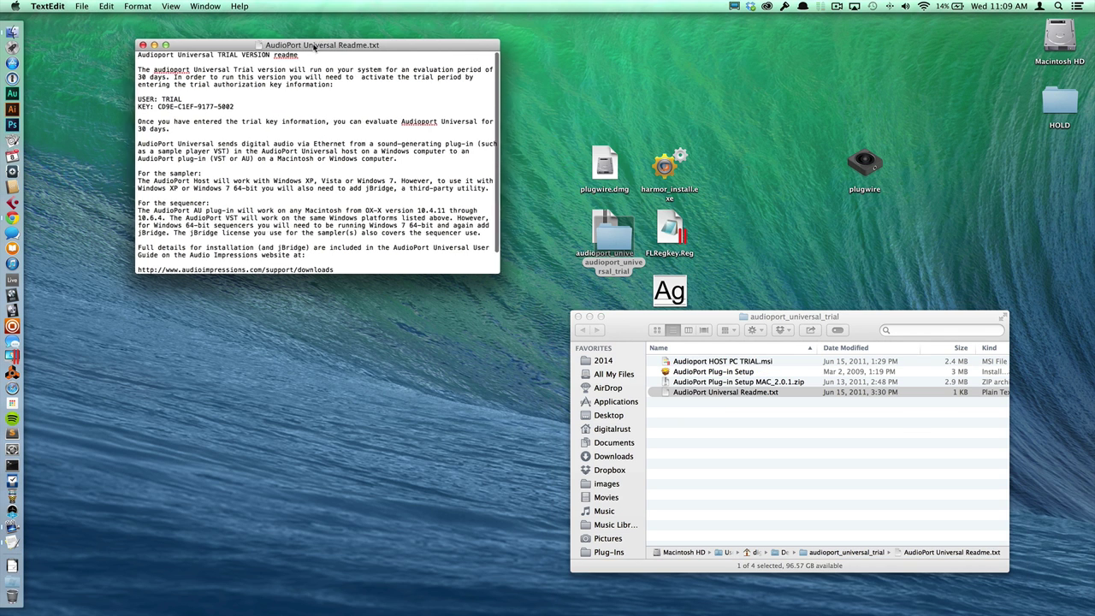
pyautogui.moveTo(325, 45); pyautogui.dragTo(257, 56)
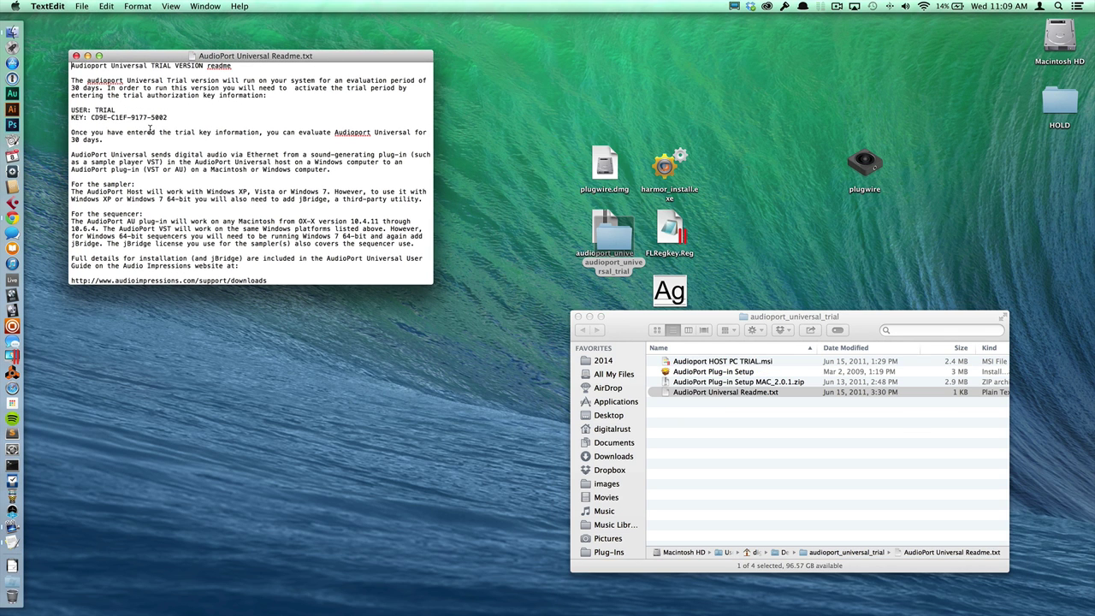
pyautogui.doubleClick(104, 109)
pyautogui.click(95, 123)
pyautogui.click(619, 317)
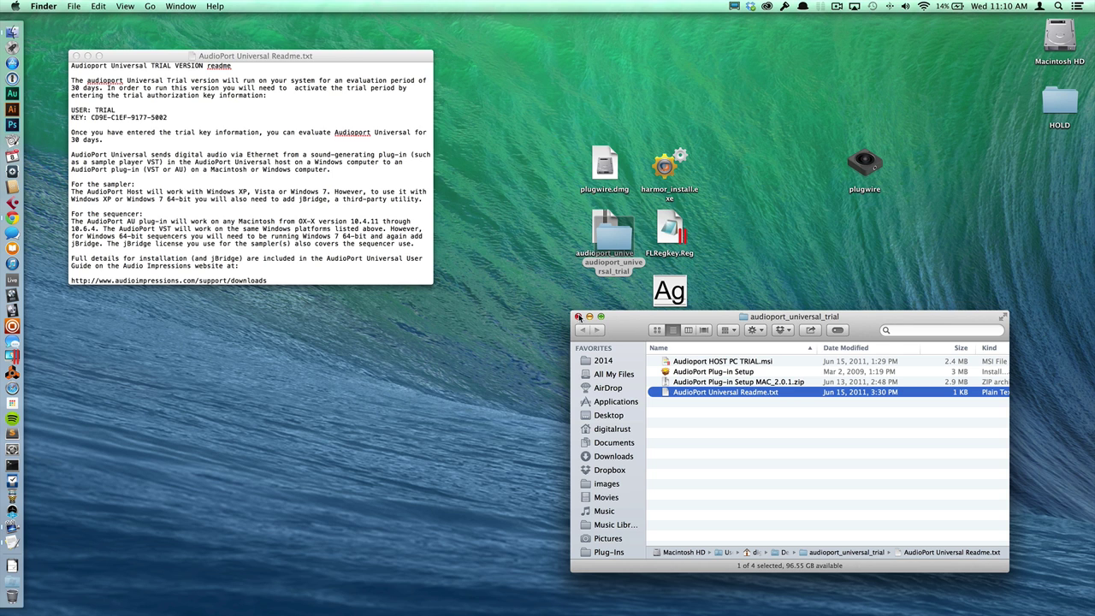
pyautogui.click(578, 316)
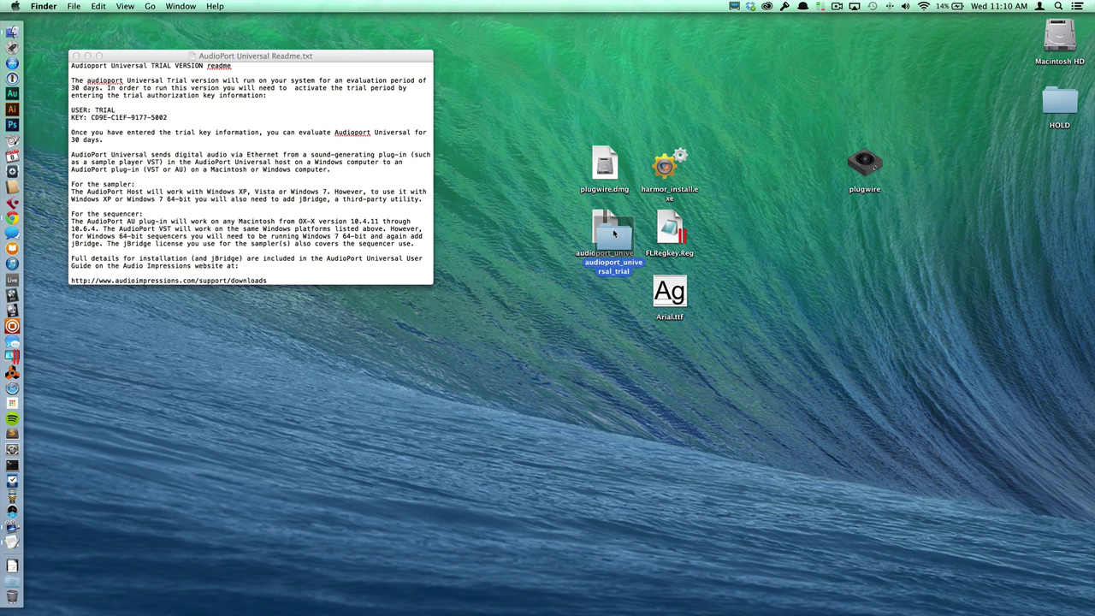
# - Launch plugwire and start registration, taking the trial user name from the readme
pyautogui.hotkey('alt', 'space')
pyautogui.write('plu')
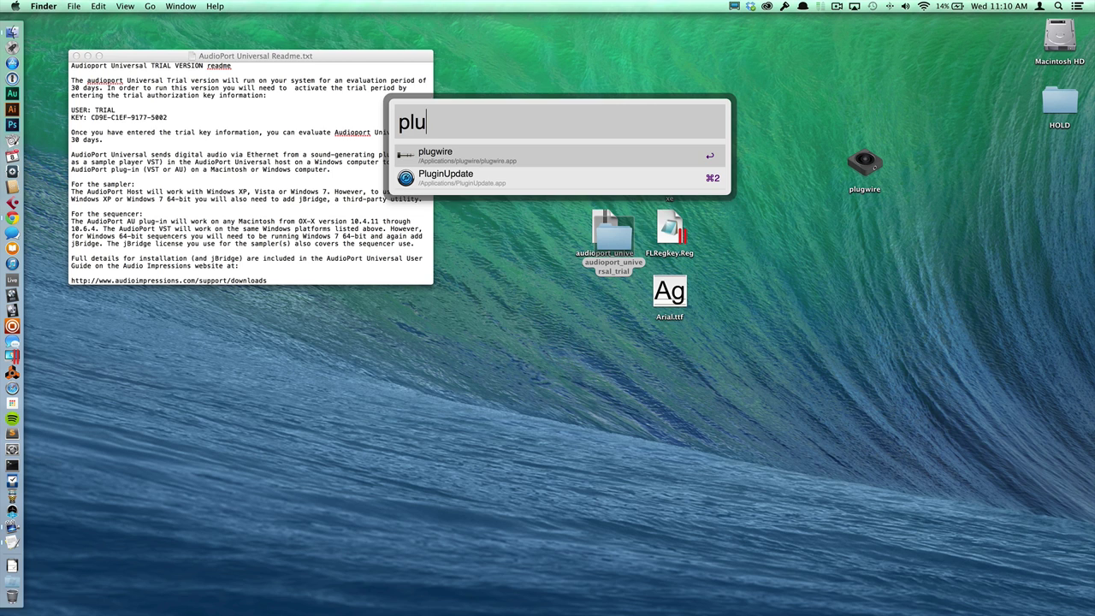
pyautogui.press('Return')
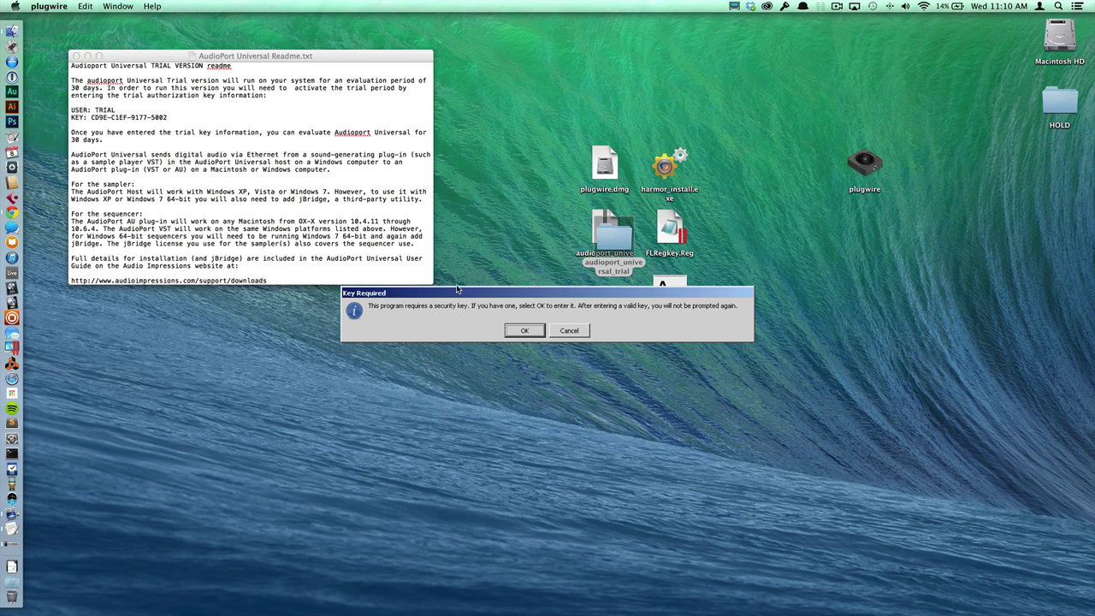
pyautogui.click(524, 330)
pyautogui.doubleClick(105, 109)
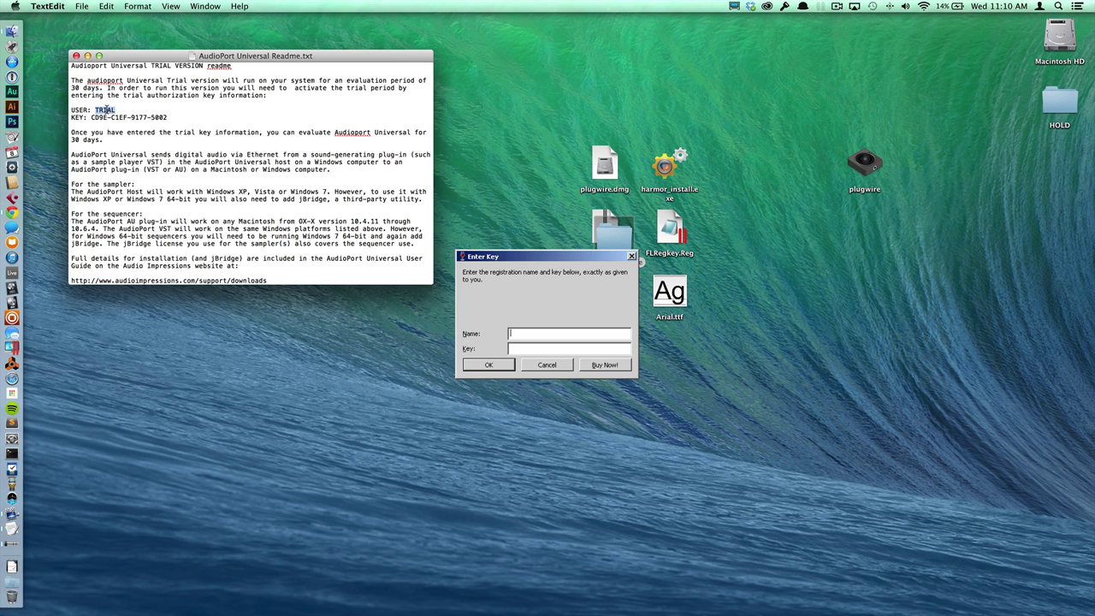
pyautogui.click(511, 333)
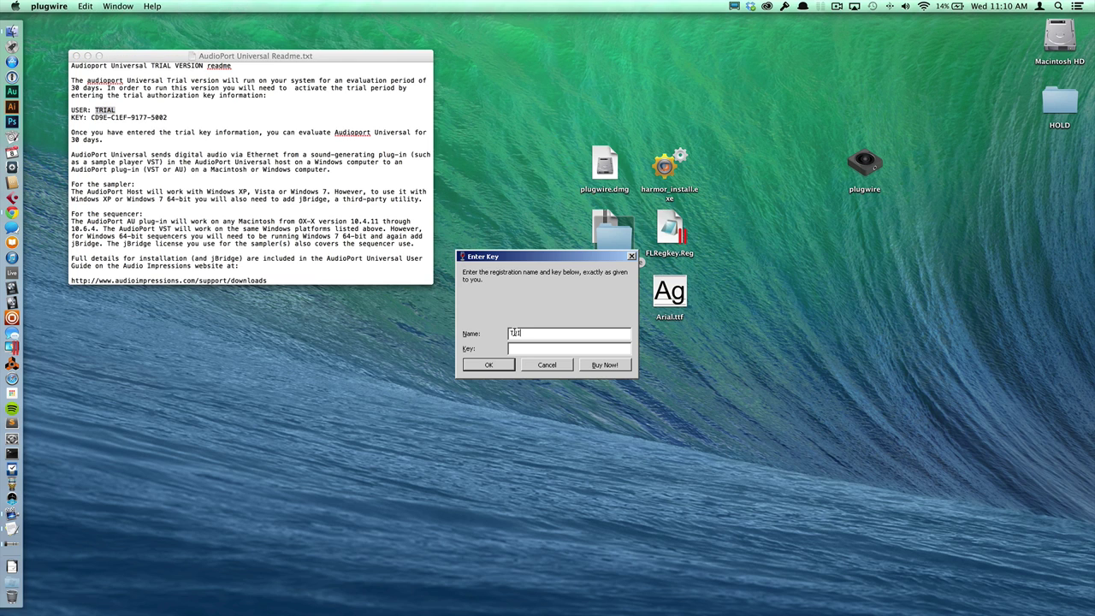
# - Copy the trial key from the readme into the key field and submit the registration
pyautogui.click(118, 119)
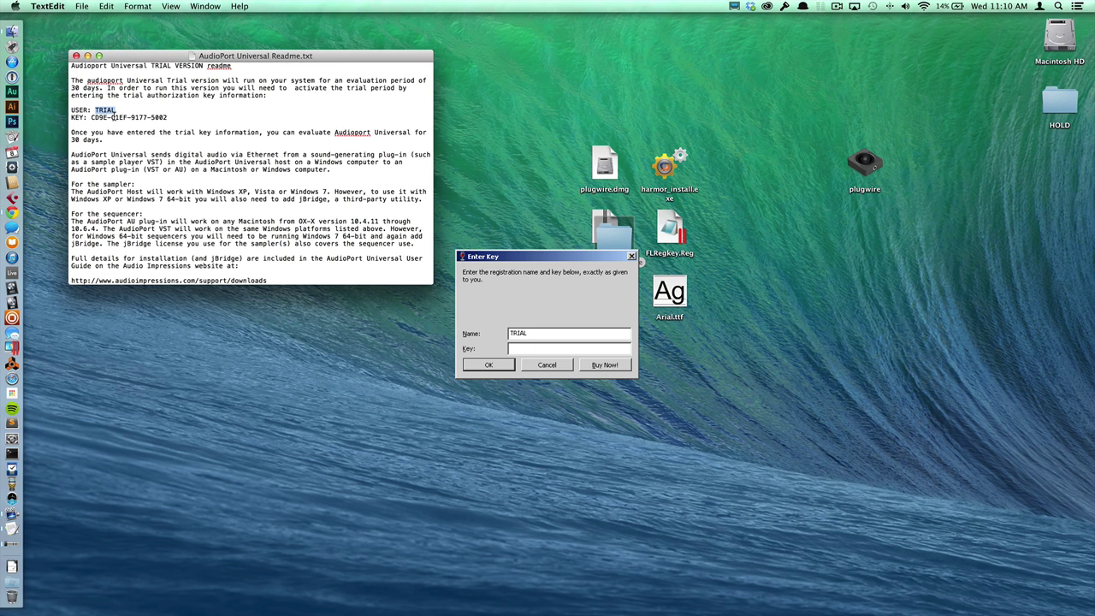
pyautogui.moveTo(92, 117); pyautogui.dragTo(172, 117)
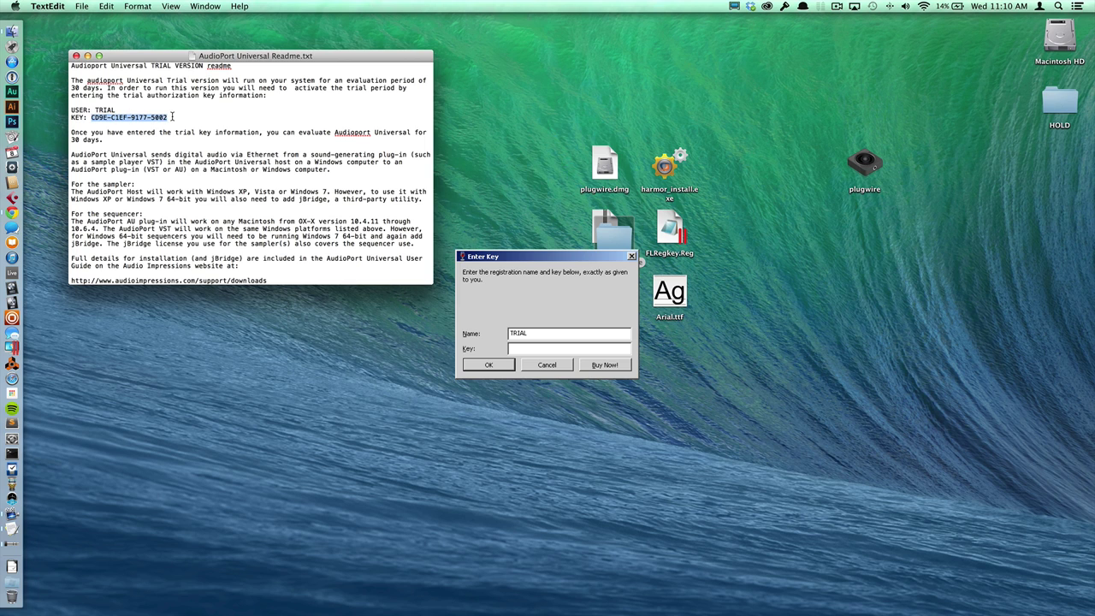
pyautogui.rightClick(154, 113)
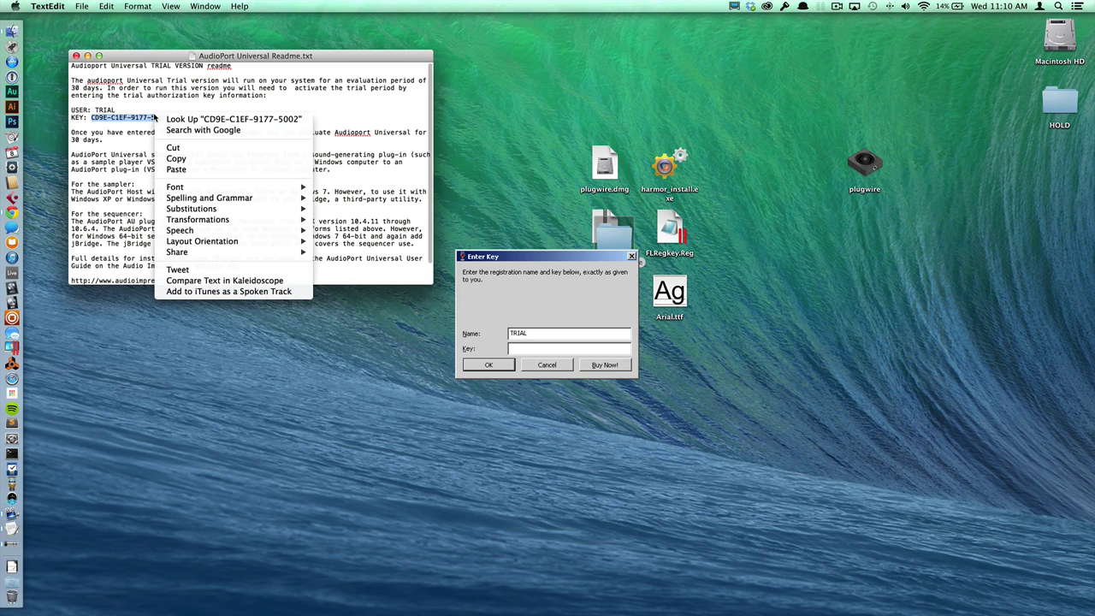
pyautogui.click(179, 162)
pyautogui.click(537, 347)
pyautogui.rightClick(537, 347)
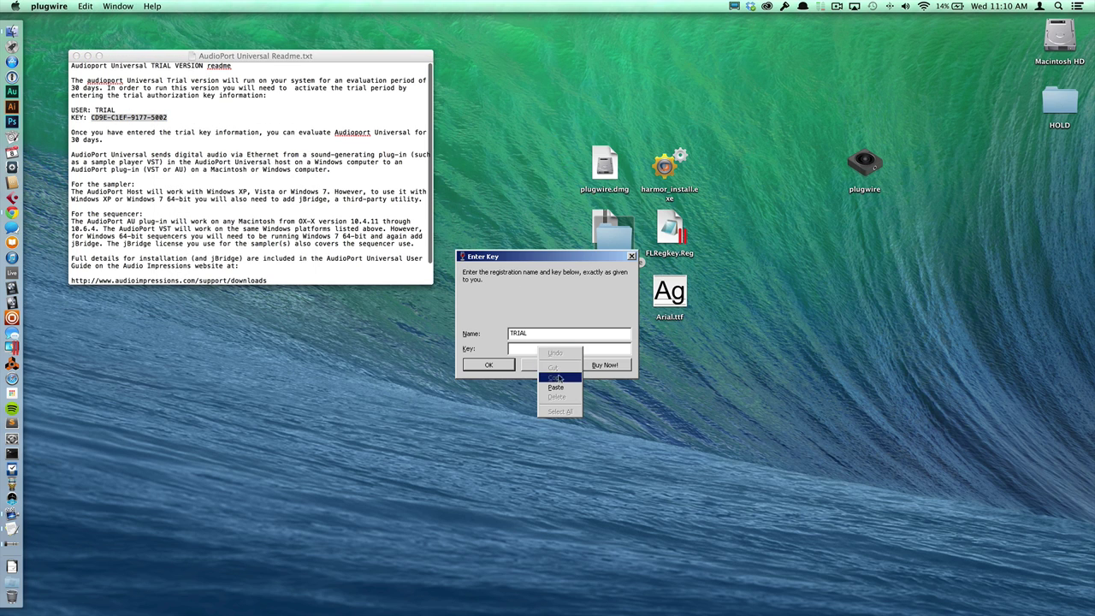
pyautogui.click(559, 388)
pyautogui.click(503, 365)
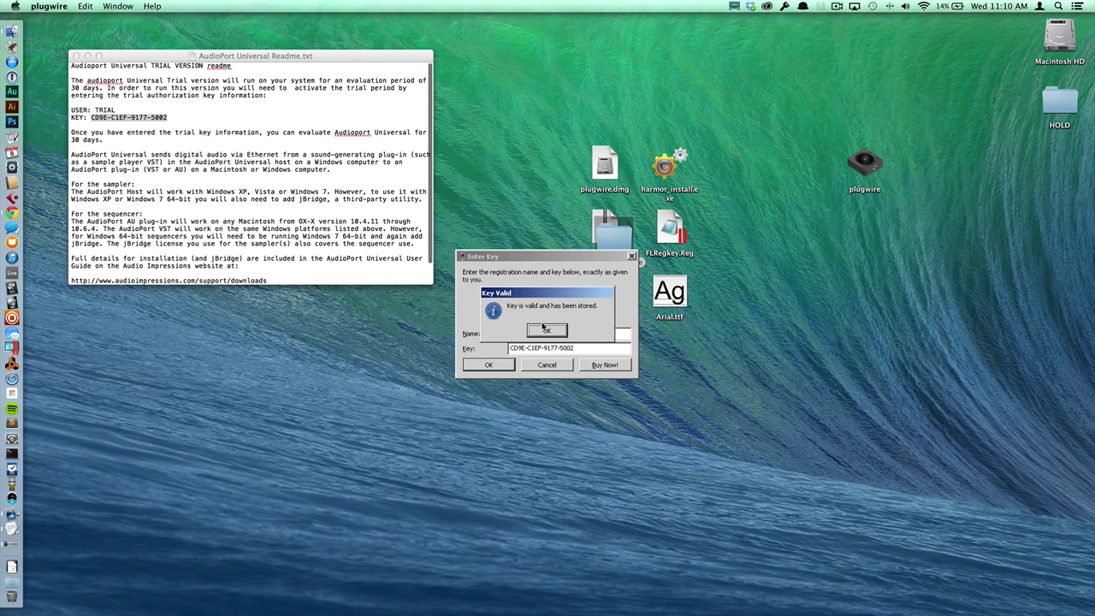
# - Acknowledge the accepted key and bring up the AudioPort Host Universal window
pyautogui.click(543, 327)
pyautogui.click(542, 327)
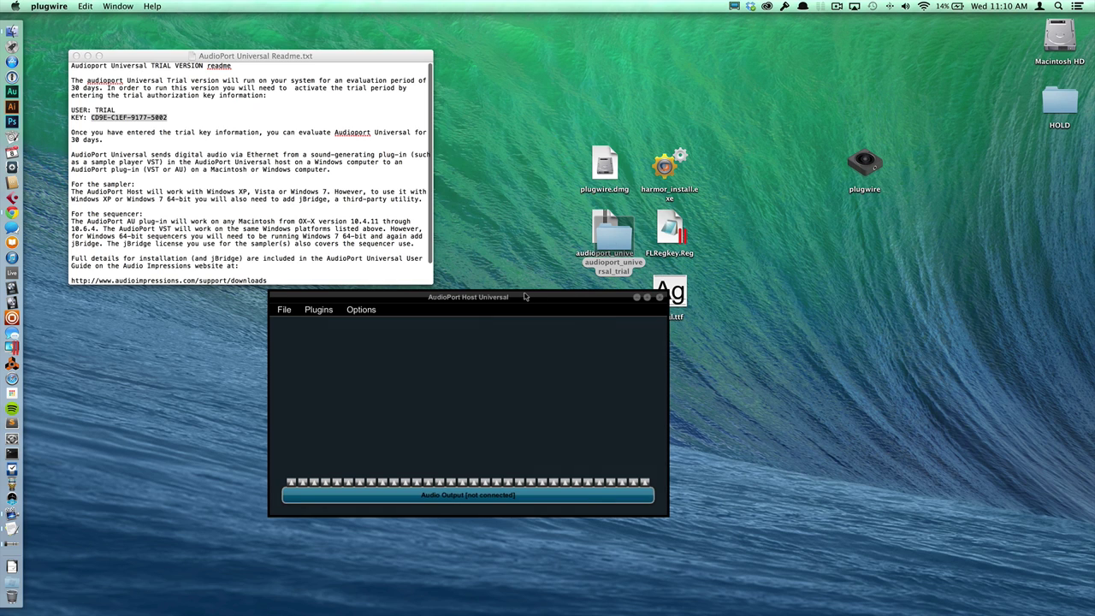
pyautogui.moveTo(531, 297); pyautogui.dragTo(385, 307)
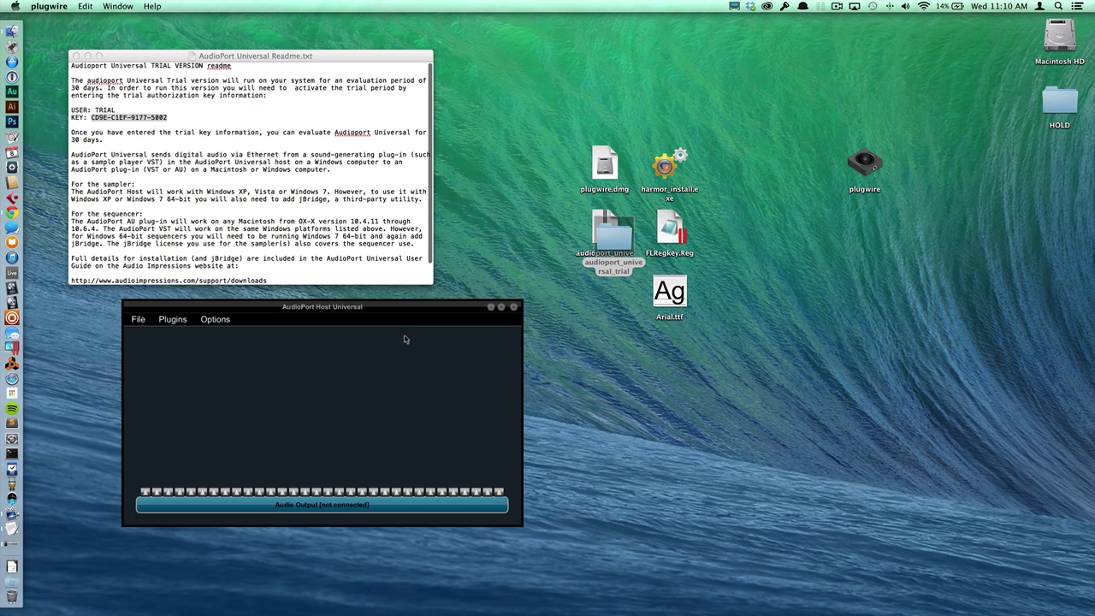
pyautogui.click(516, 200)
pyautogui.click(373, 361)
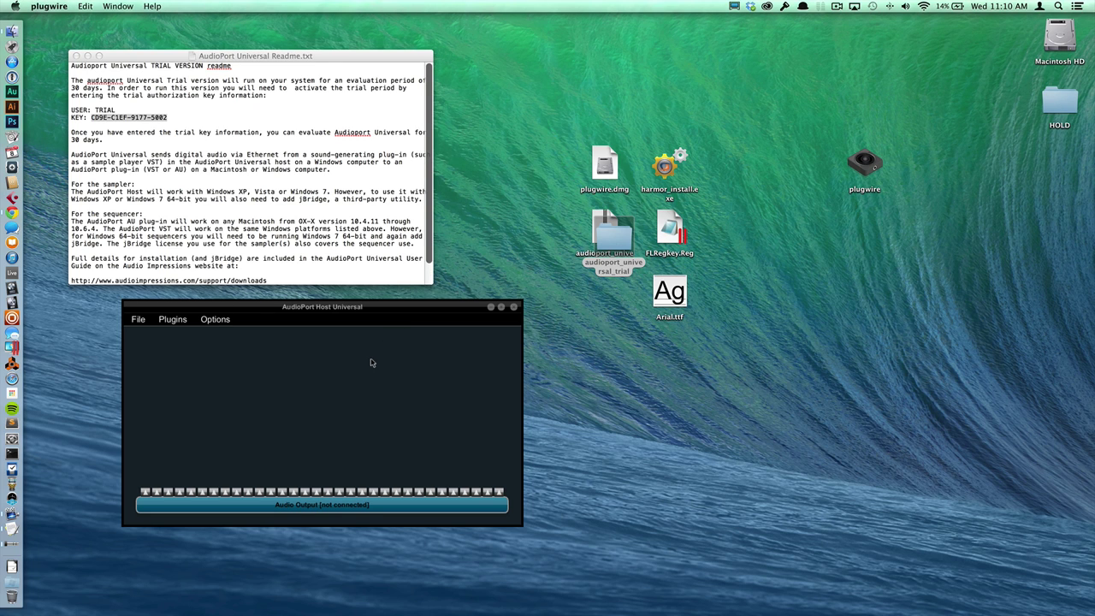
# - Set the IAC Driver online with an IAC Bus 1 port in Audio MIDI Setup, then quit
pyautogui.click(460, 201)
pyautogui.press('super+space')
pyautogui.write('audio')
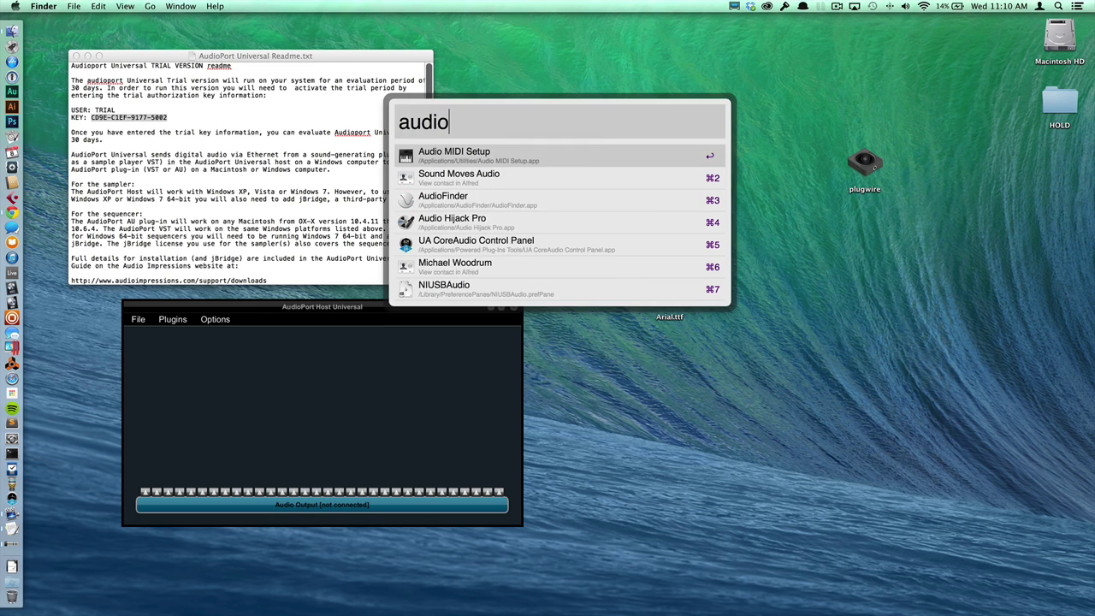
pyautogui.press('Return')
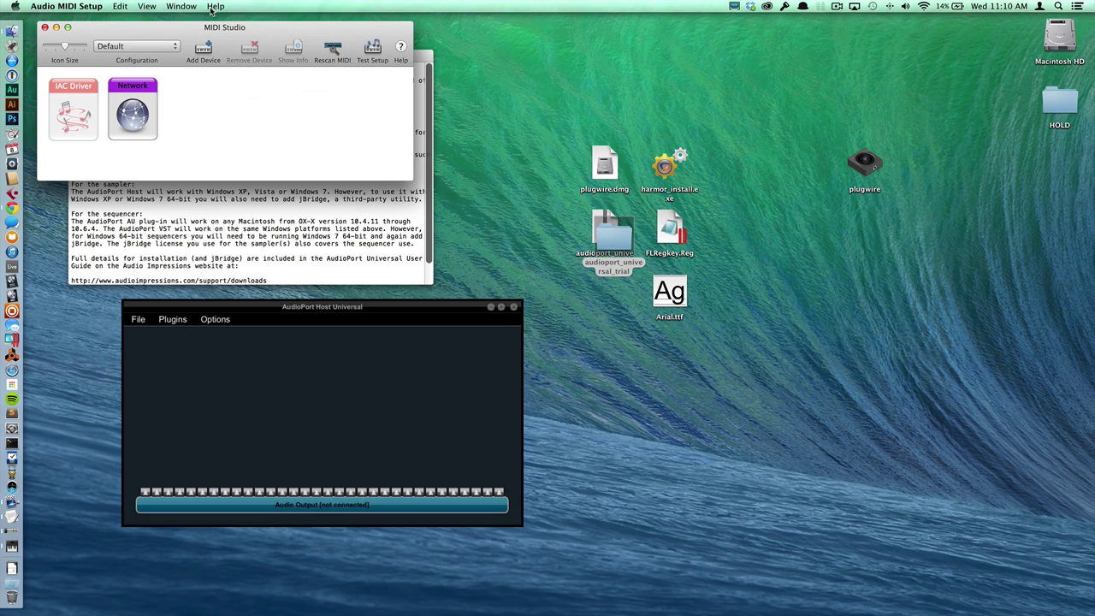
pyautogui.click(190, 6)
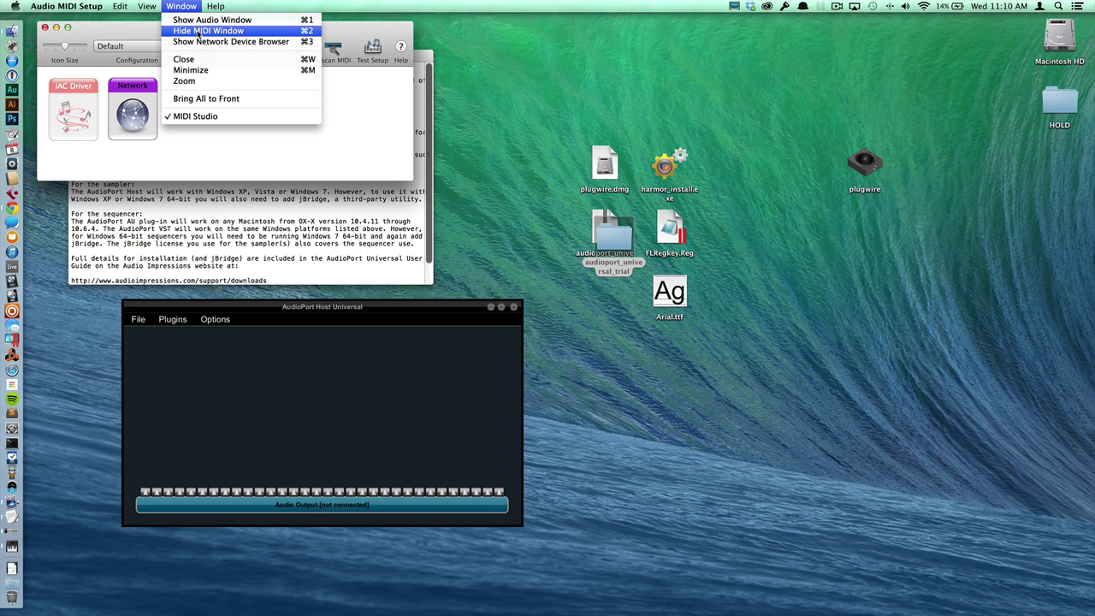
pyautogui.doubleClick(83, 97)
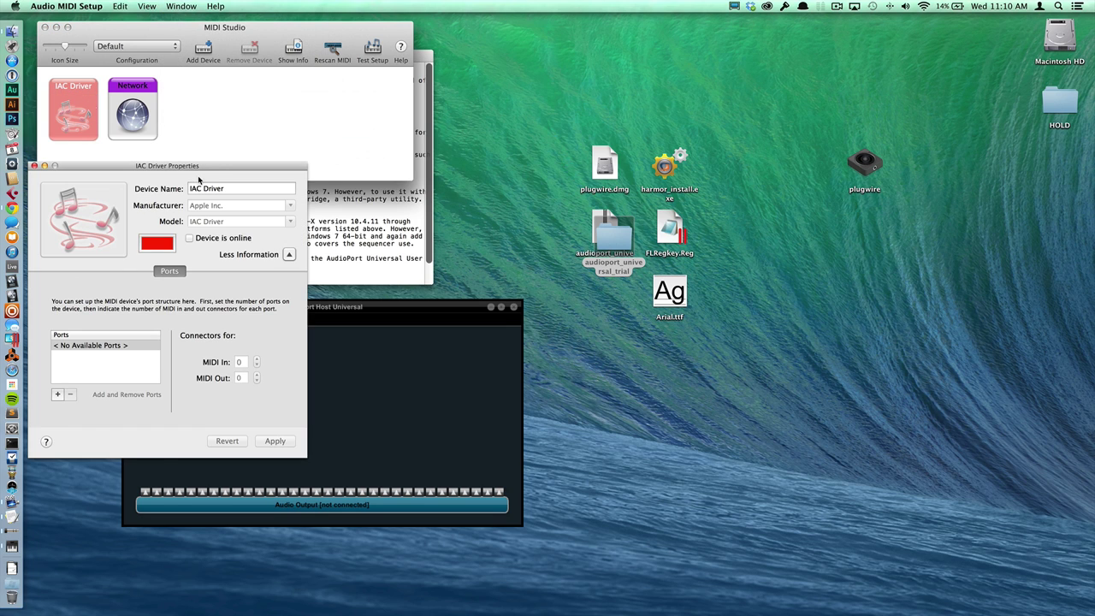
pyautogui.moveTo(198, 180); pyautogui.dragTo(456, 145)
pyautogui.click(460, 204)
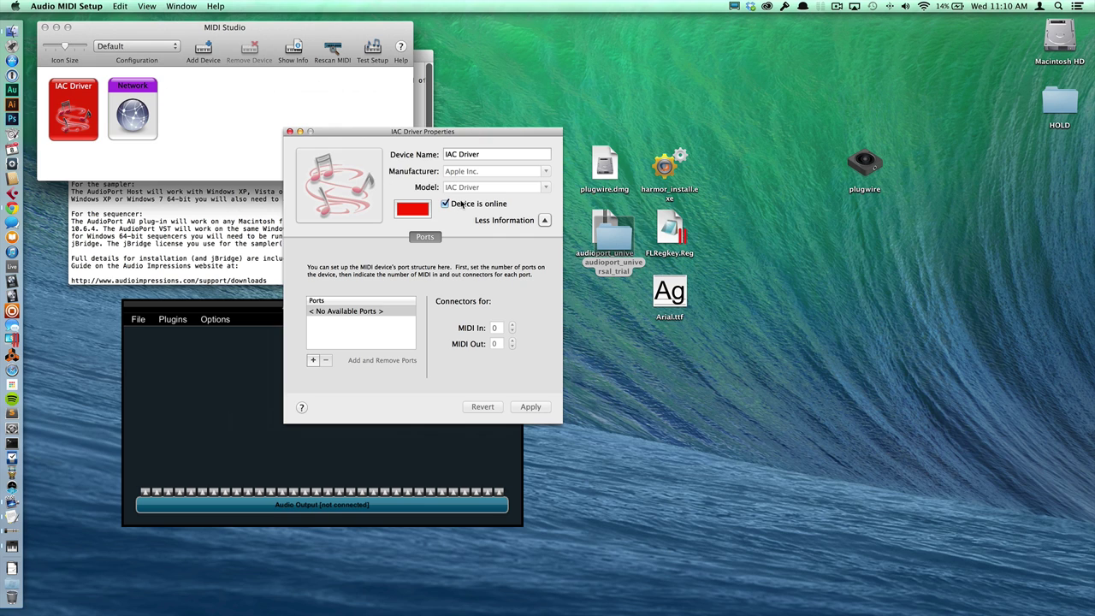
pyautogui.click(313, 360)
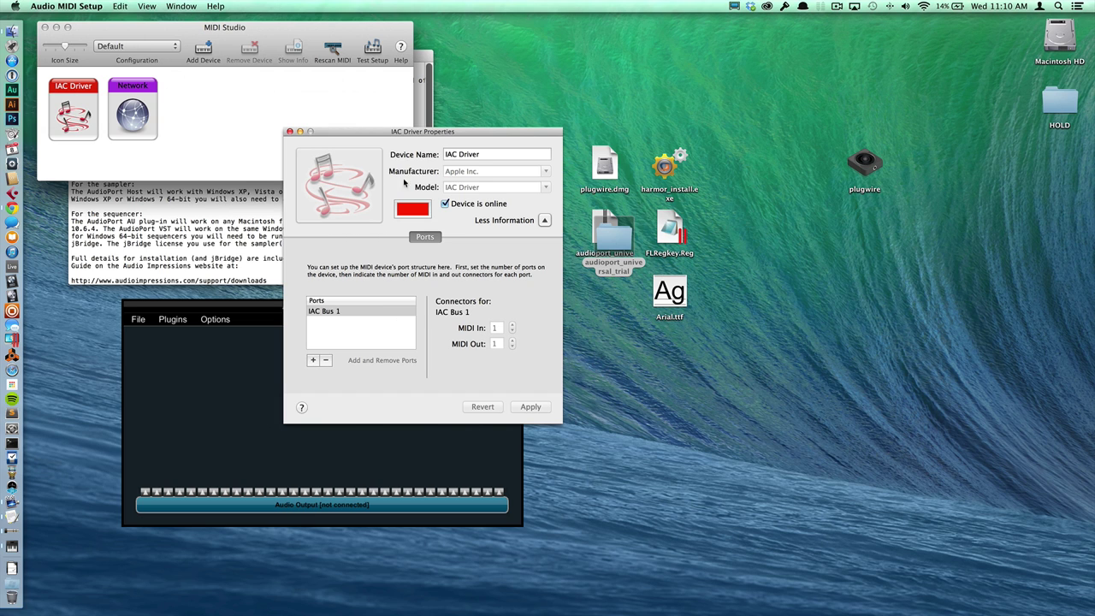
pyautogui.click(290, 131)
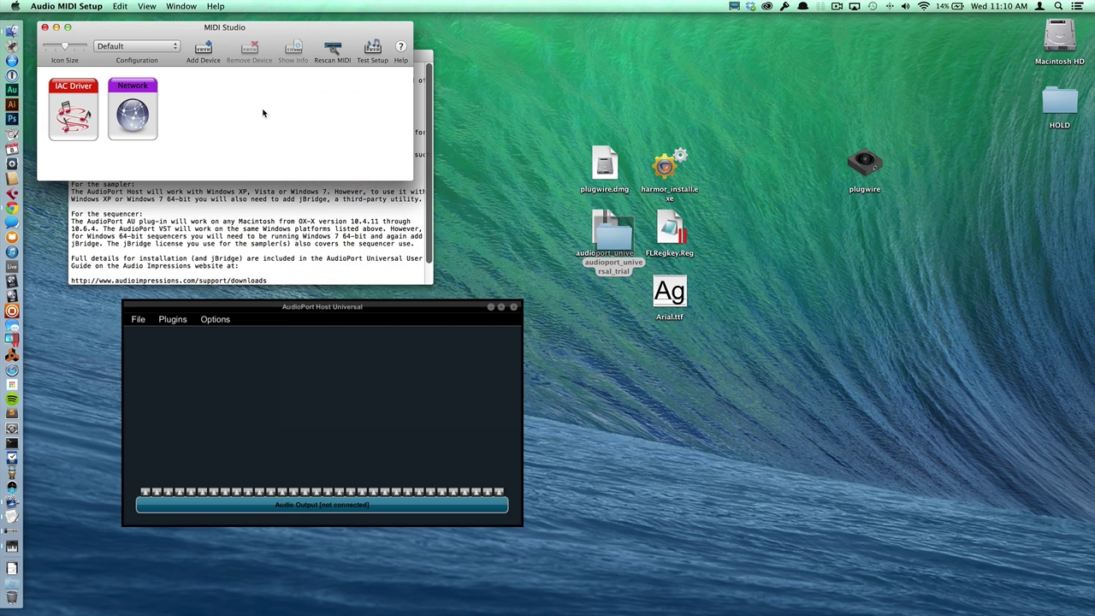
pyautogui.press('super+q')
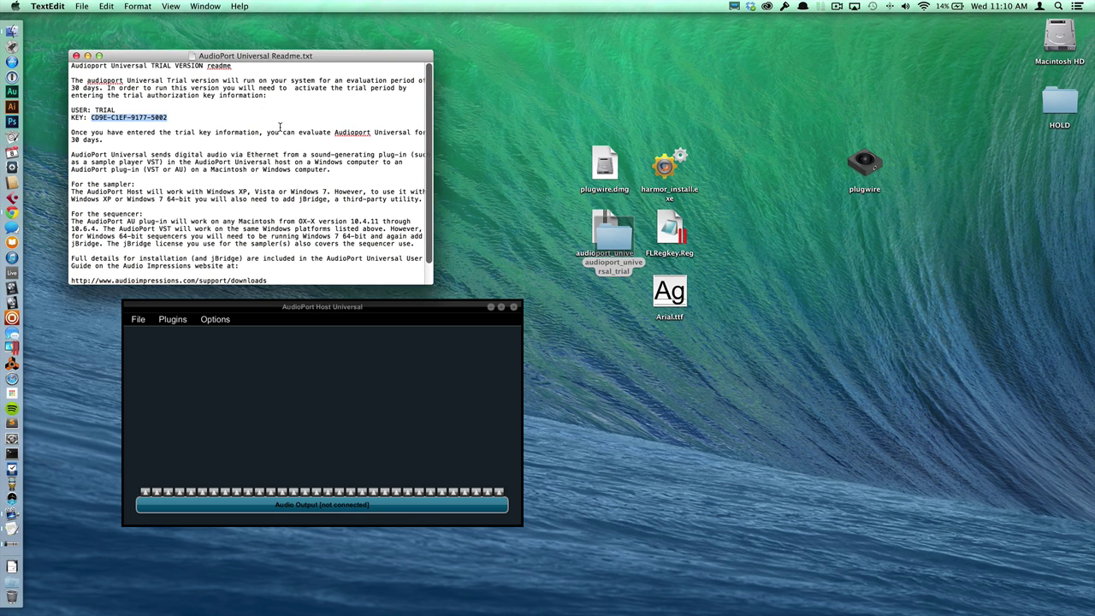
# - Quit TextEdit, start Live, and keep Track MIDI output to the IAC port on in Preferences
pyautogui.press('super+q')
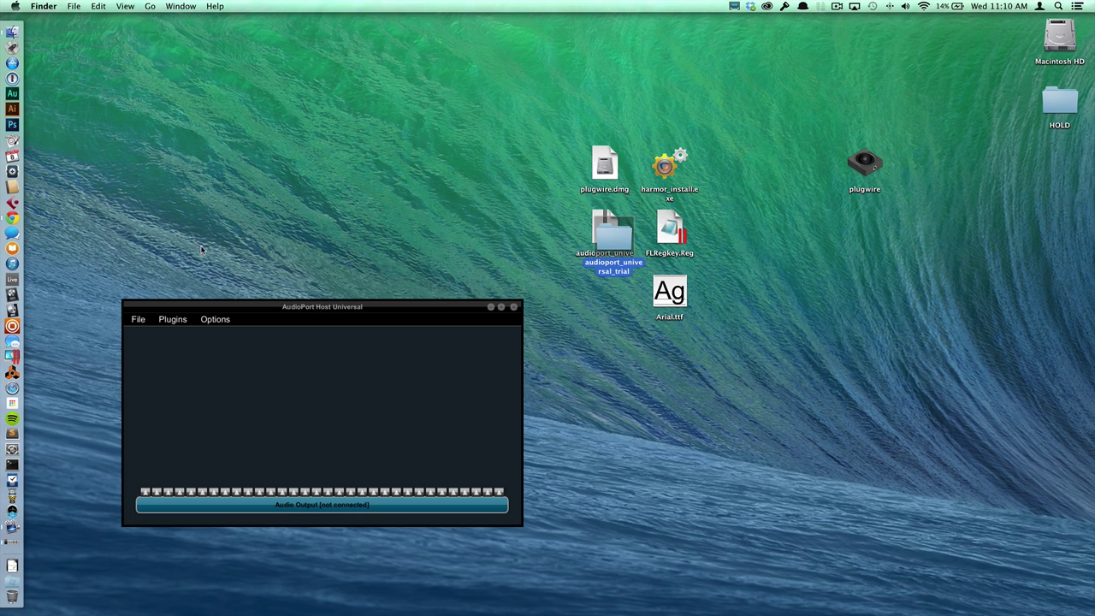
pyautogui.click(12, 280)
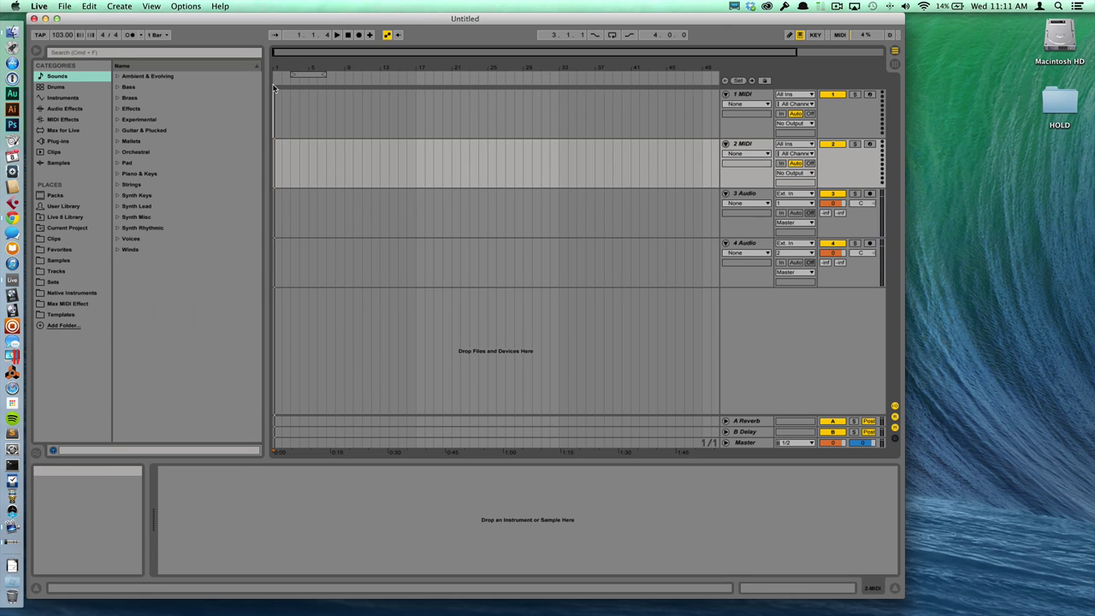
pyautogui.press('super+comma')
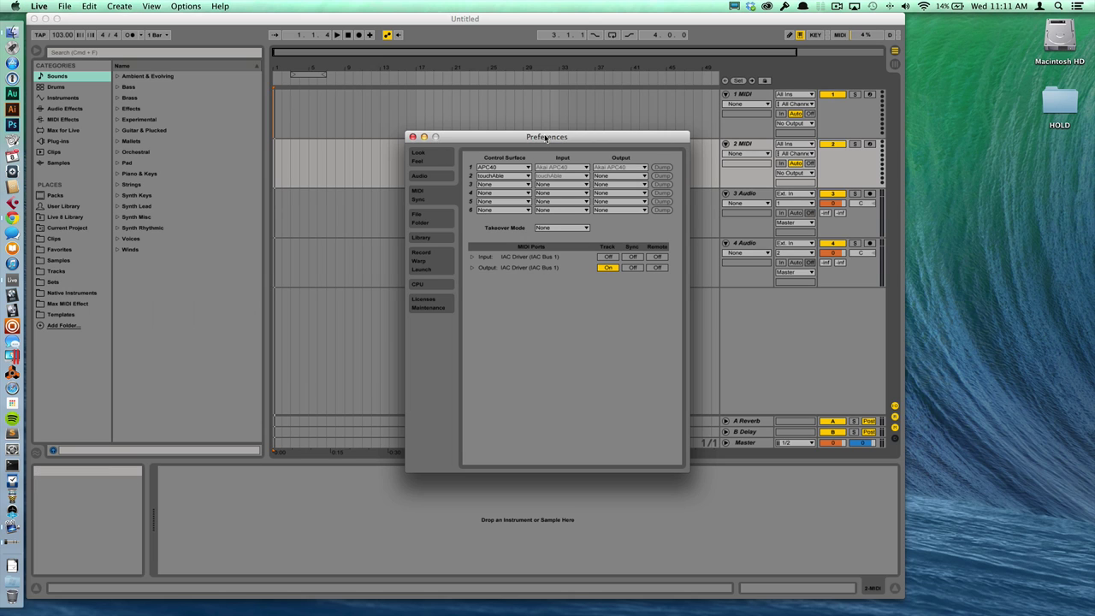
pyautogui.click(608, 268)
pyautogui.click(608, 267)
# - Delete the 3 Audio and 4 Audio tracks from the set
pyautogui.click(413, 137)
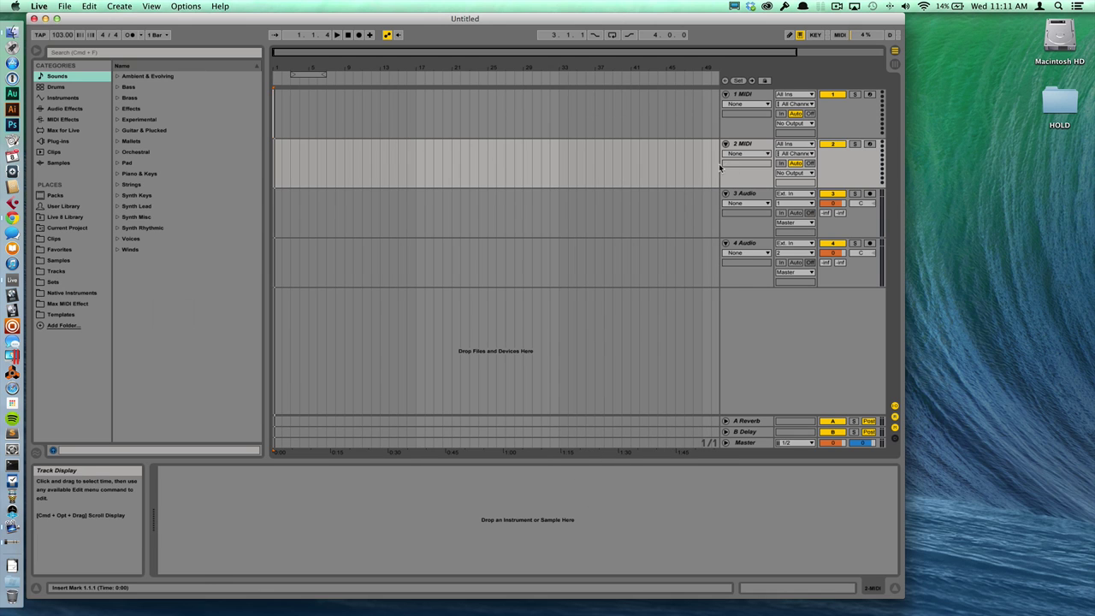
pyautogui.click(753, 194)
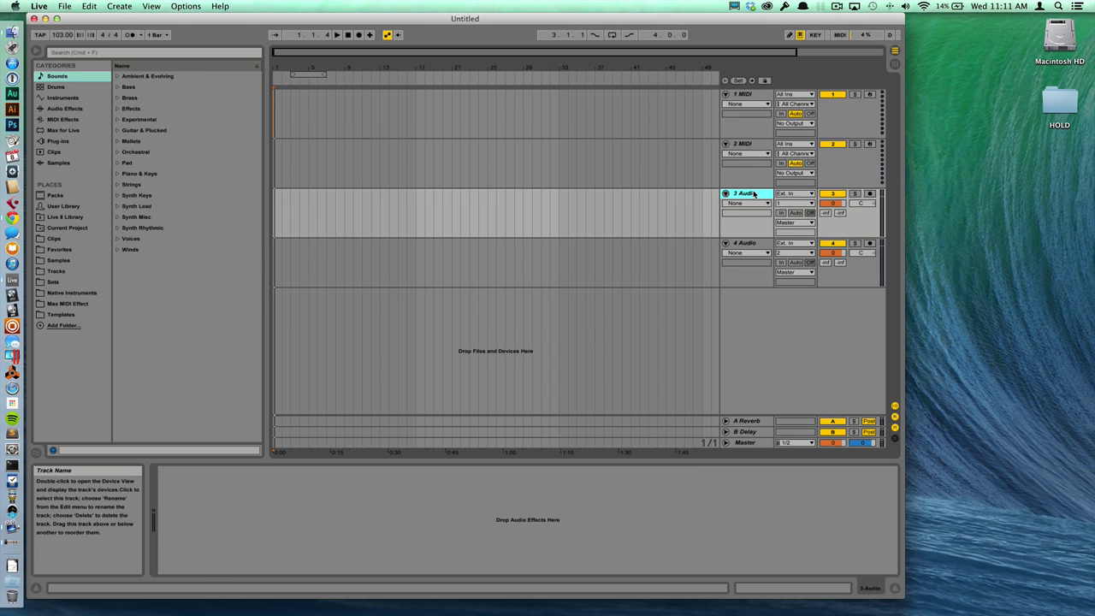
pyautogui.press('Delete')
pyautogui.press('Delete')
pyautogui.click(762, 89)
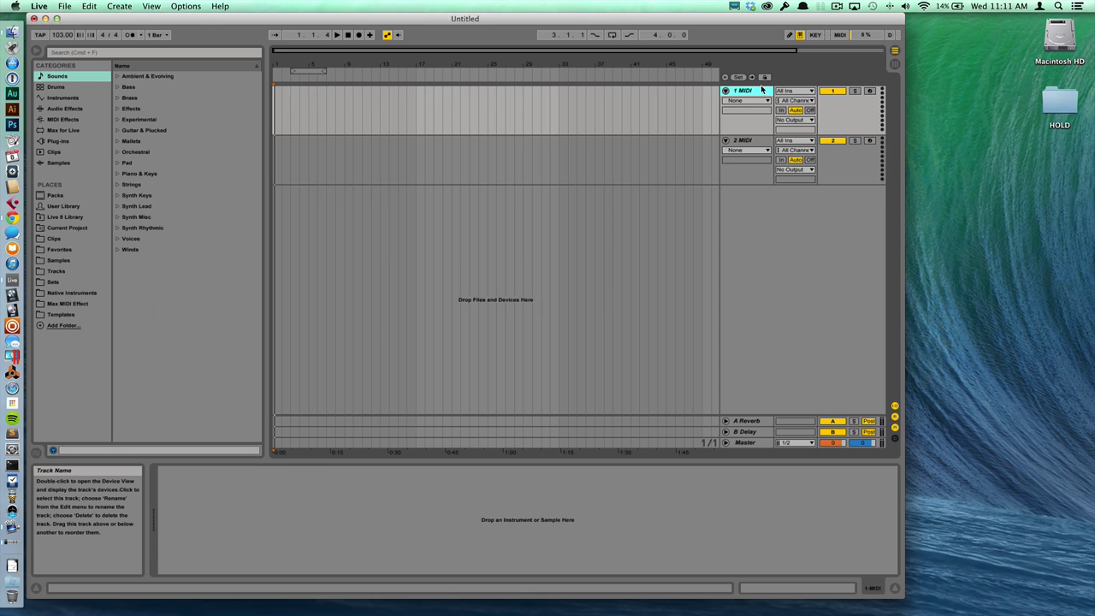
pyautogui.press('Delete')
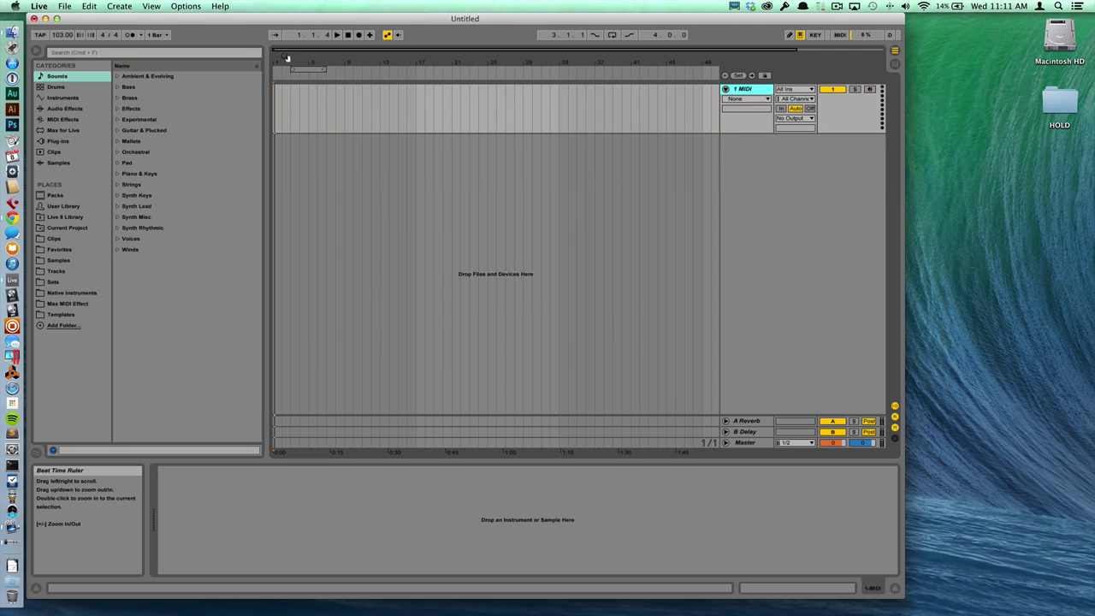
# - Load an External Instrument sending MIDI to IAC Driver (IAC Bus 1)
pyautogui.press('super+f')
pyautogui.write('exter')
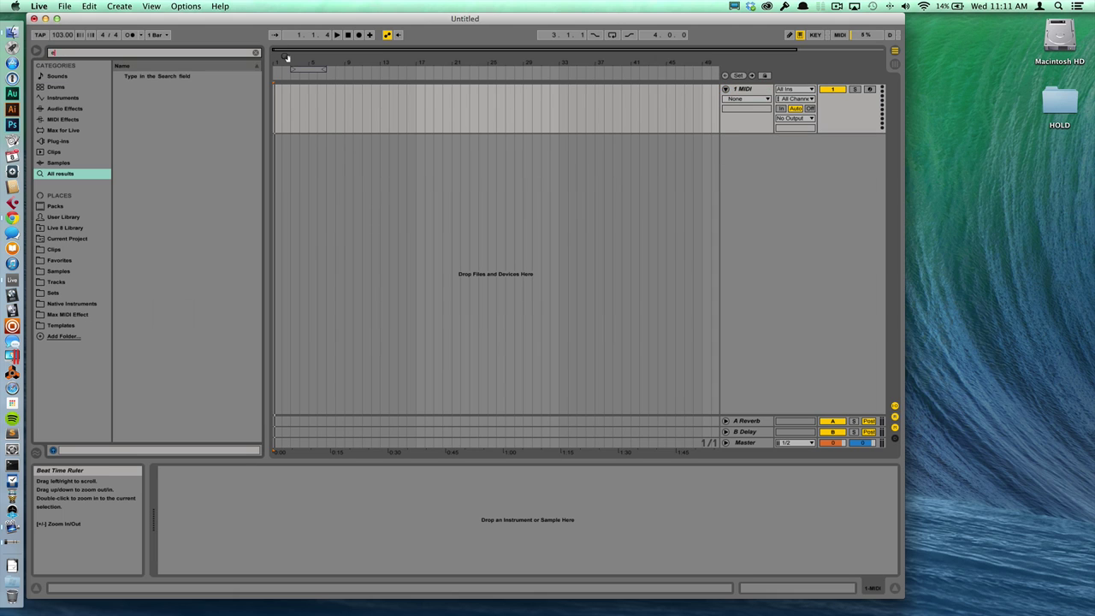
pyautogui.press('Down')
pyautogui.press('Down')
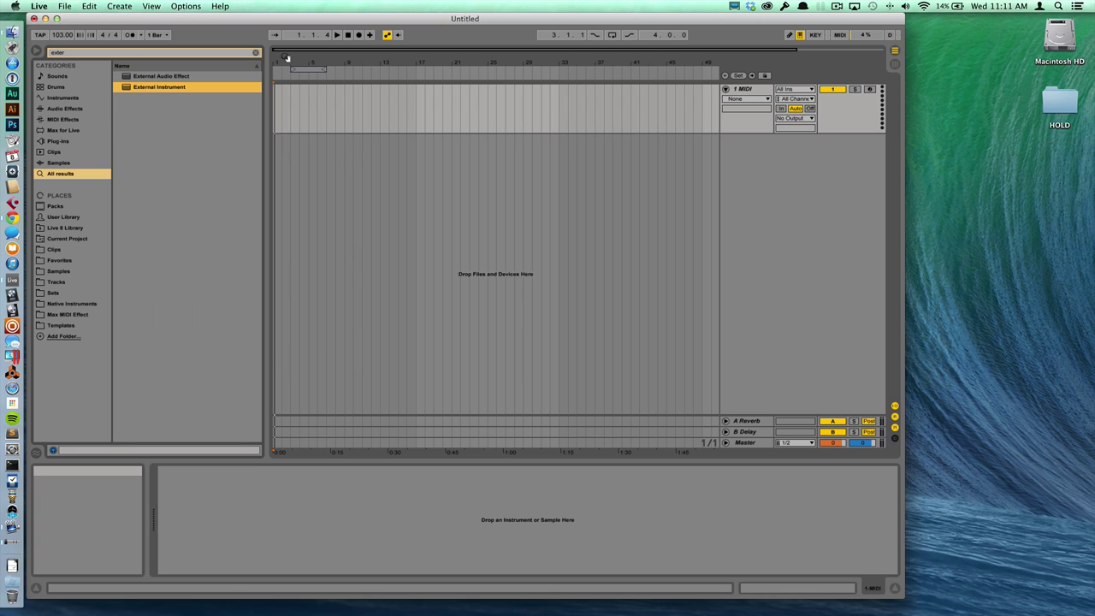
pyautogui.press('Return')
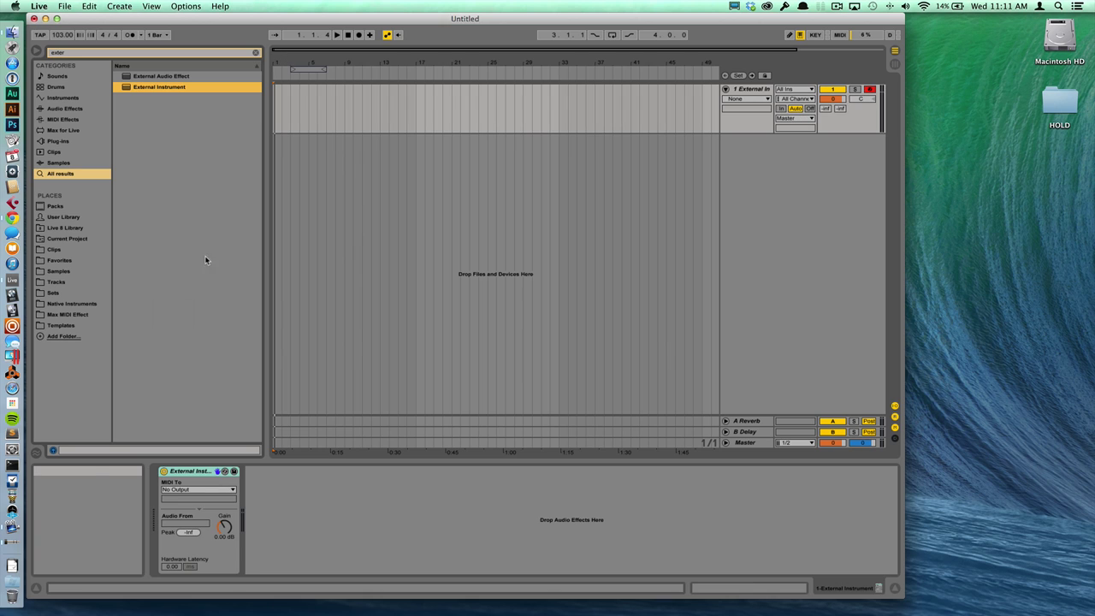
pyautogui.click(196, 489)
pyautogui.click(193, 498)
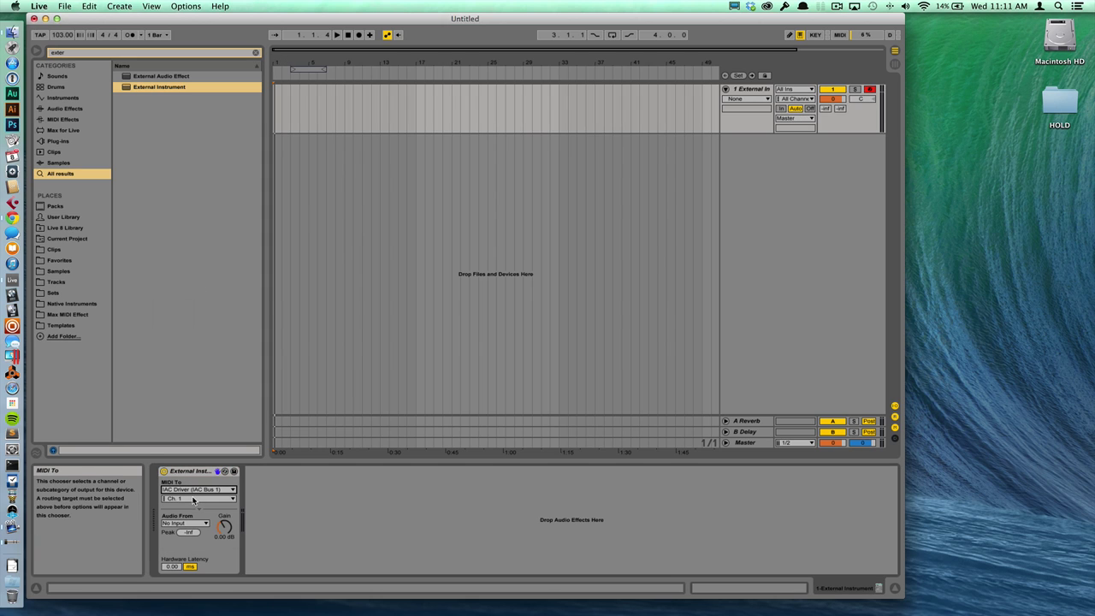
# - Set the track's input type to Computer Keyboard
pyautogui.click(795, 89)
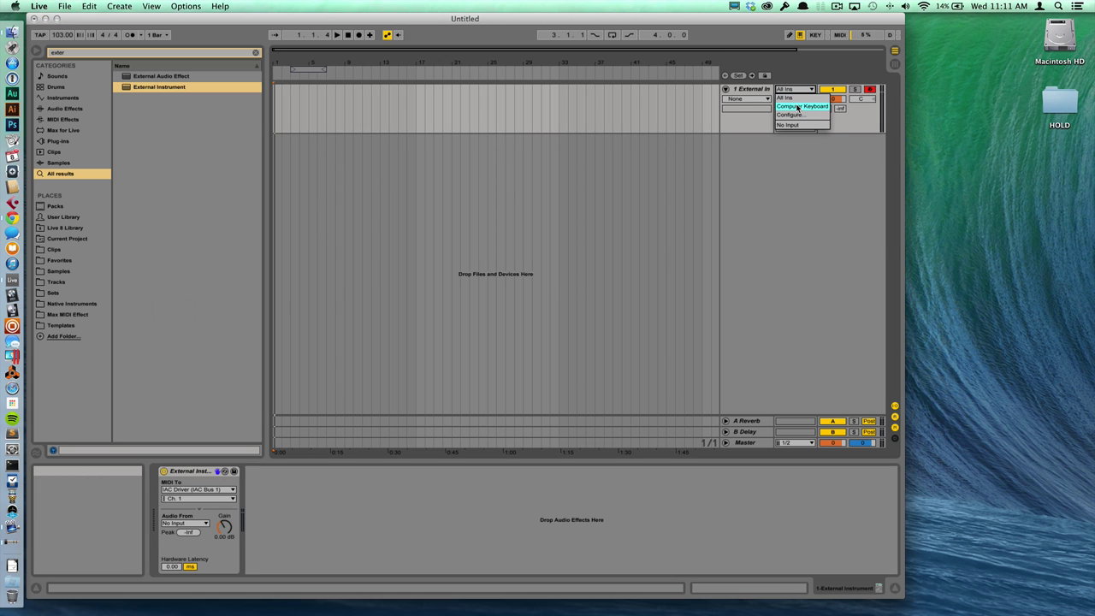
pyautogui.click(797, 107)
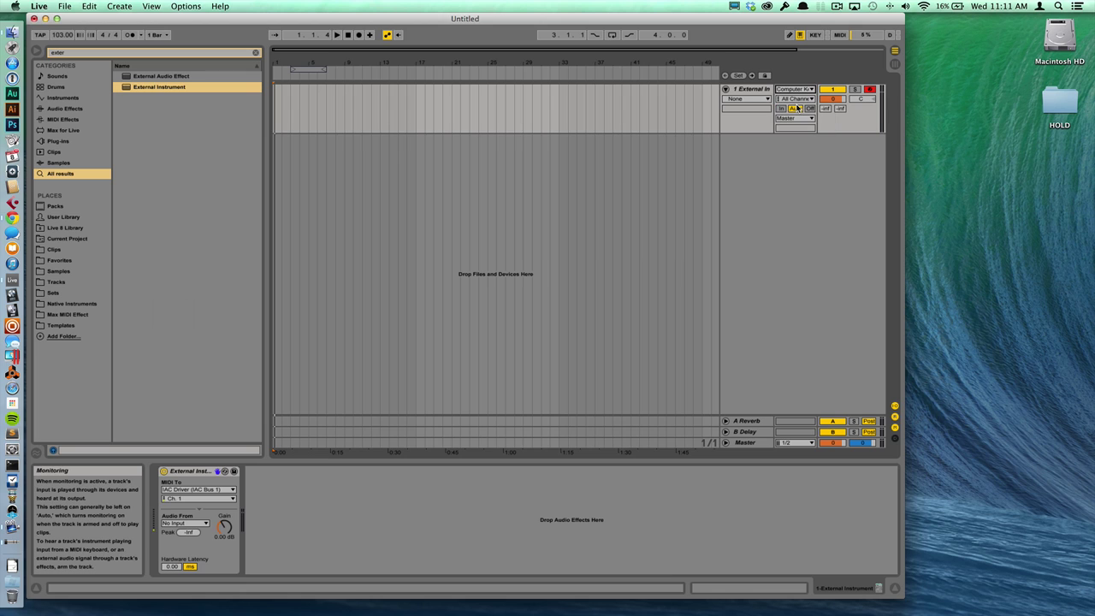
pyautogui.click(804, 90)
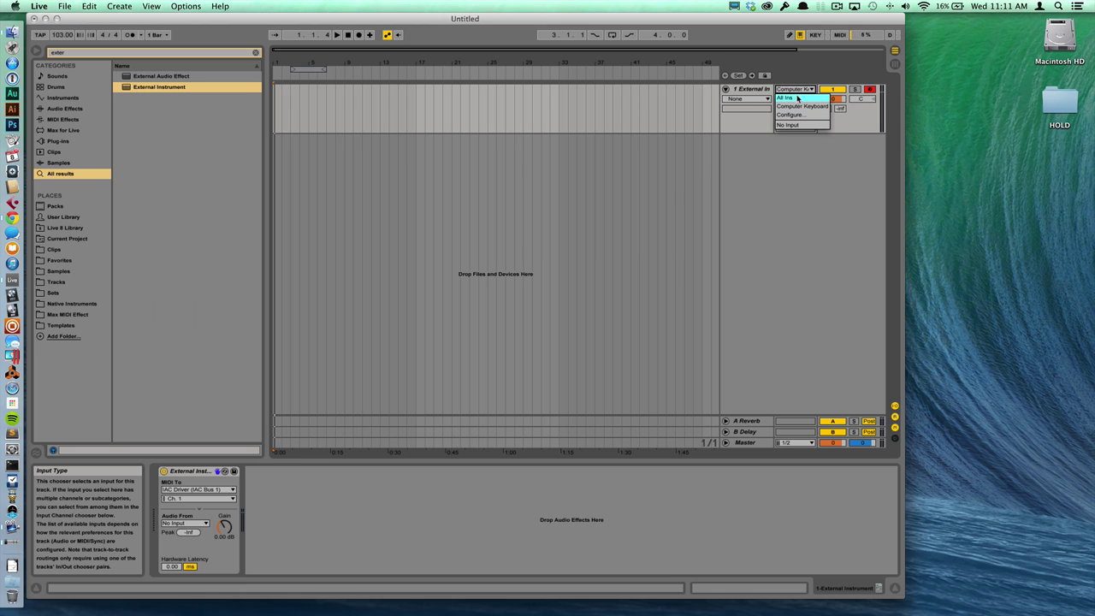
pyautogui.click(737, 152)
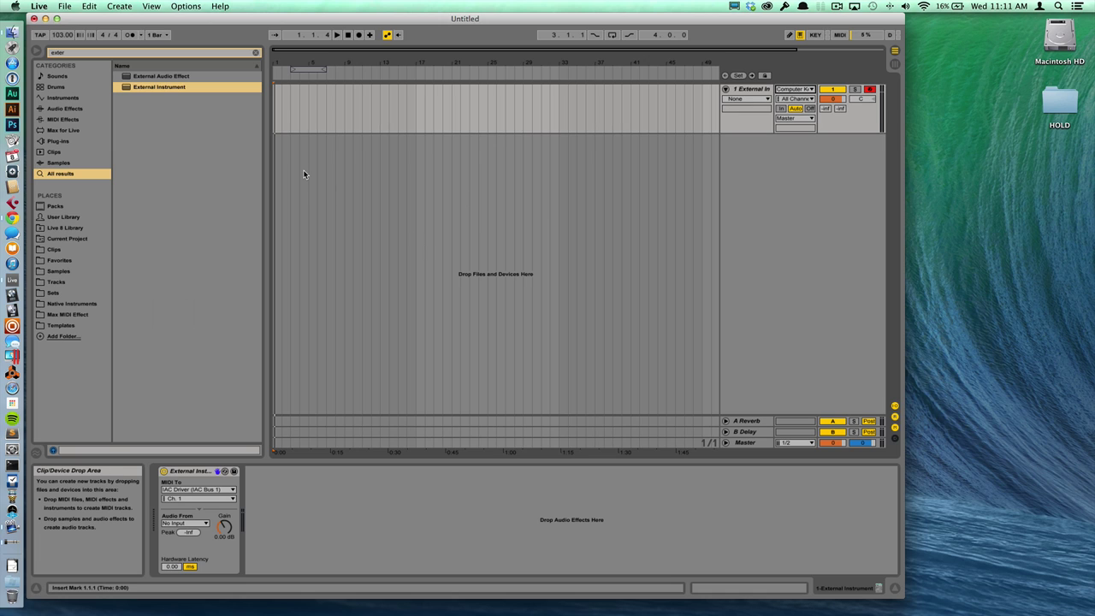
# - Search the browser for 'audioport' and load the AudioPort plug-in onto the External Instrument track
pyautogui.press('super+f')
pyautogui.write('audio')
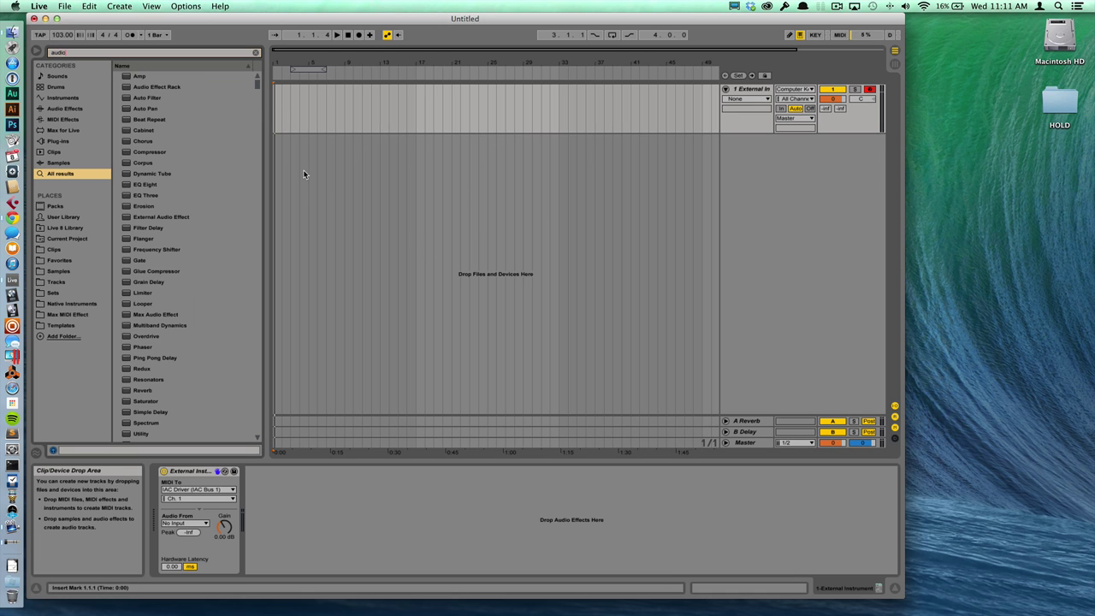
pyautogui.write('port')
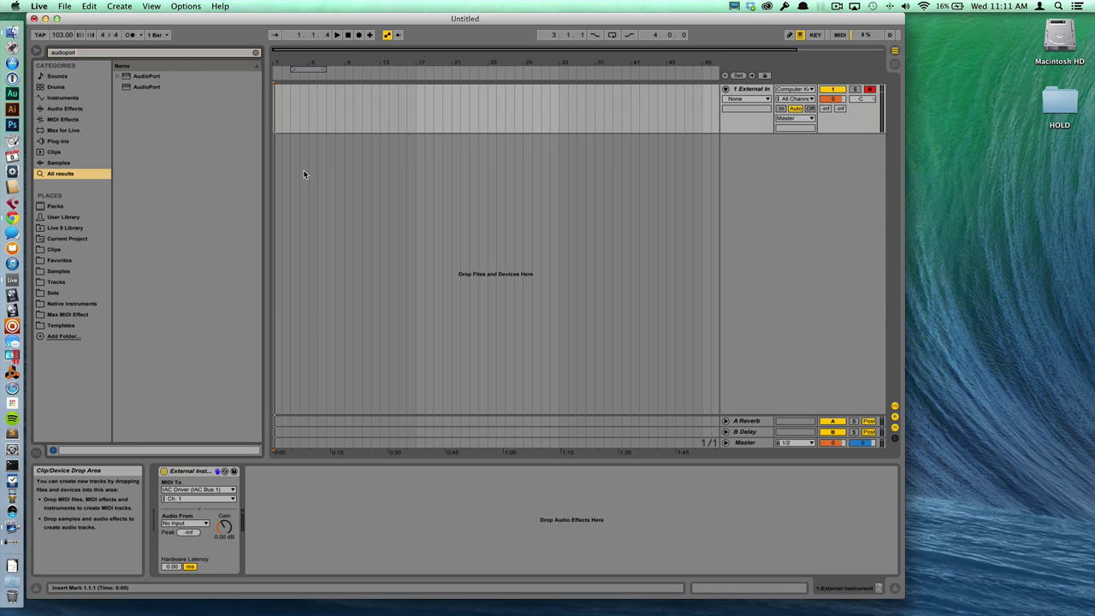
pyautogui.press('Down')
pyautogui.doubleClick(165, 75)
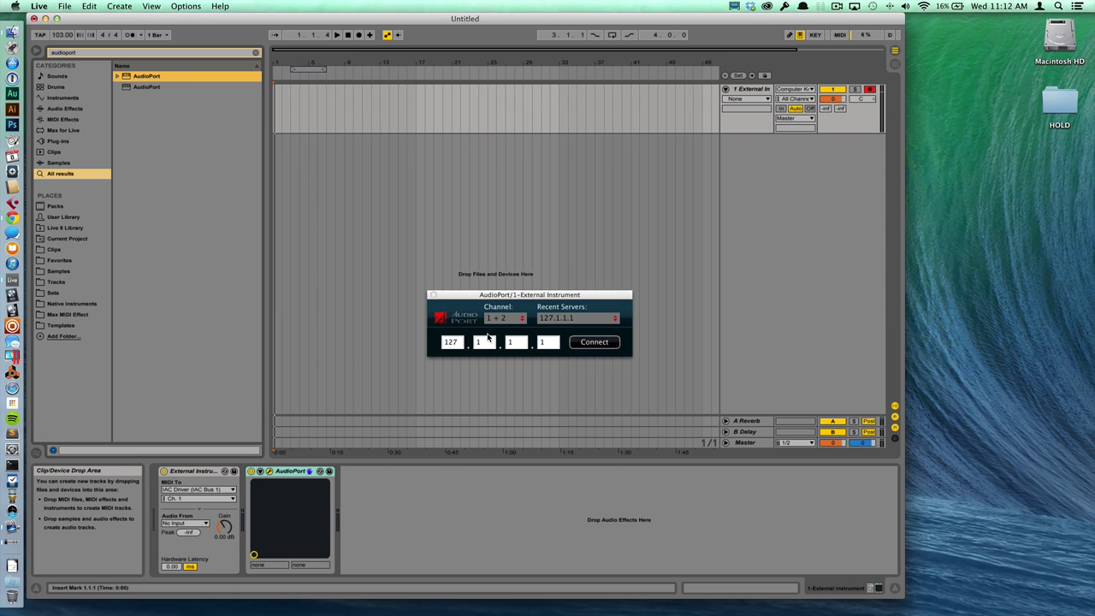
# - Connect AudioPort to the server at 127.0.0.1 on channels 1 + 2
pyautogui.click(485, 342)
pyautogui.click(510, 341)
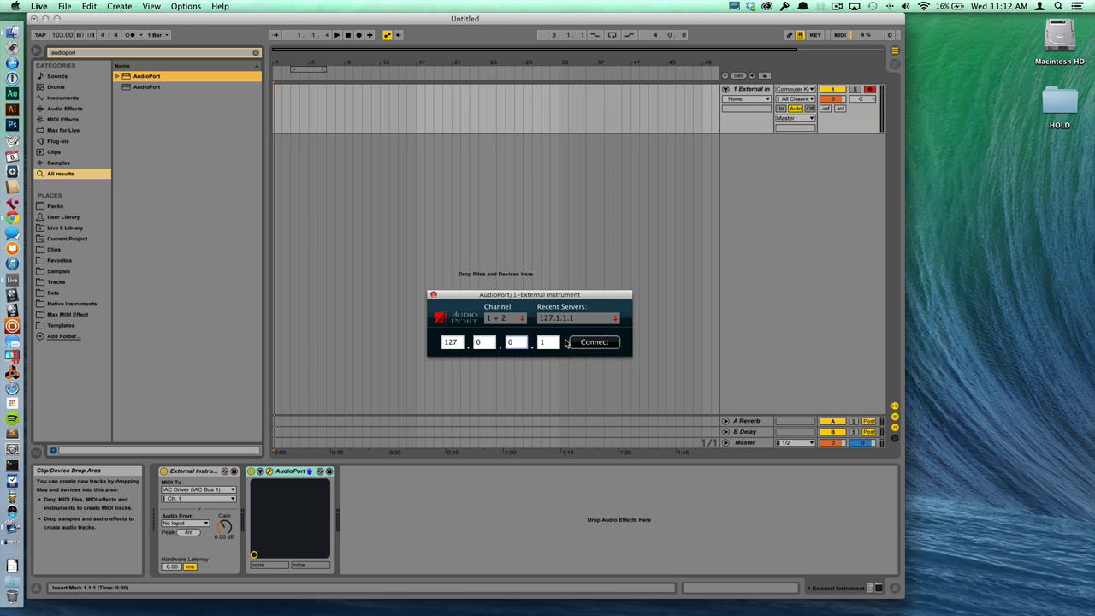
pyautogui.click(578, 345)
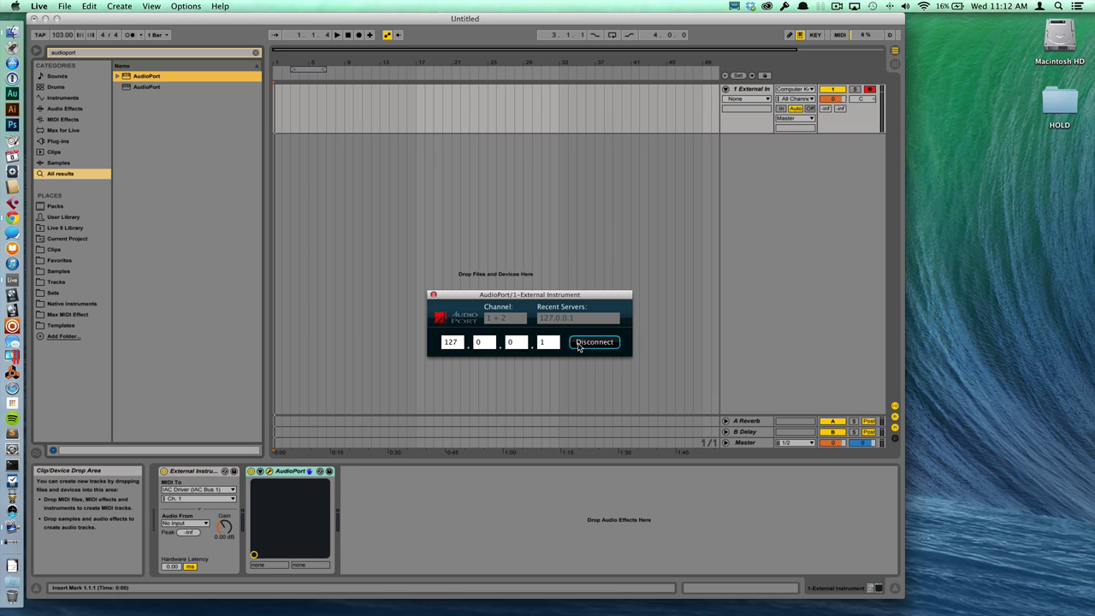
# - Bring up plugwire's AudioPort Host window and add energyXT to it
pyautogui.press('super+Tab')
pyautogui.press('super+Tab')
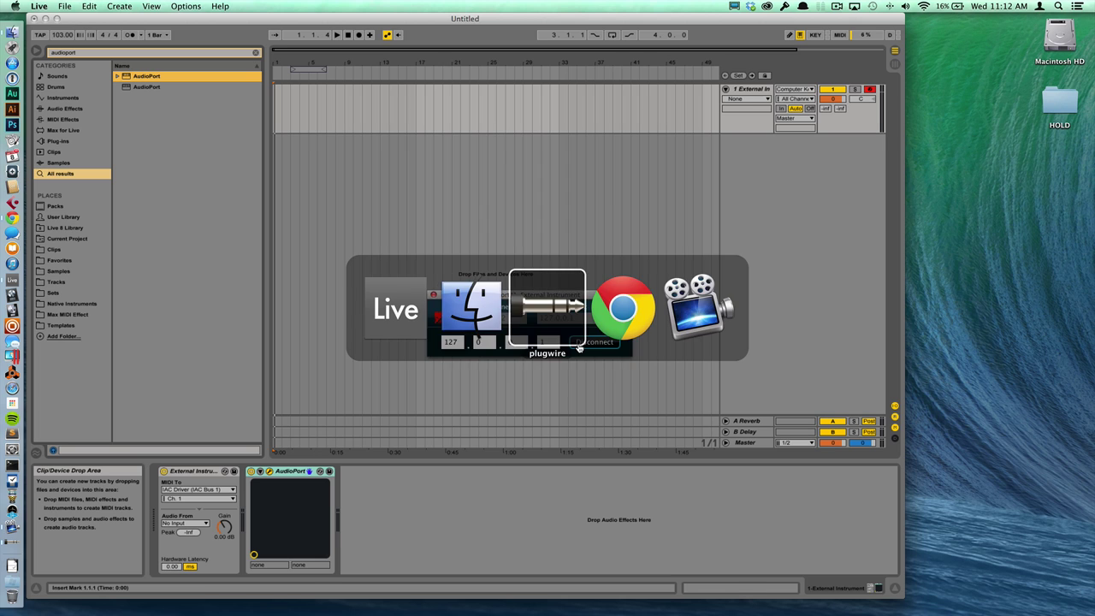
pyautogui.press('super+Tab')
pyautogui.press('super+Tab')
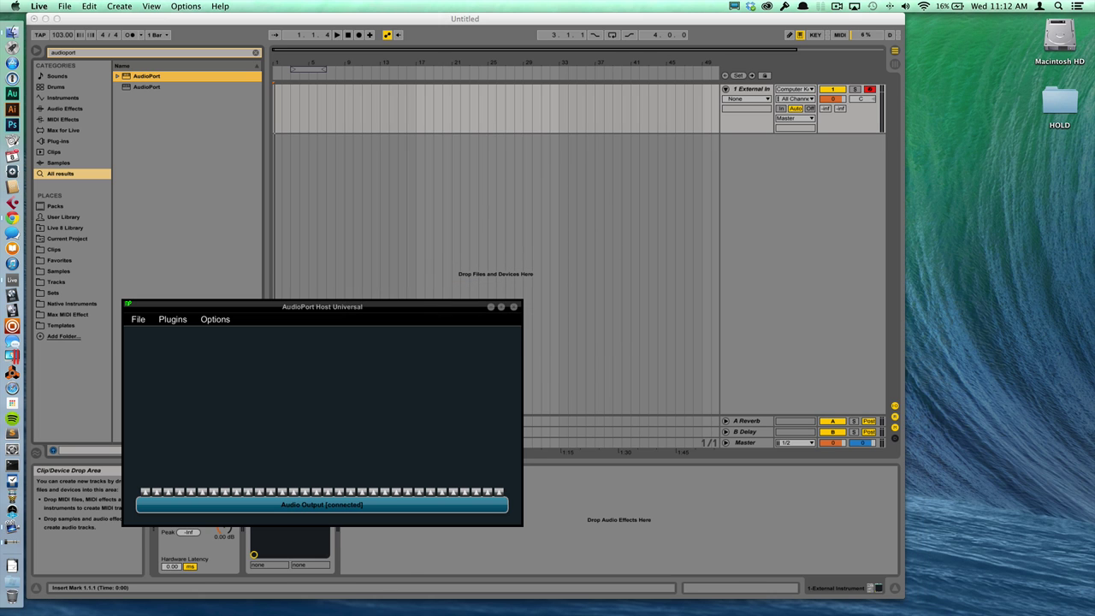
pyautogui.press('super+Tab')
pyautogui.press('super+Tab')
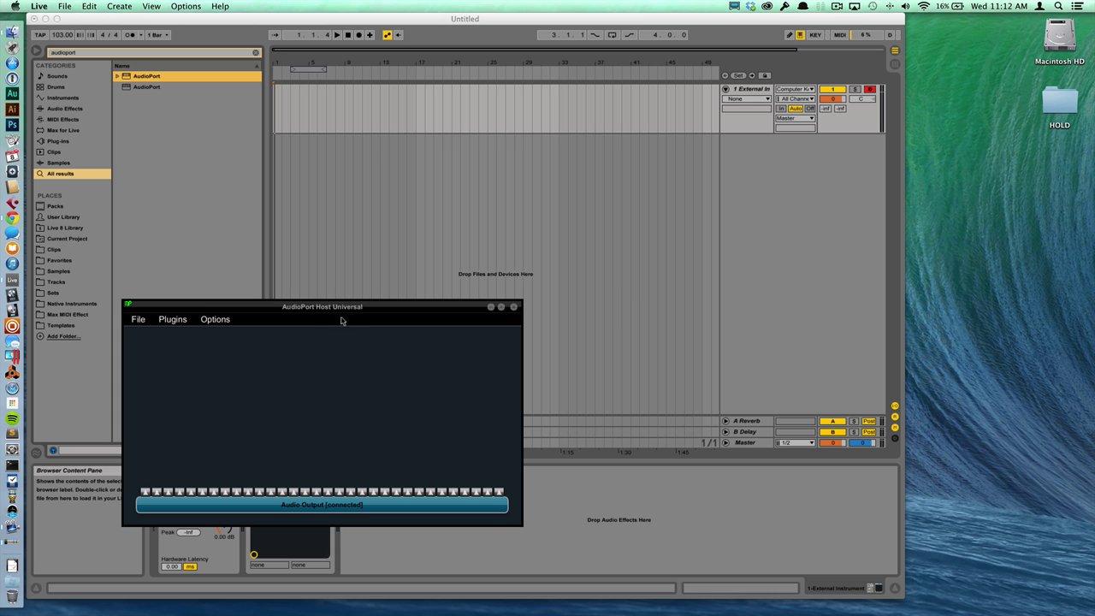
pyautogui.moveTo(343, 306); pyautogui.dragTo(563, 237)
pyautogui.rightClick(471, 339)
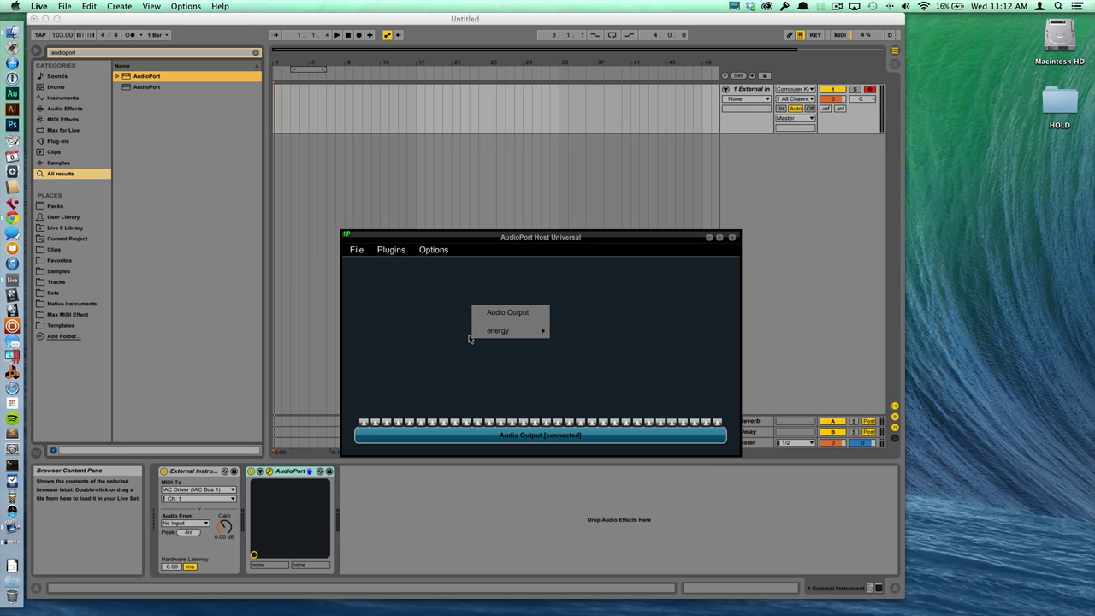
pyautogui.moveTo(500, 332)
pyautogui.click(565, 329)
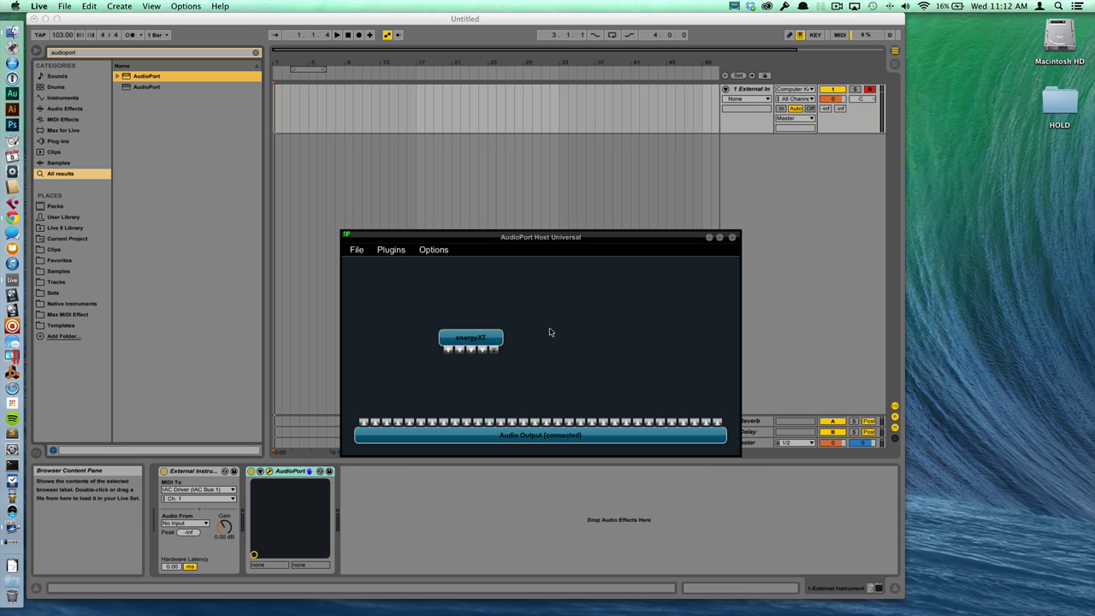
# - Wire energyXT outputs 1 and 2 to Audio Output inputs 1 and 2
pyautogui.moveTo(448, 350); pyautogui.dragTo(363, 419)
pyautogui.moveTo(460, 351); pyautogui.dragTo(374, 420)
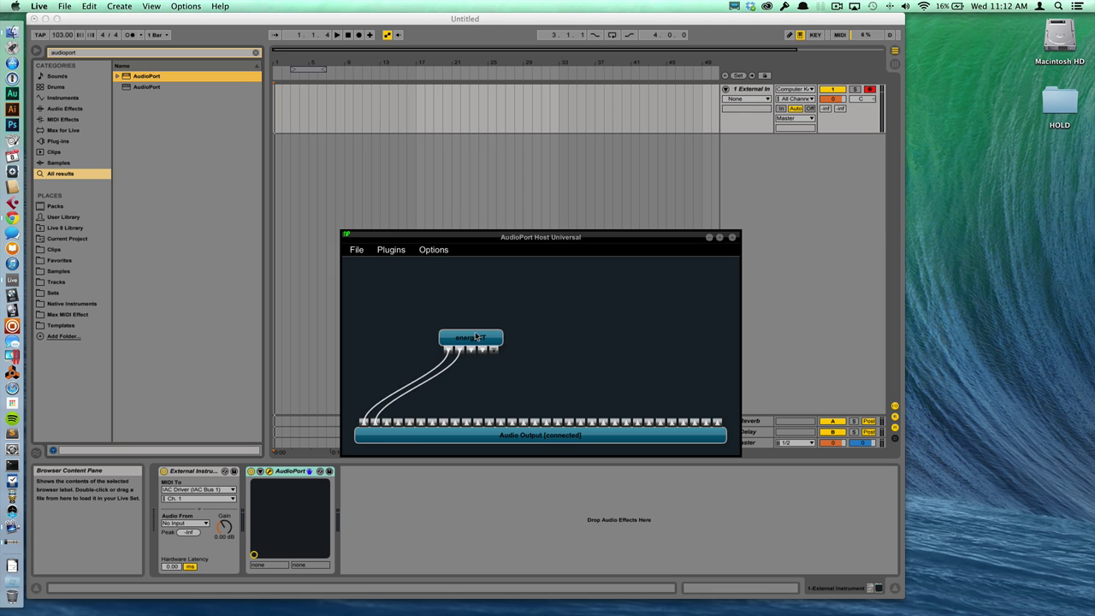
pyautogui.moveTo(470, 338); pyautogui.dragTo(402, 305)
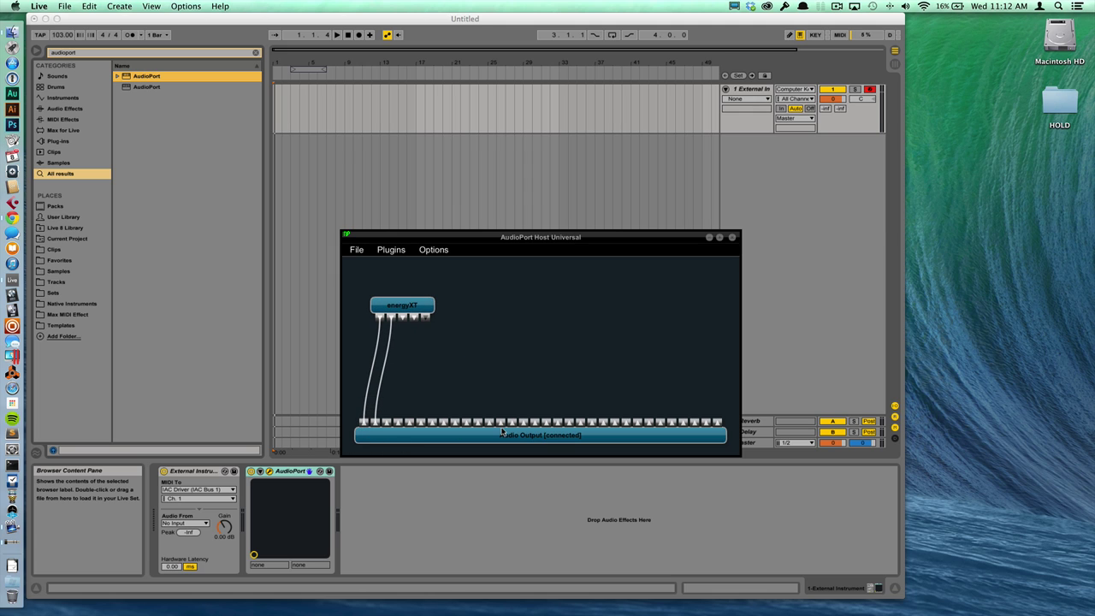
# - Route IAC Bus 1 MIDI into energyXT and open its window
pyautogui.rightClick(422, 304)
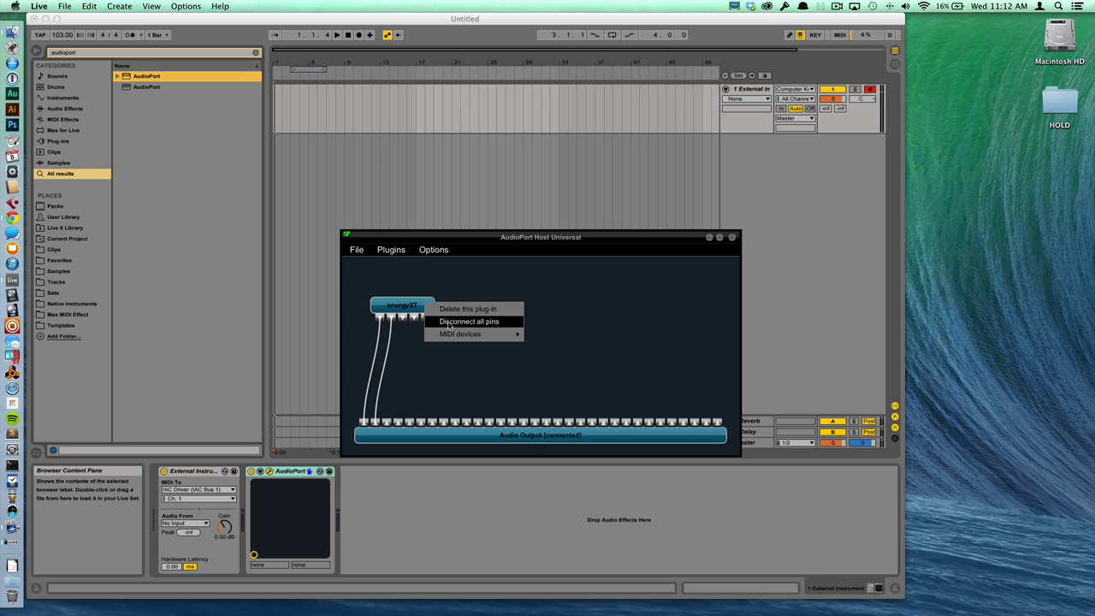
pyautogui.moveTo(479, 334)
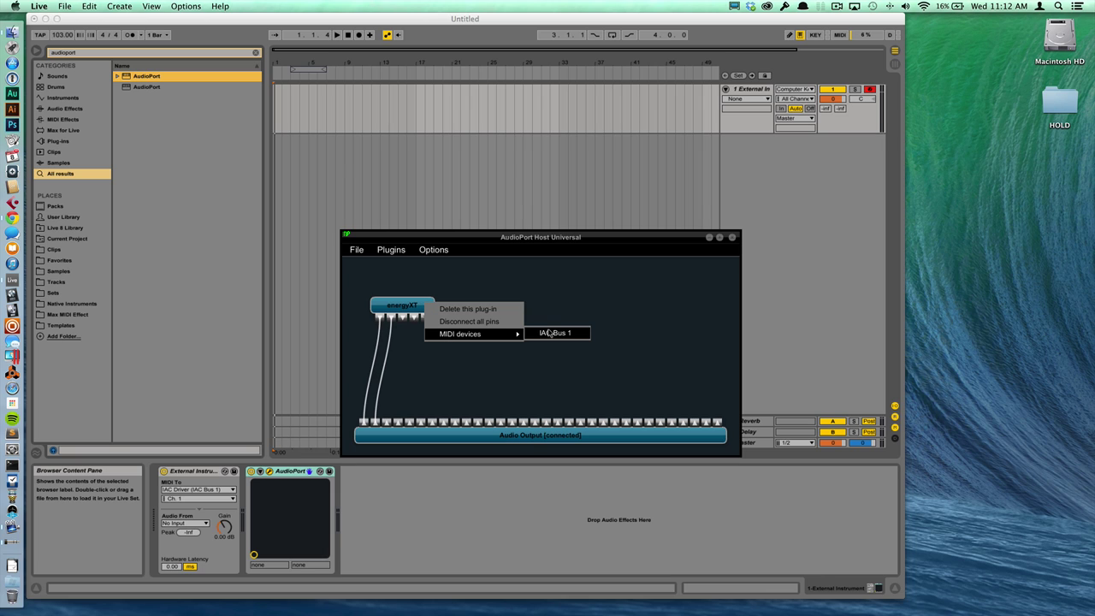
pyautogui.click(556, 334)
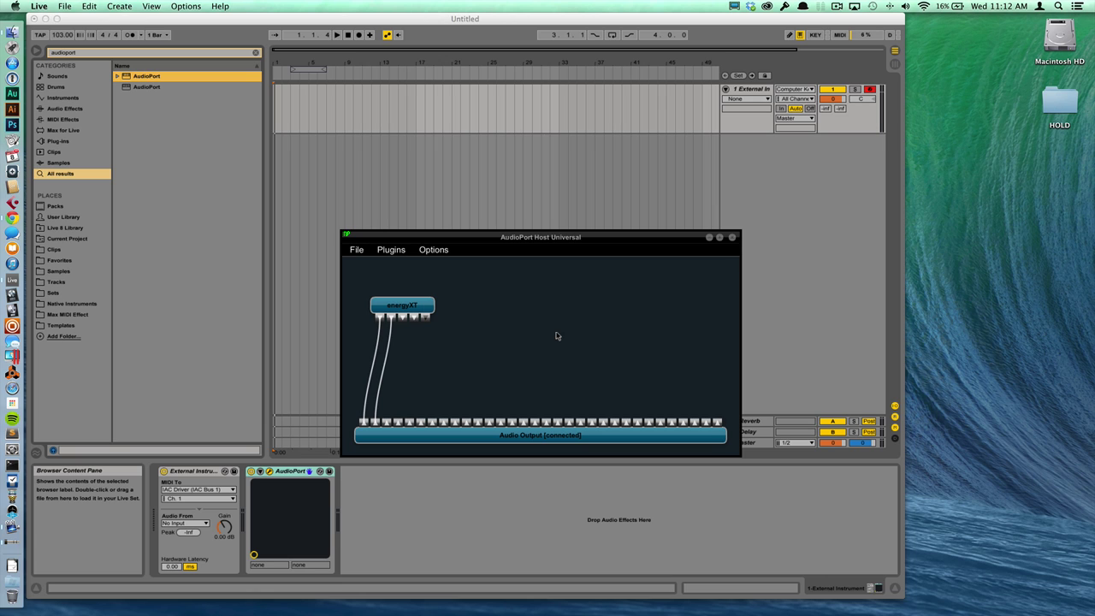
pyautogui.doubleClick(404, 304)
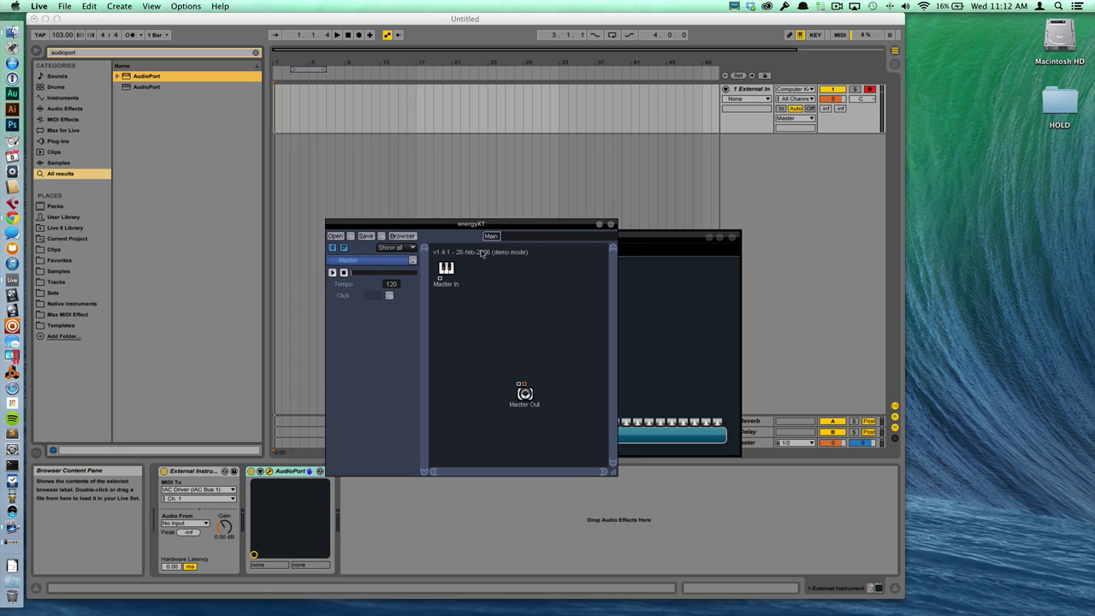
# - Insert L Harmor into energyXT between Master In and Master Out
pyautogui.rightClick(477, 305)
pyautogui.moveTo(512, 321)
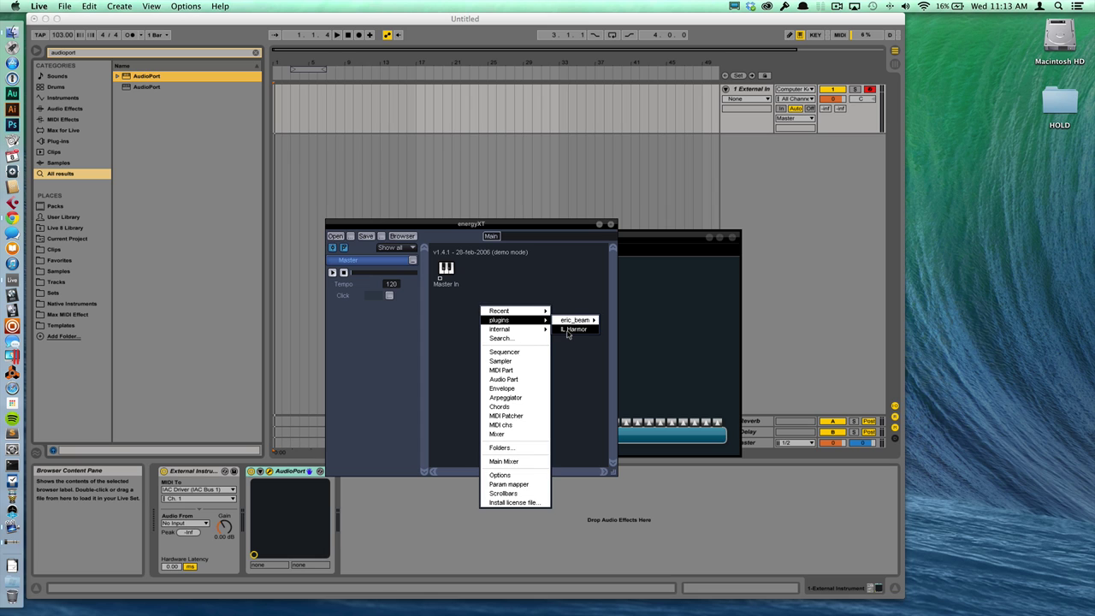
pyautogui.click(567, 331)
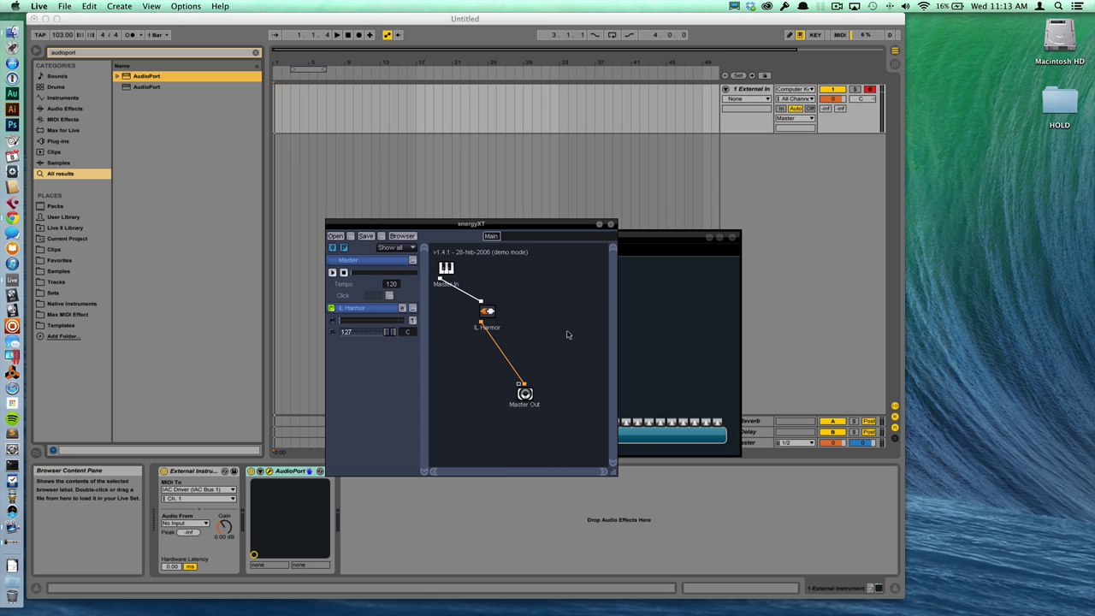
# - Open Harmor's synth window and move it toward the right of the screen
pyautogui.doubleClick(487, 312)
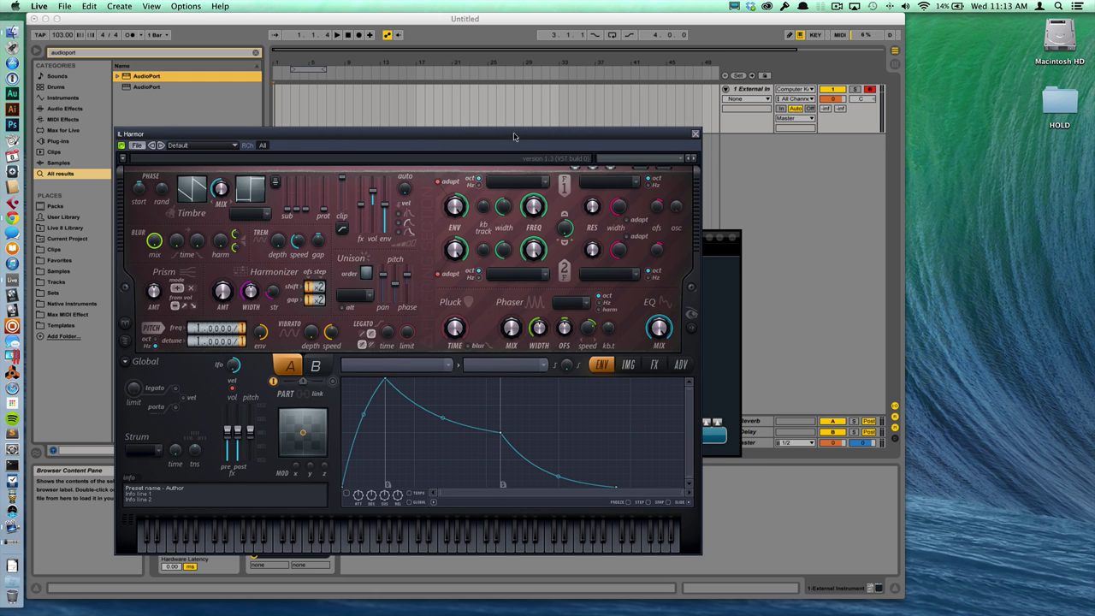
pyautogui.moveTo(513, 137); pyautogui.dragTo(578, 107)
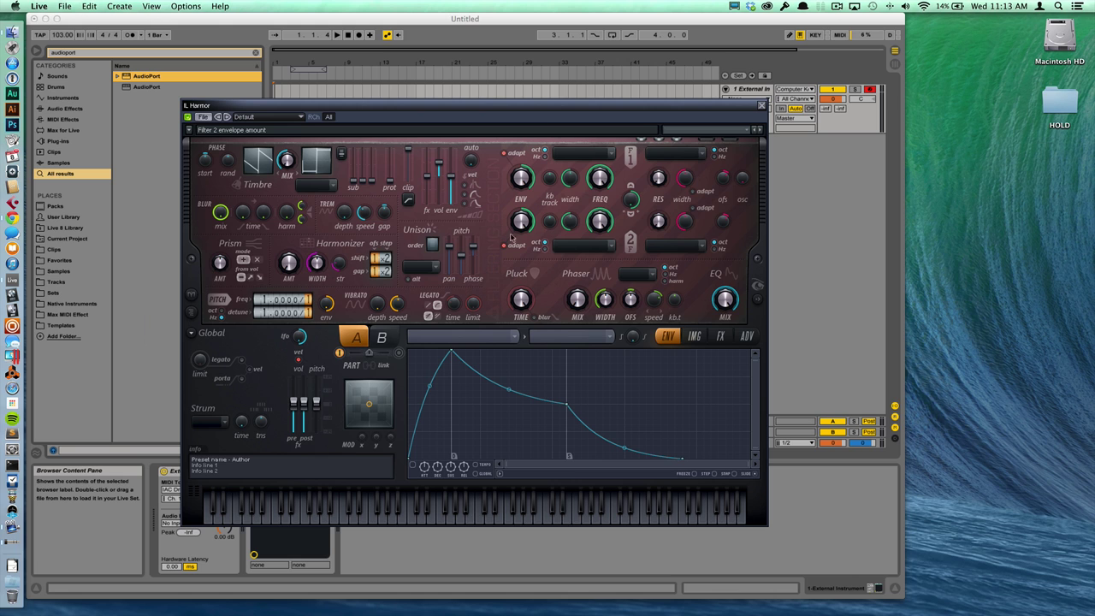
pyautogui.moveTo(720, 106); pyautogui.dragTo(928, 120)
# - In Ableton Live, shift the computer-keyboard octave to C1–D2
pyautogui.click(676, 101)
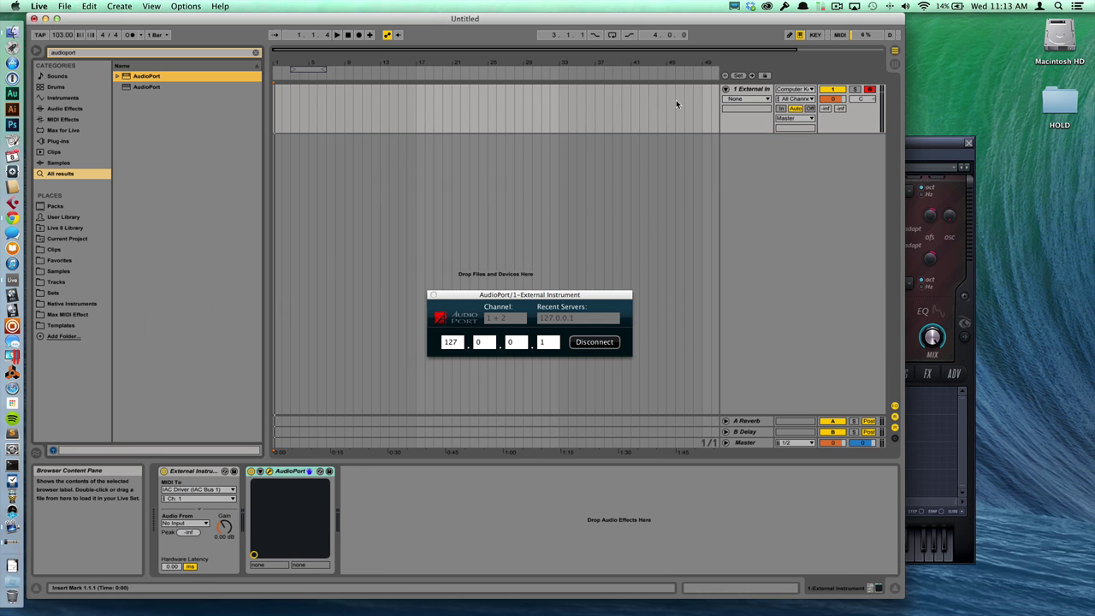
pyautogui.press('z')
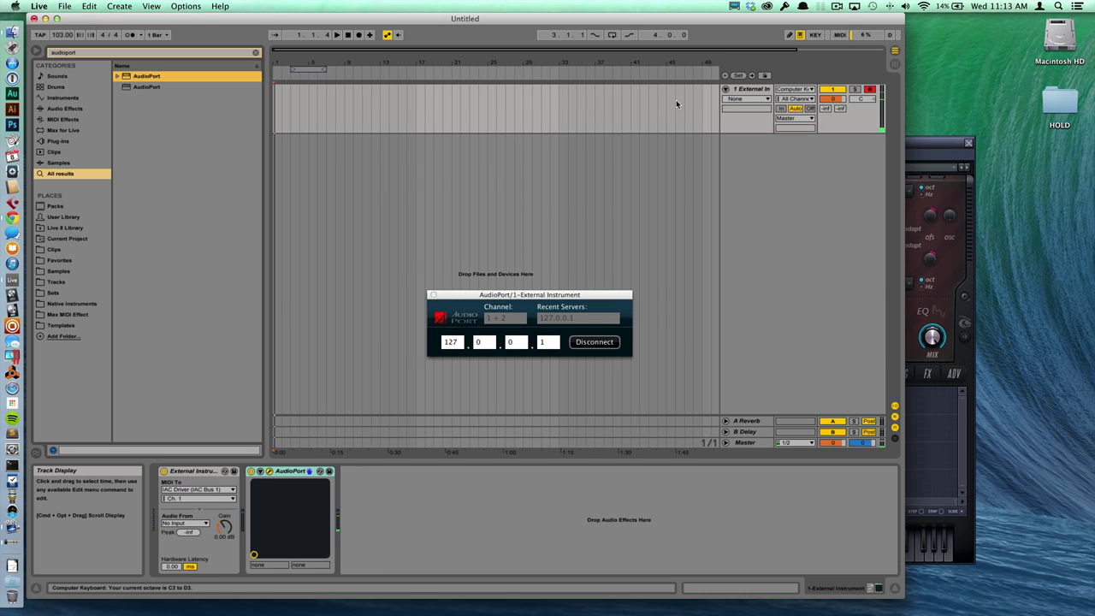
pyautogui.press('x')
# - Bring Harmor's window back to the front, reposition it, and open the Filter 1 shape list
pyautogui.click(921, 142)
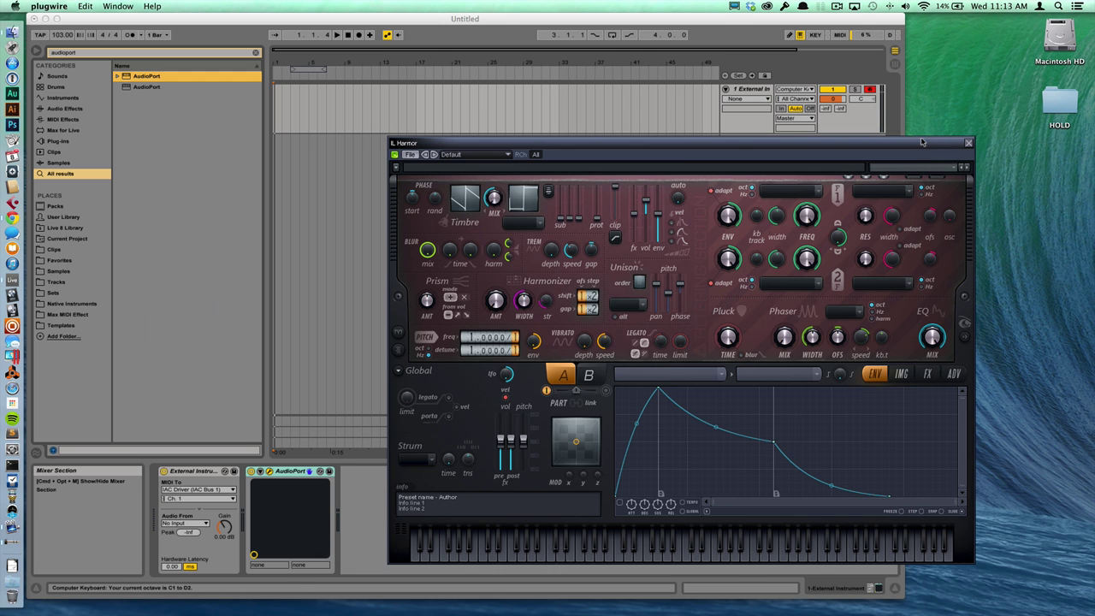
pyautogui.moveTo(922, 142); pyautogui.dragTo(892, 106)
pyautogui.click(773, 155)
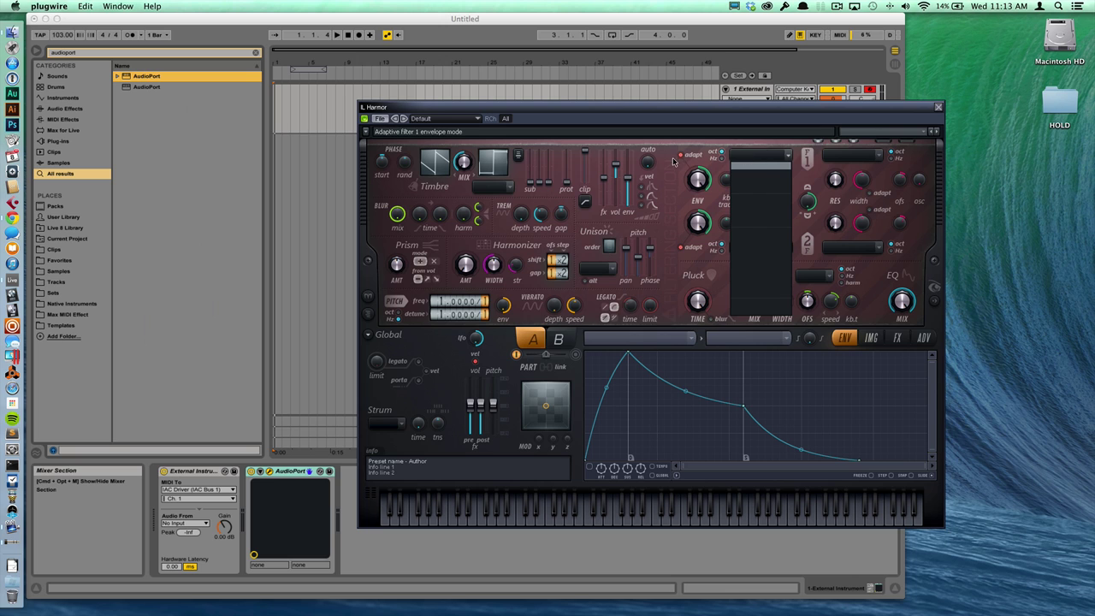
# - Close Harmor, energyXT and AudioPort Host, discarding changes and dismissing the evaluation reminder
pyautogui.click(937, 107)
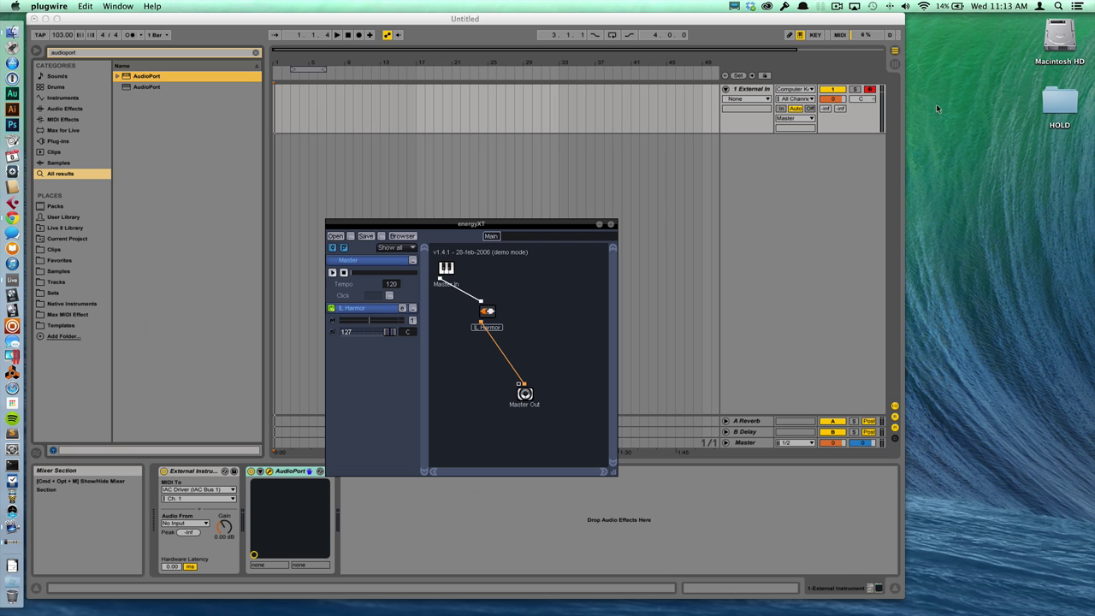
pyautogui.click(610, 224)
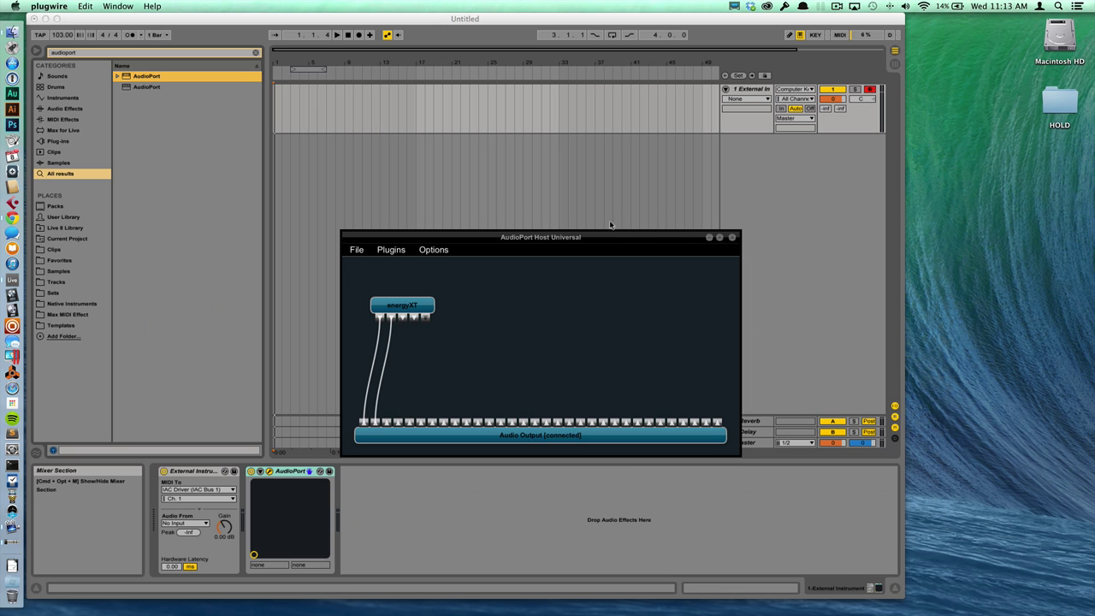
pyautogui.click(732, 238)
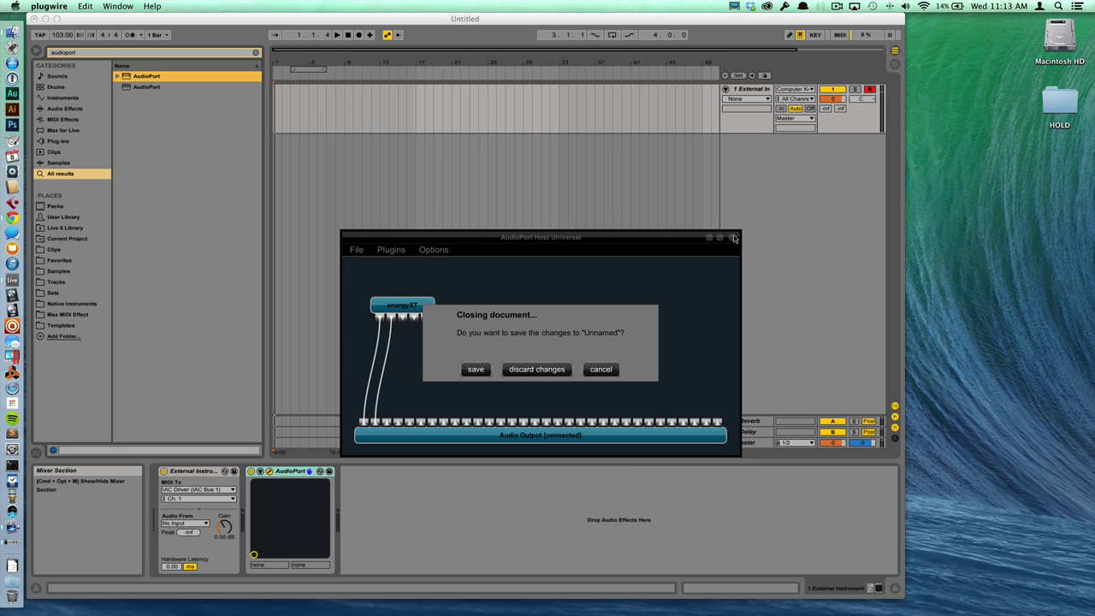
pyautogui.click(528, 370)
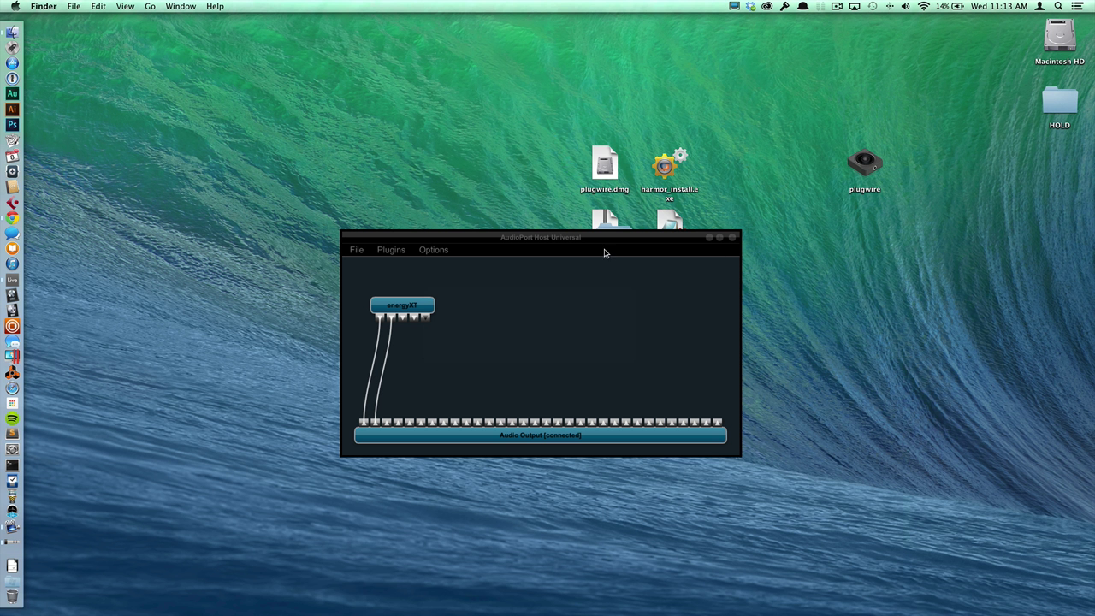
pyautogui.click(599, 239)
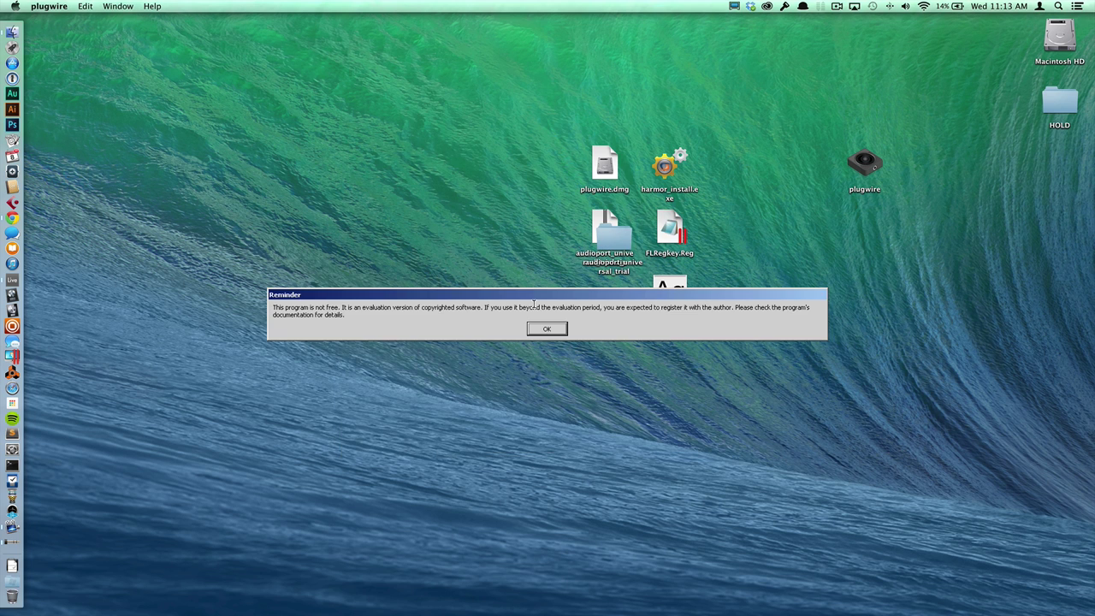
pyautogui.click(541, 325)
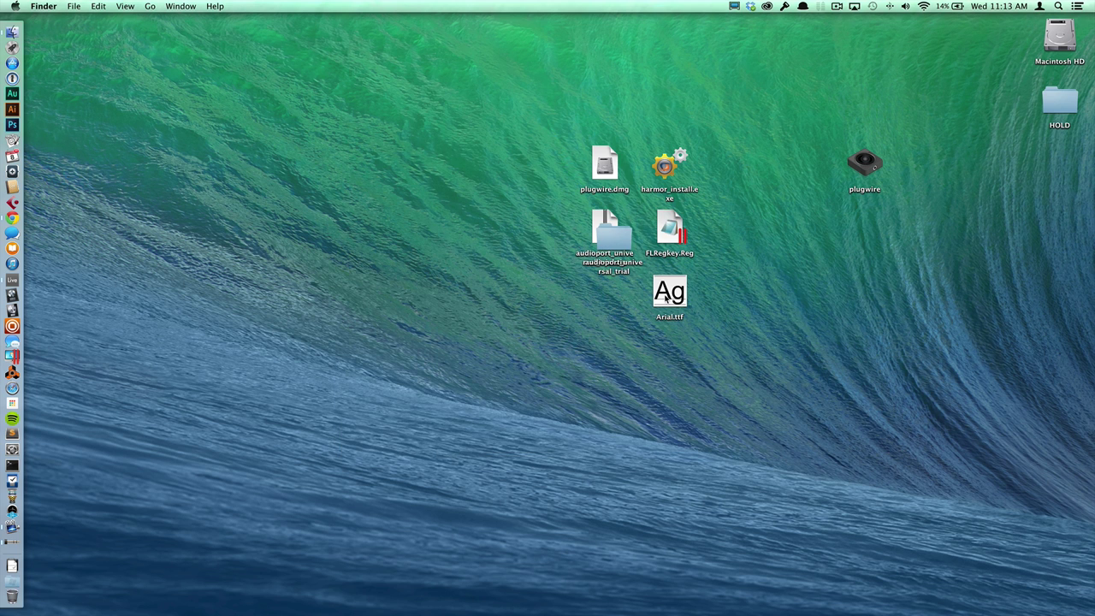
# - Rearrange Arial.ttf and the audioport folder on the desktop, then hide the browser
pyautogui.moveTo(667, 295); pyautogui.dragTo(774, 288)
pyautogui.moveTo(613, 235); pyautogui.dragTo(608, 300)
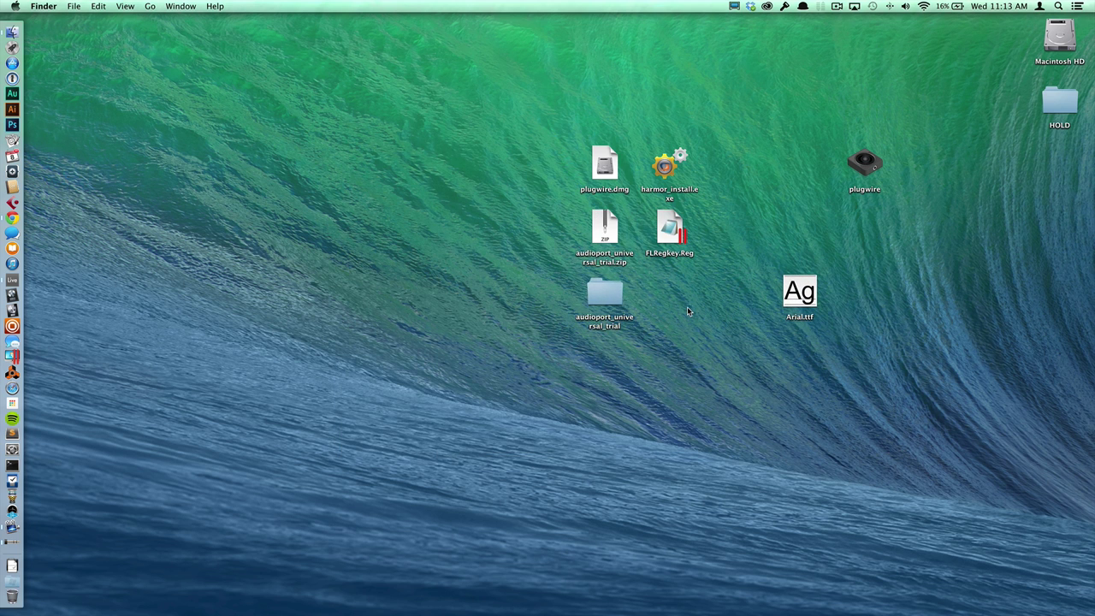
pyautogui.press('super+Tab')
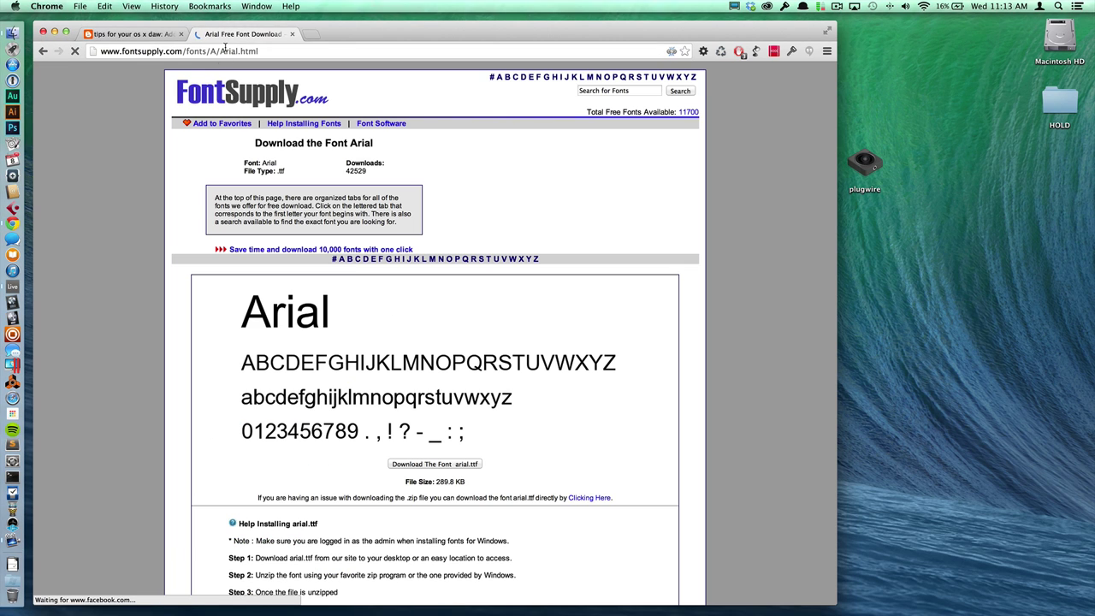
pyautogui.click(232, 50)
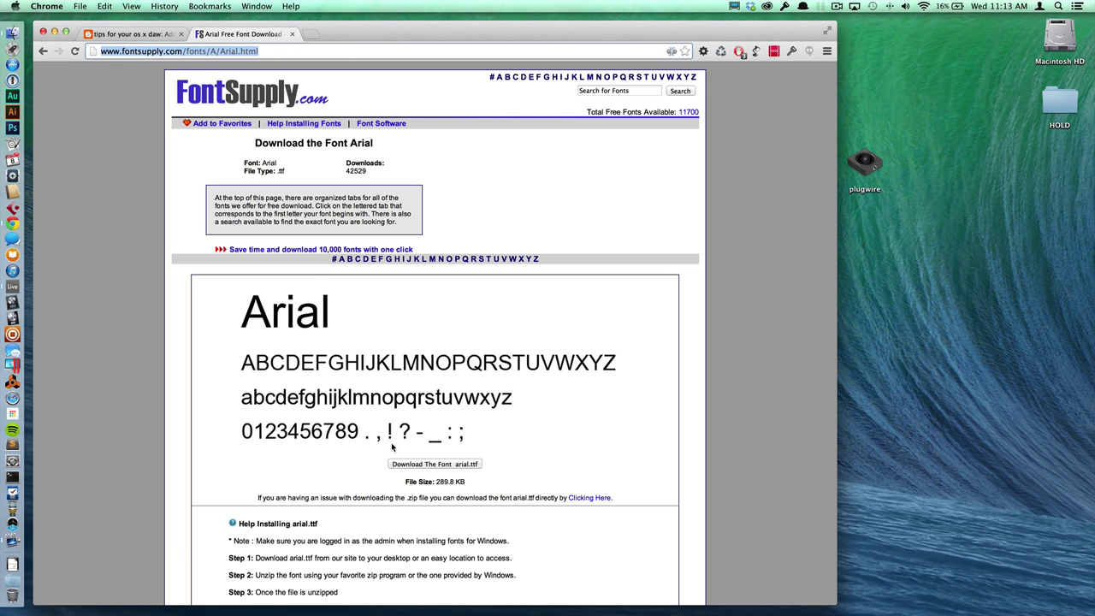
pyautogui.press('cmd+h')
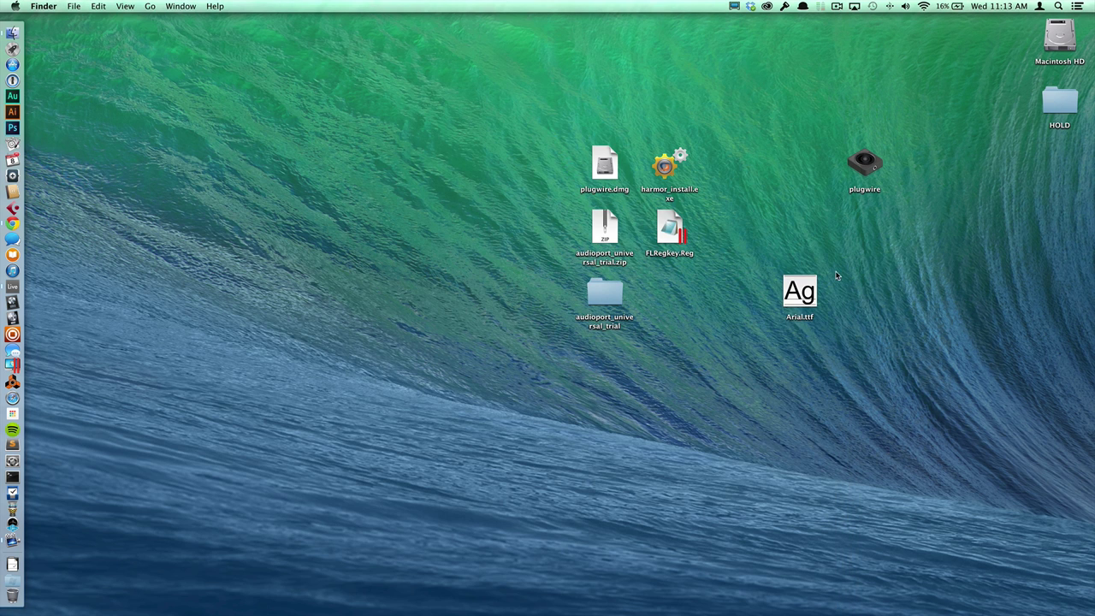
# - Reveal the plugwire app's folder in Finder and position its window
pyautogui.hotkey('alt', 'space')
pyautogui.write('plug')
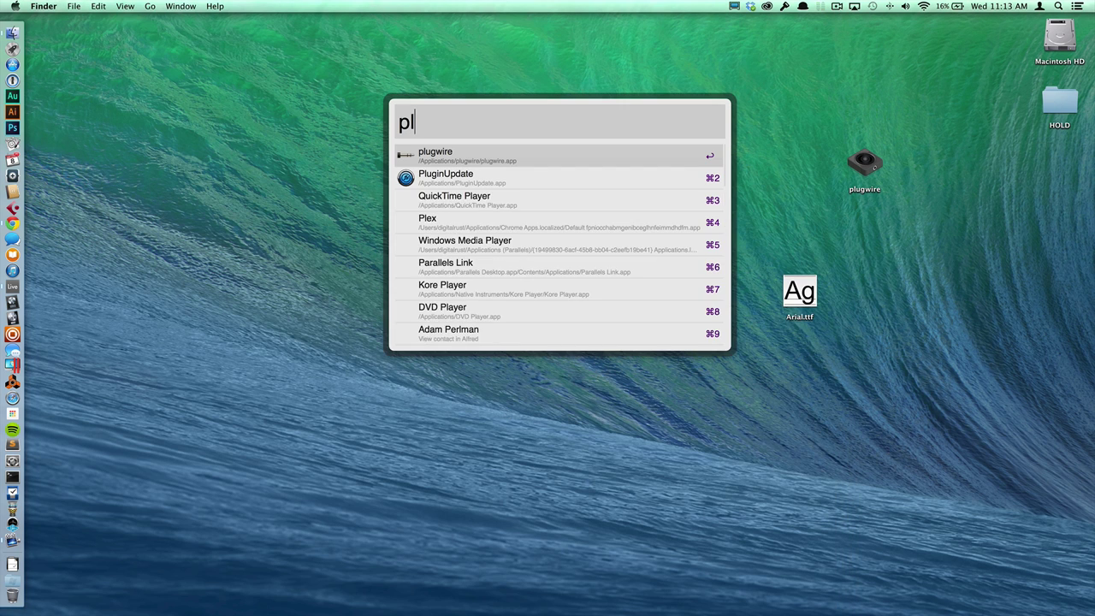
pyautogui.press('Right')
pyautogui.press('Down')
pyautogui.press('Down')
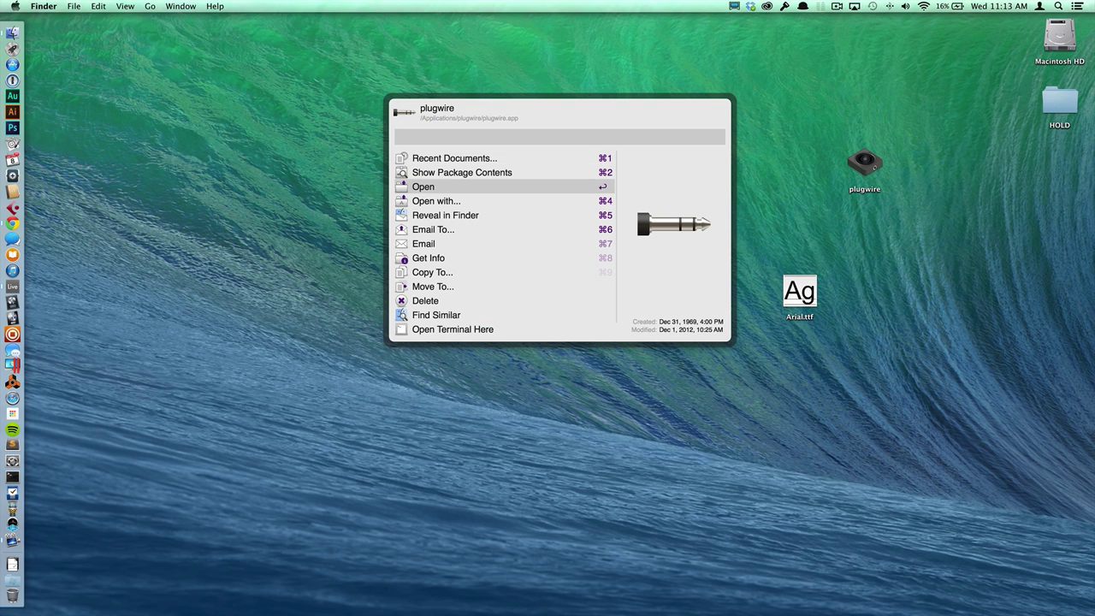
pyautogui.press('Down')
pyautogui.press('Down')
pyautogui.press('Return')
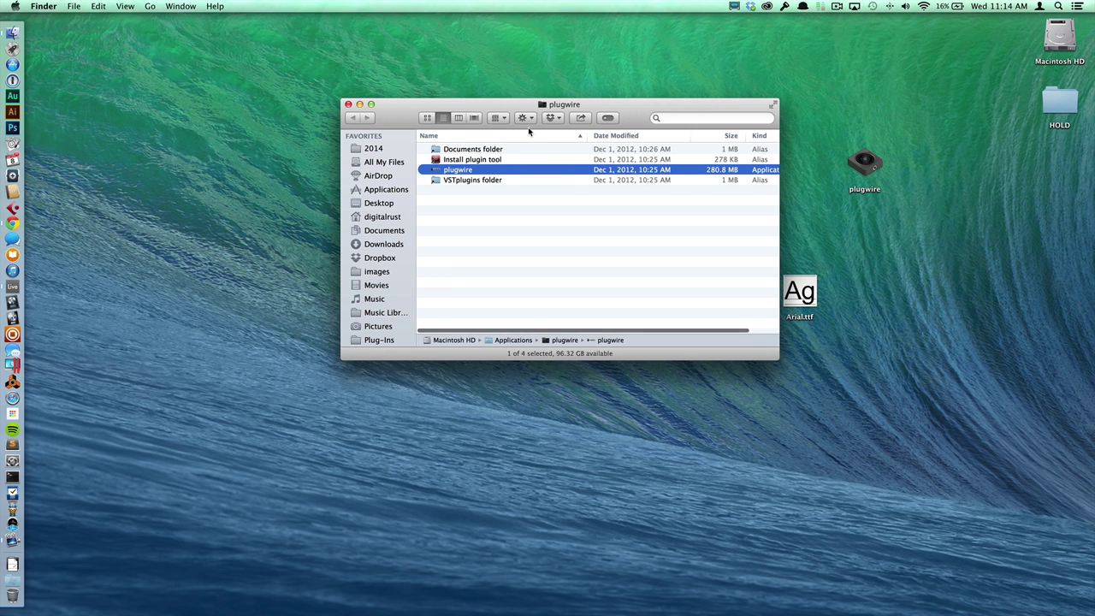
pyautogui.moveTo(525, 106); pyautogui.dragTo(278, 216)
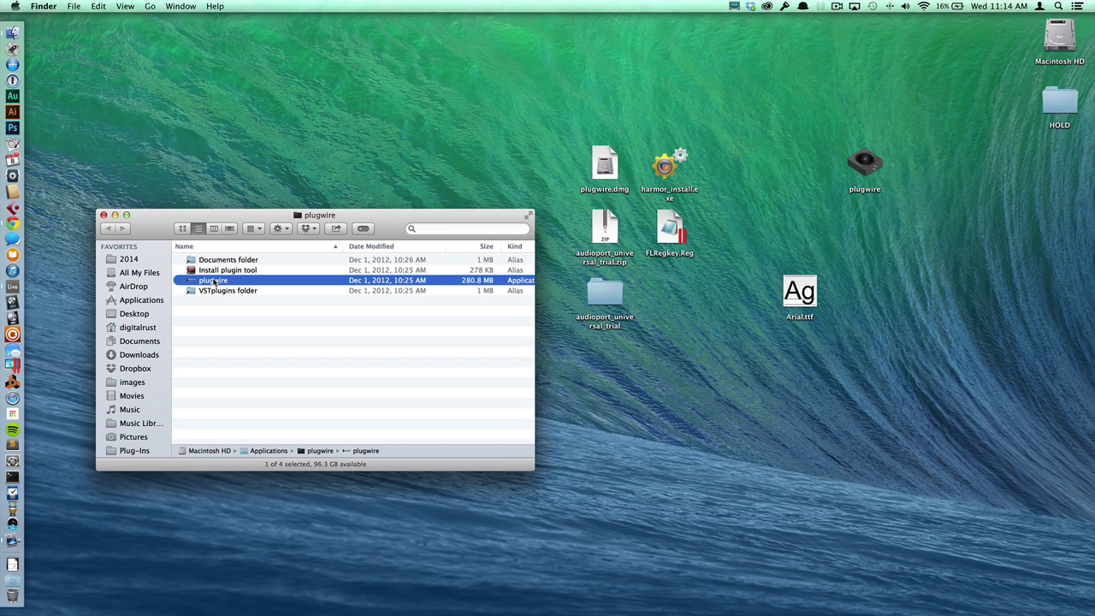
pyautogui.rightClick(214, 282)
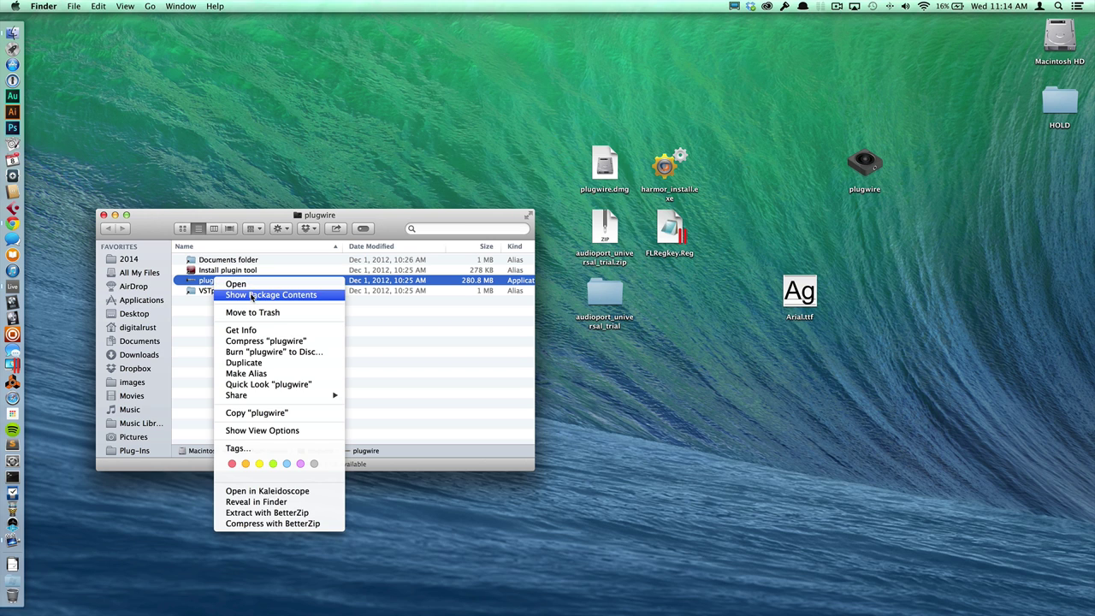
pyautogui.click(195, 351)
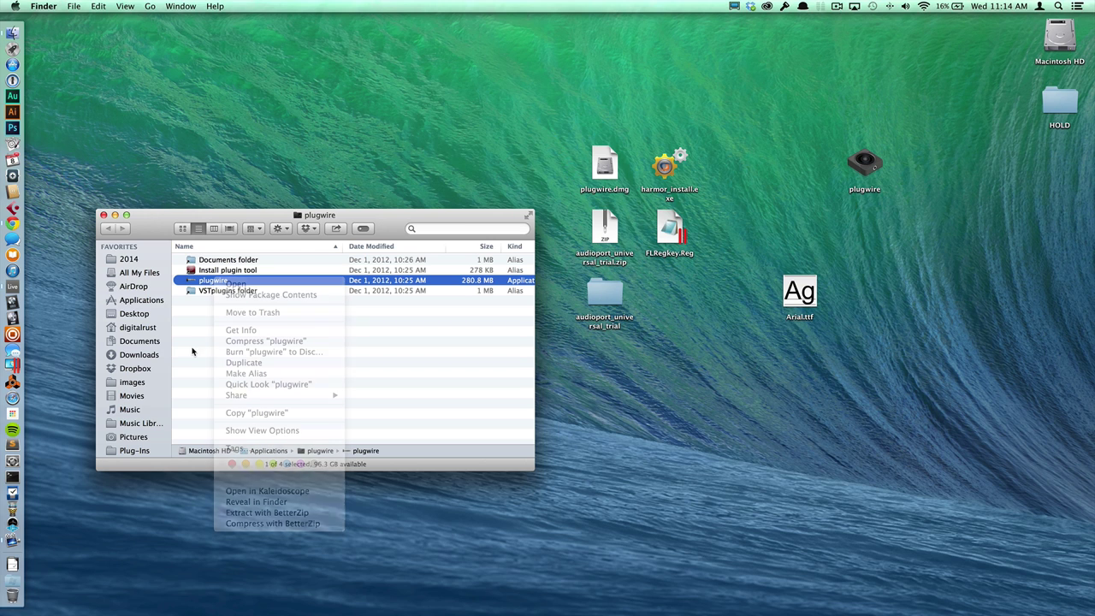
# - Copy Arial.ttf into drive_c/windows/Fonts via the Documents alias, then close the window
pyautogui.doubleClick(237, 262)
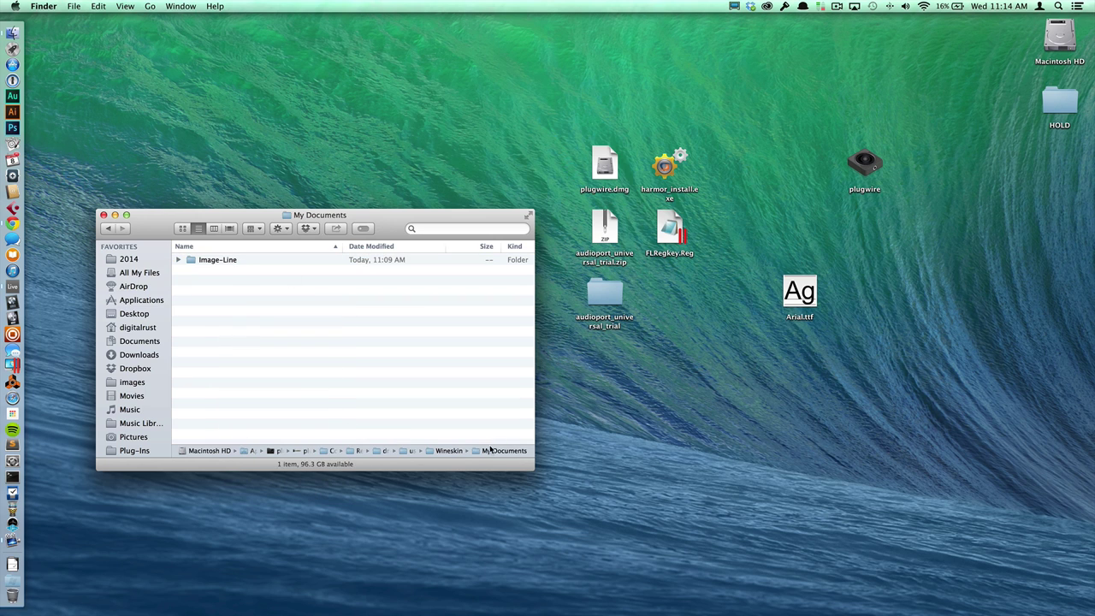
pyautogui.moveTo(531, 461); pyautogui.dragTo(680, 464)
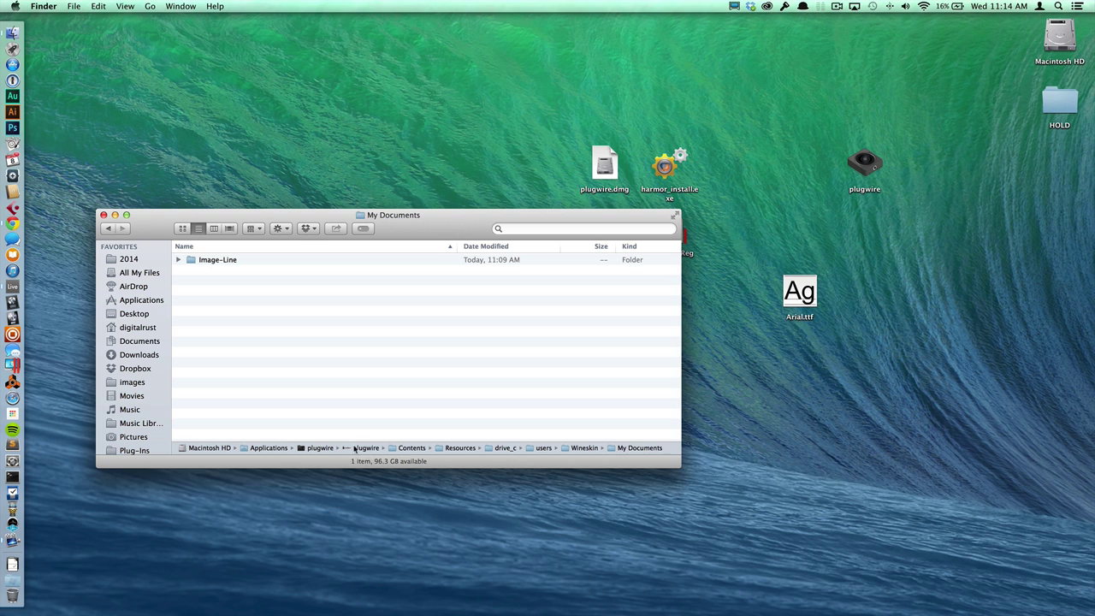
pyautogui.doubleClick(505, 448)
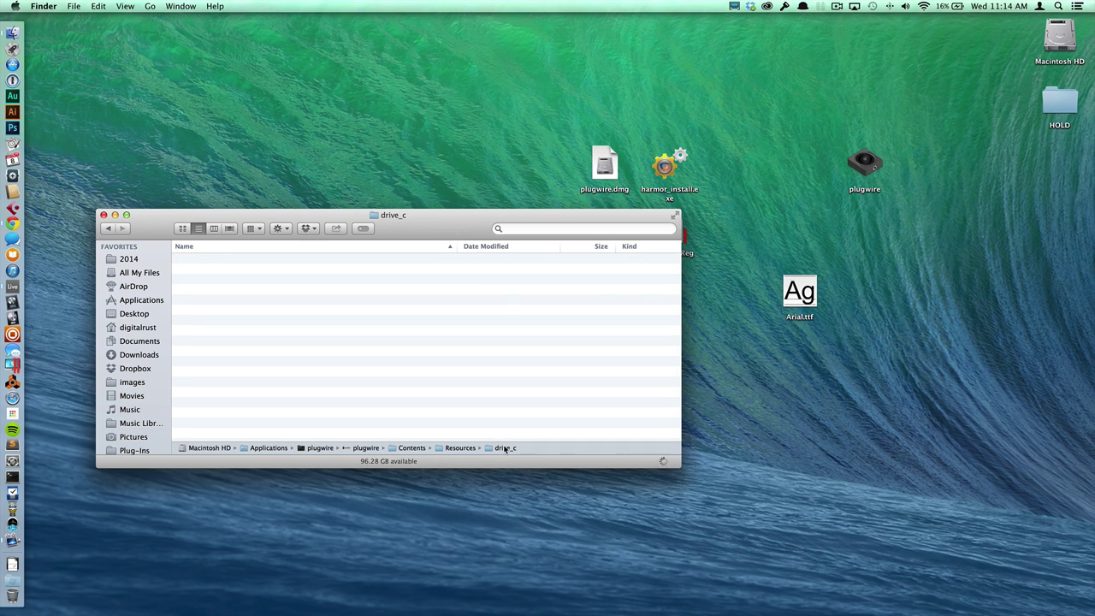
pyautogui.doubleClick(220, 291)
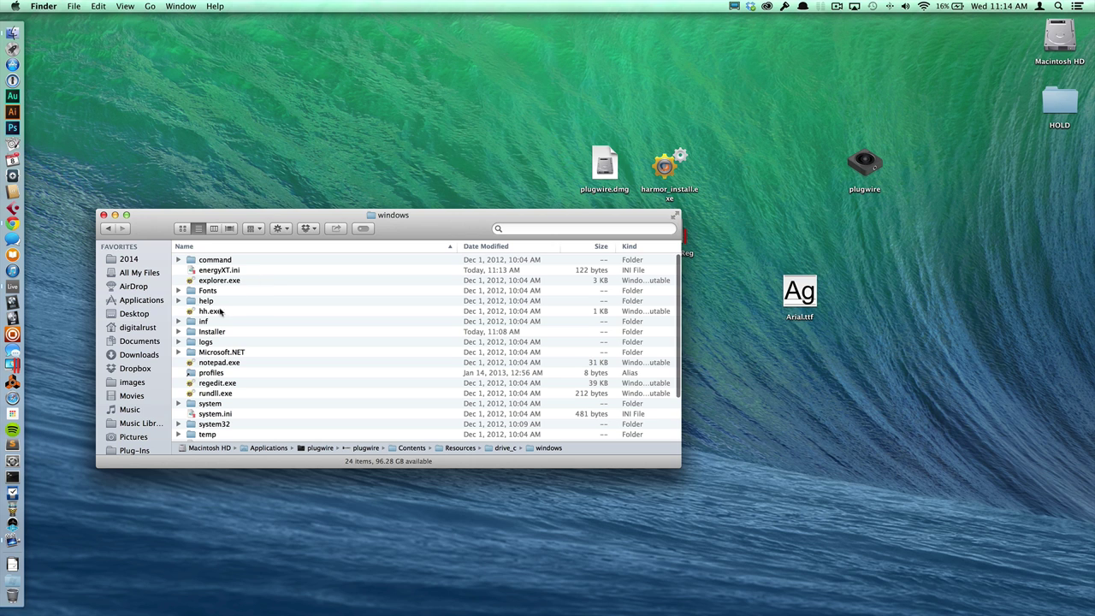
pyautogui.doubleClick(208, 291)
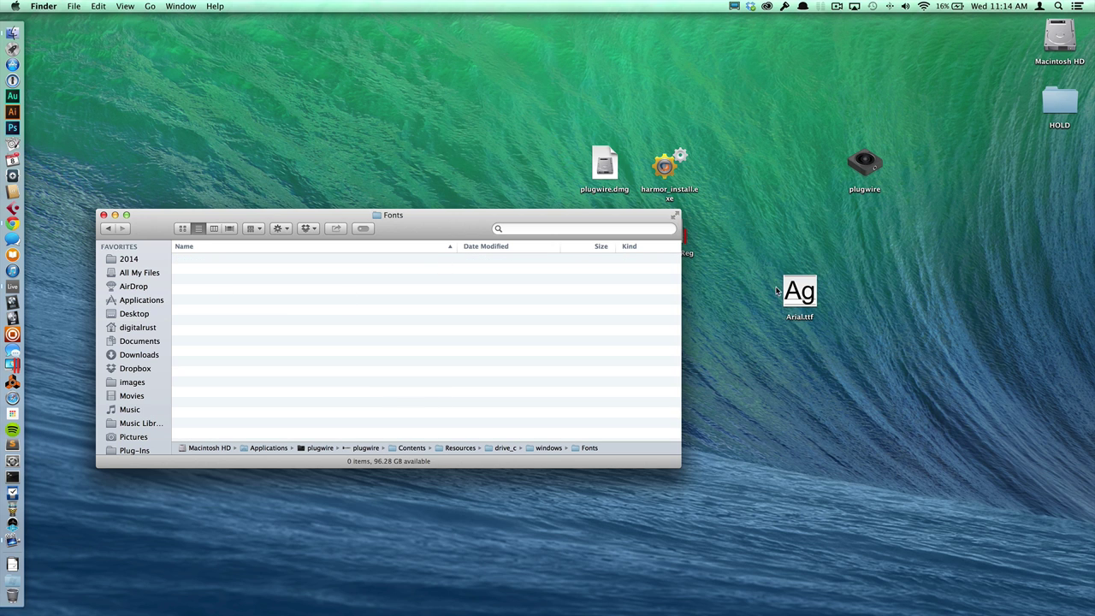
pyautogui.moveTo(777, 291); pyautogui.dragTo(489, 299)
pyautogui.press('super+w')
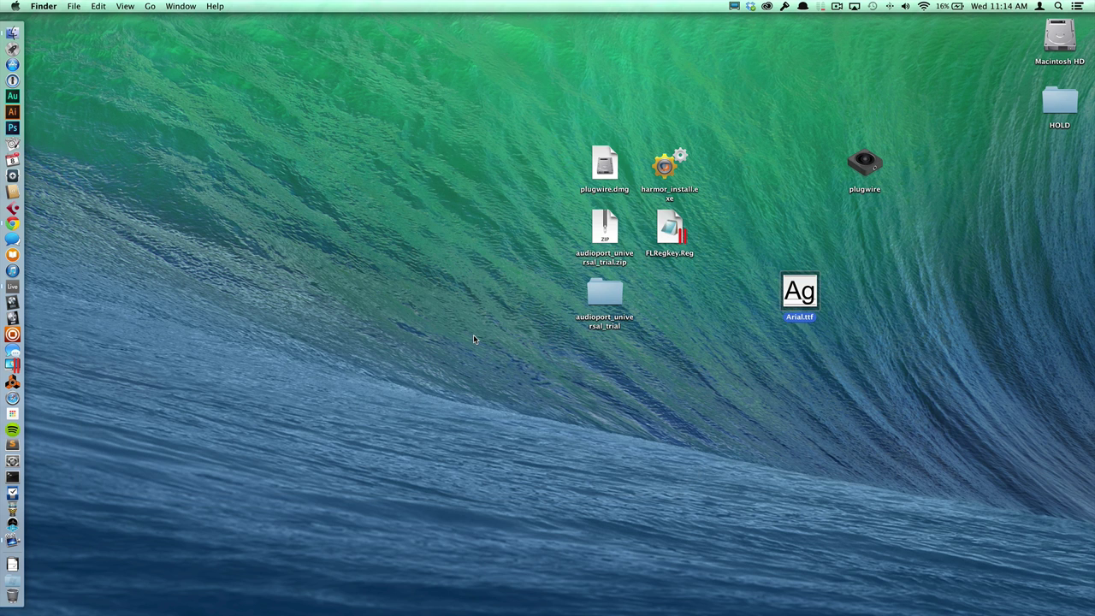
# - Launch plugwire and dismiss the trial notice
pyautogui.hotkey('alt', 'space')
pyautogui.write('plug')
pyautogui.press('Return')
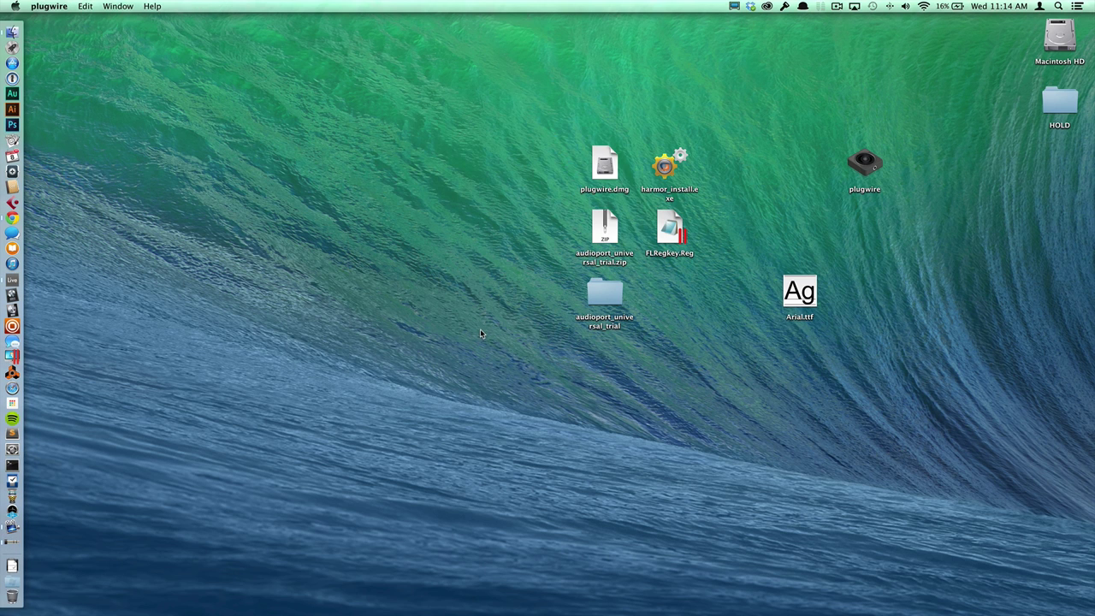
pyautogui.click(548, 330)
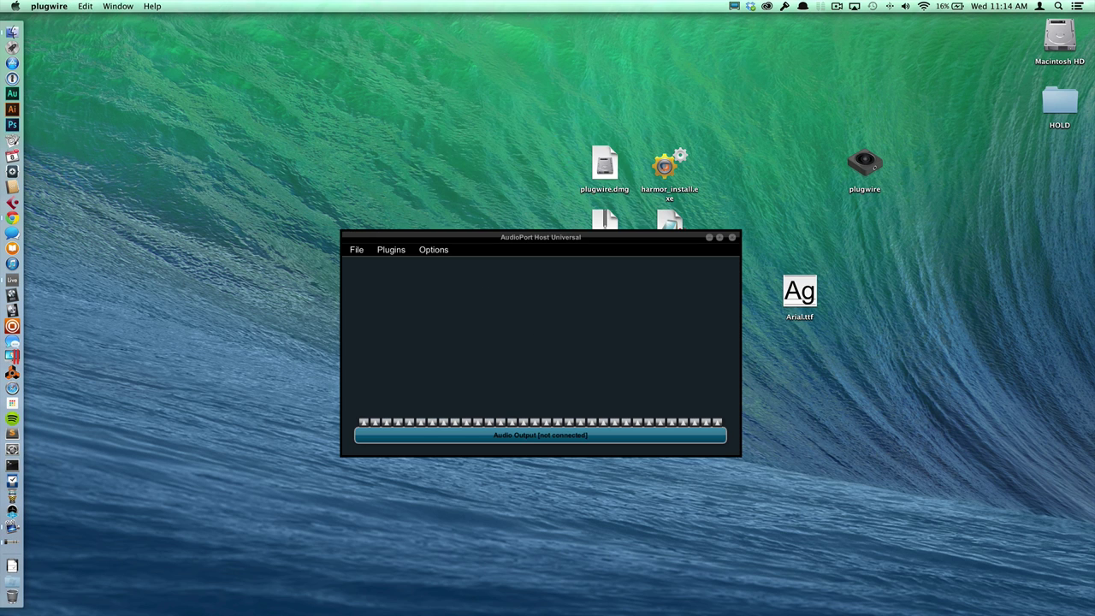
# - Try loading a plugin from the energy submenu, acknowledge the connection error, and return to Live
pyautogui.rightClick(488, 289)
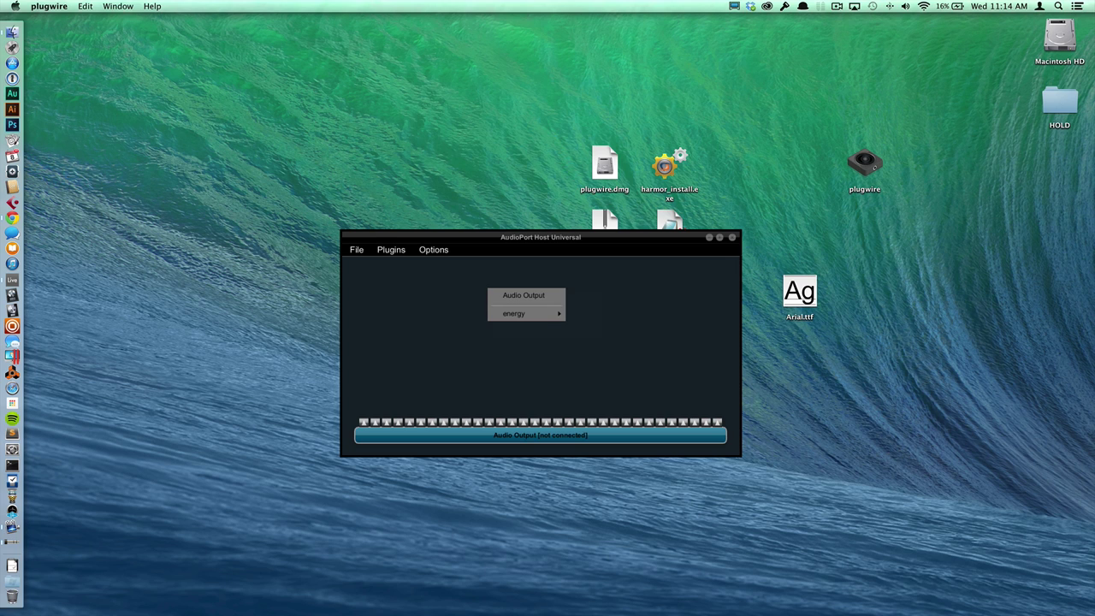
pyautogui.press('Escape')
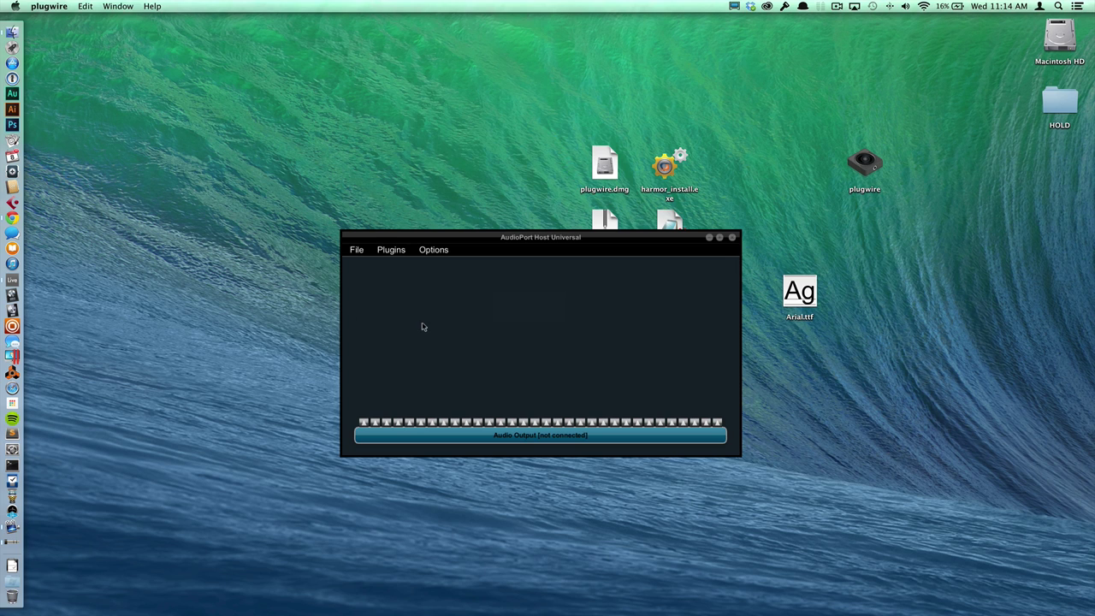
pyautogui.rightClick(425, 293)
pyautogui.moveTo(471, 321)
pyautogui.click(513, 321)
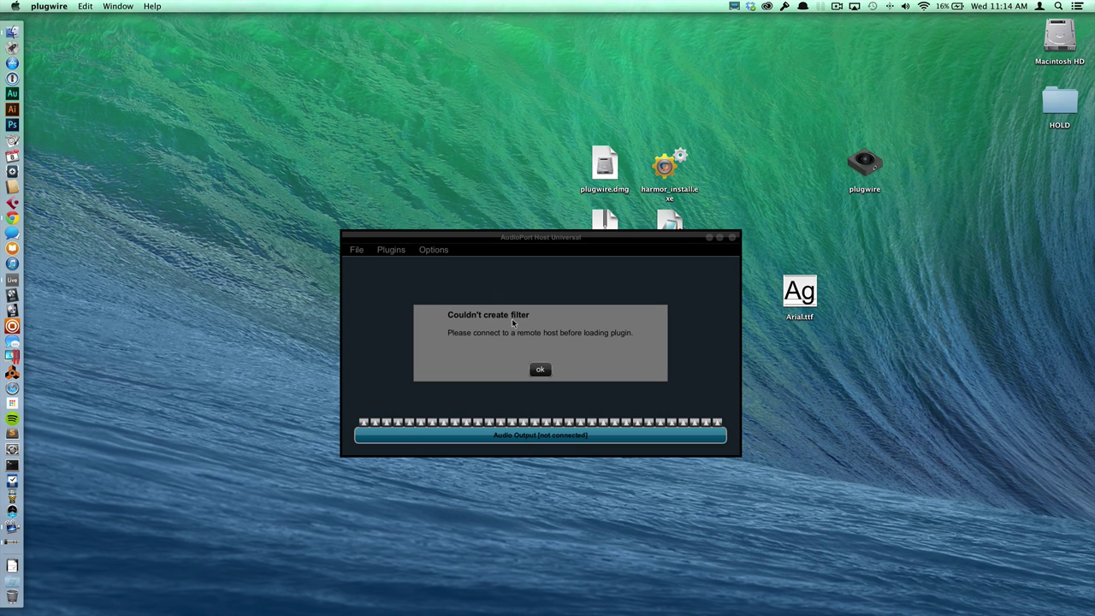
pyautogui.click(544, 364)
pyautogui.press('super+Tab')
pyautogui.press('super+Tab')
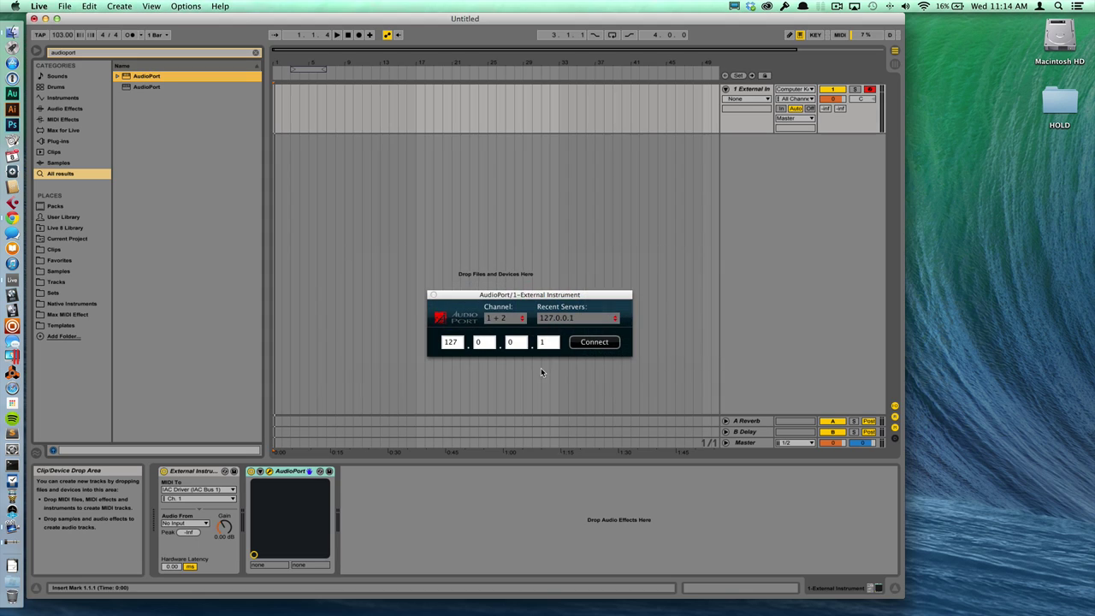
# - Connect AudioPort, add energyXT with IAC Bus 1 MIDI, and wire its outputs to Audio Output 1–2
pyautogui.click(595, 342)
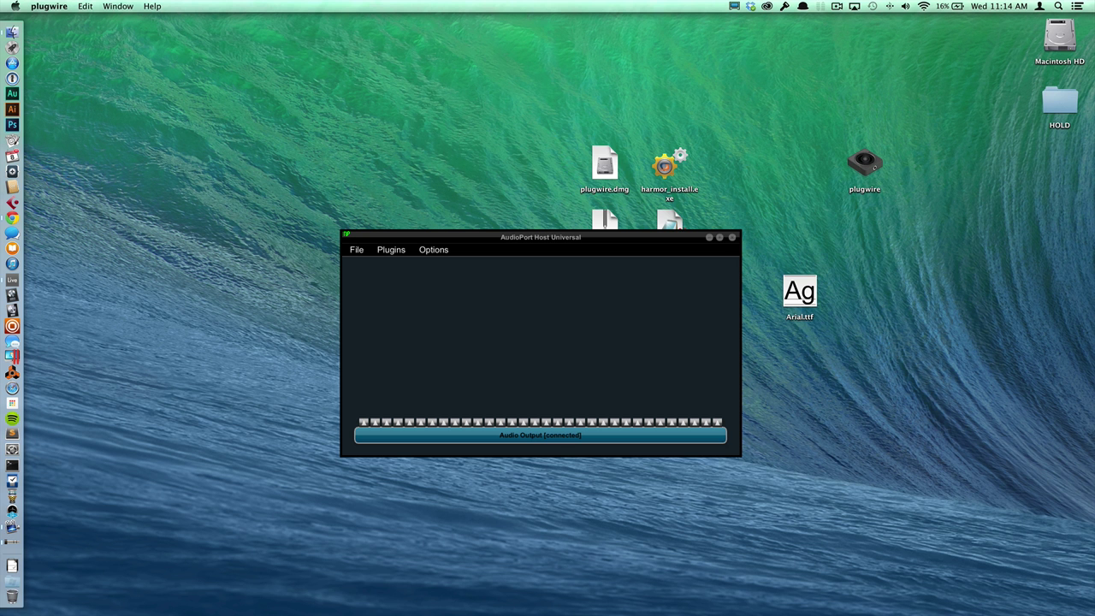
pyautogui.click(540, 337)
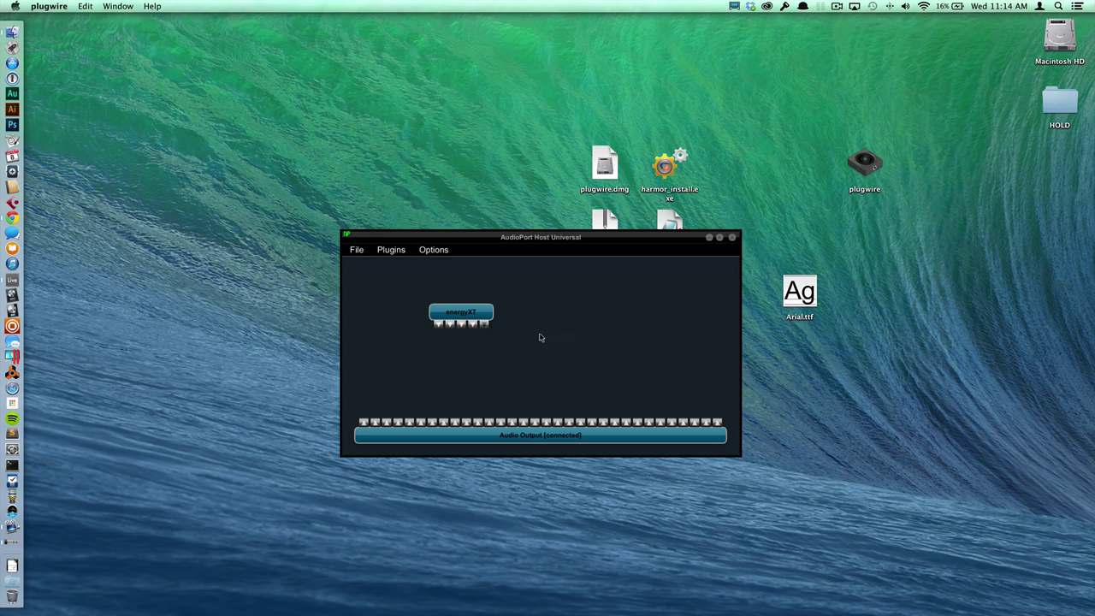
pyautogui.rightClick(454, 313)
pyautogui.moveTo(503, 342)
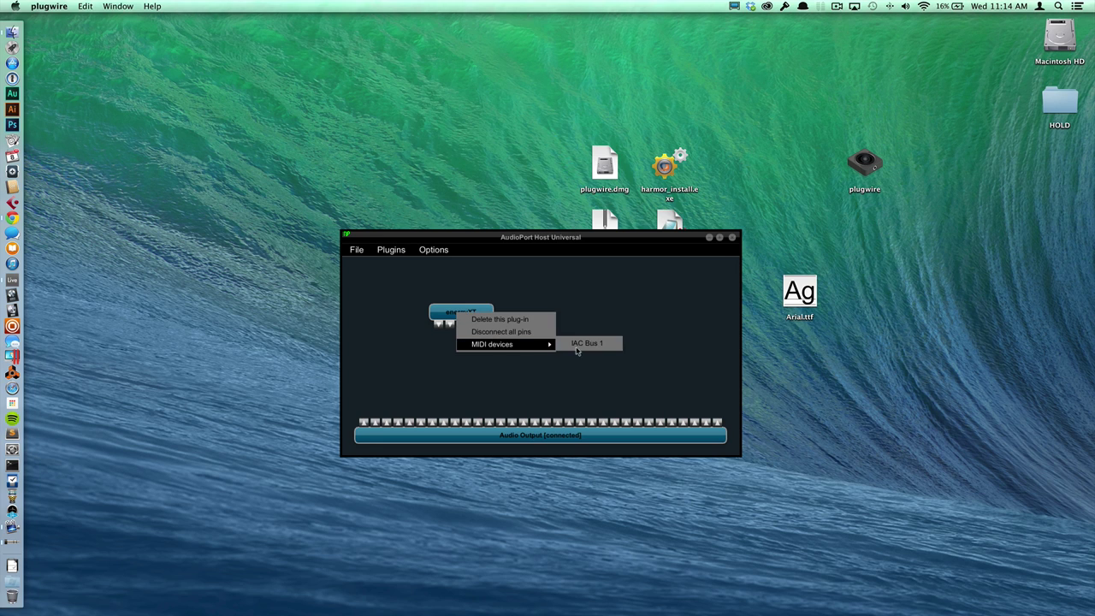
pyautogui.click(581, 345)
pyautogui.moveTo(439, 325); pyautogui.dragTo(363, 421)
pyautogui.moveTo(450, 324); pyautogui.dragTo(374, 422)
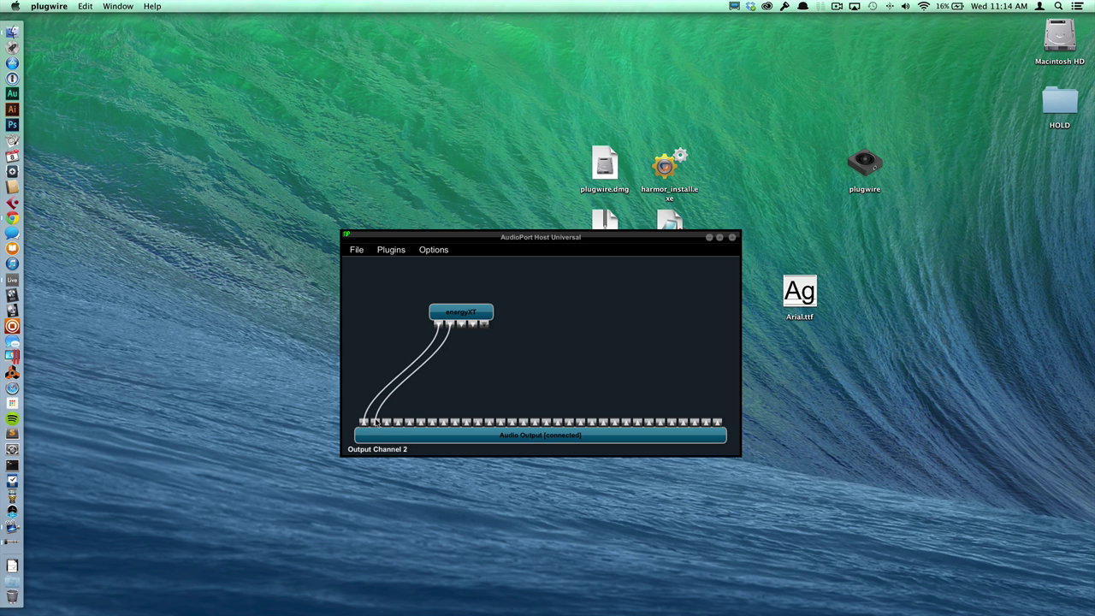
# - Open the energyXT editor and insert IL Harmor between Master In and Master Out
pyautogui.doubleClick(470, 313)
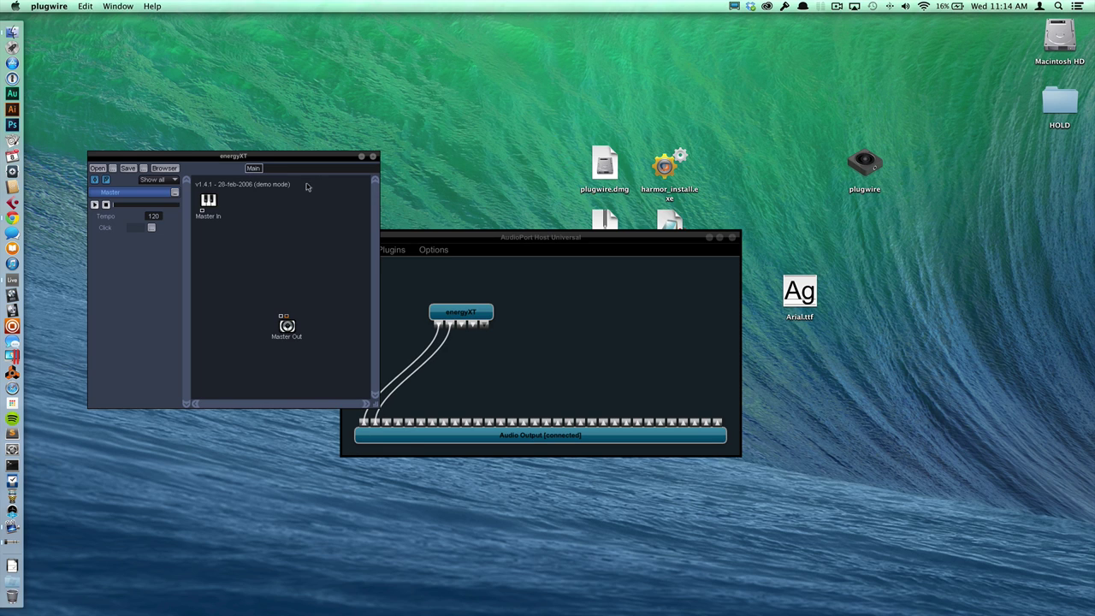
pyautogui.rightClick(273, 247)
pyautogui.moveTo(307, 262)
pyautogui.click(369, 270)
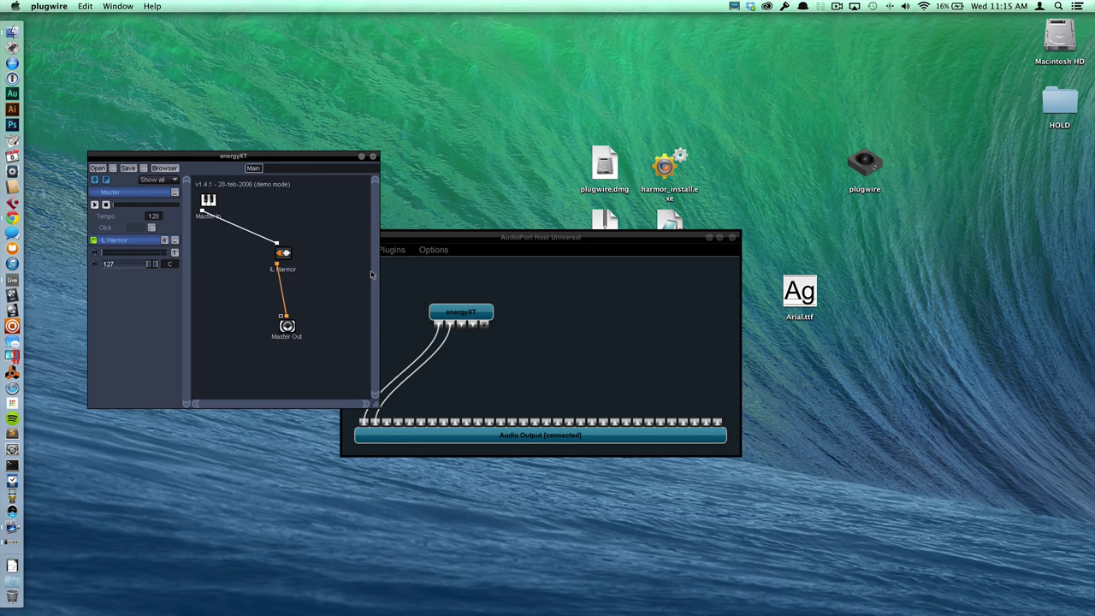
# - Open the Harmor synth window, check the Filter 1 shape list, and reposition the window
pyautogui.doubleClick(287, 256)
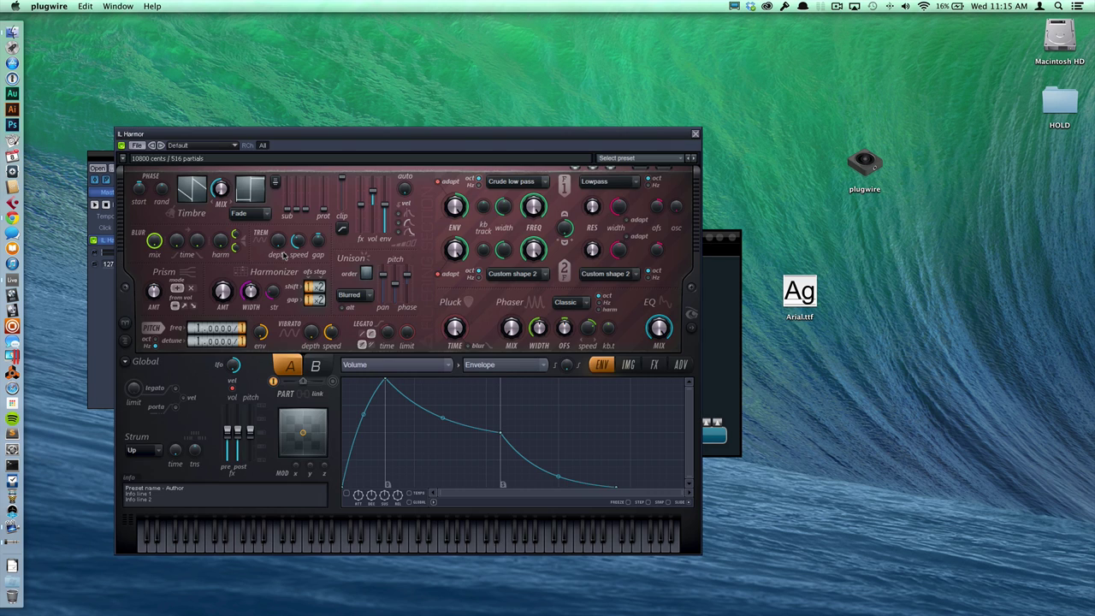
pyautogui.click(514, 182)
pyautogui.click(532, 171)
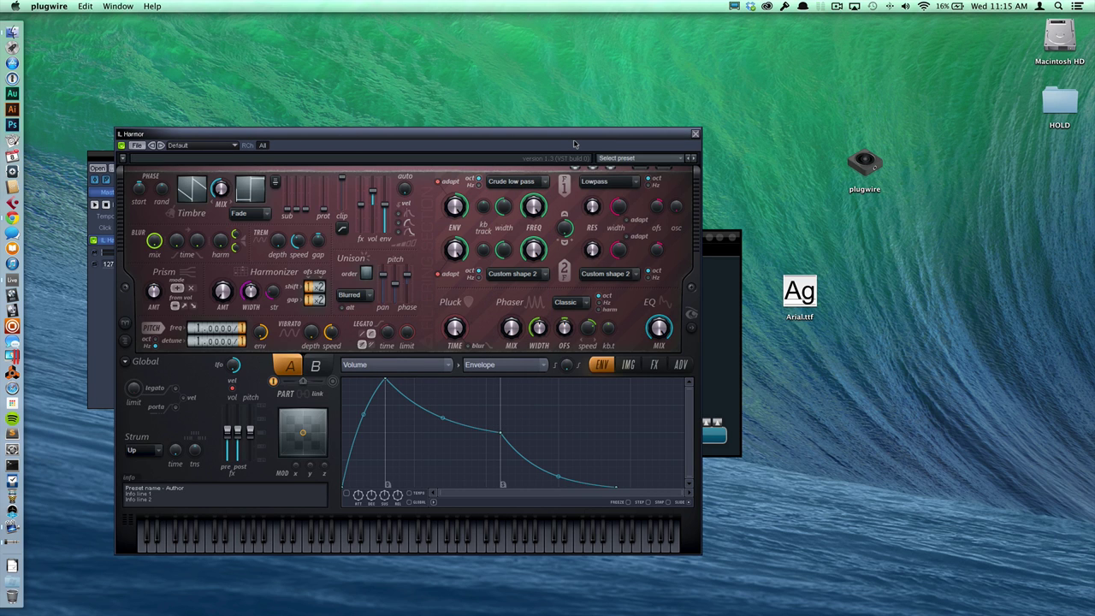
pyautogui.moveTo(570, 135); pyautogui.dragTo(637, 100)
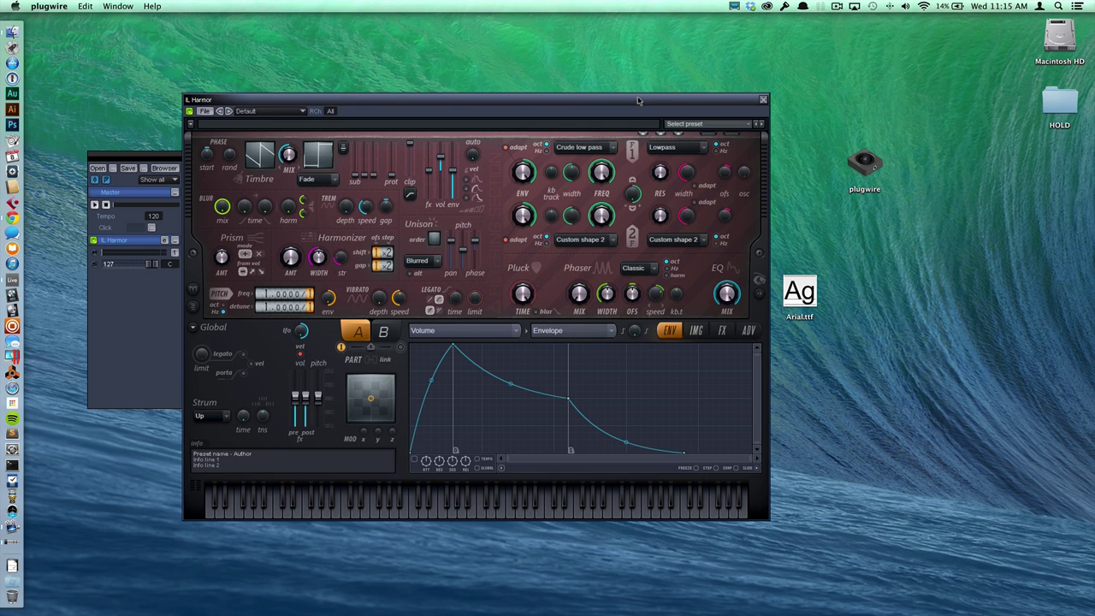
# - Create a one-bar MIDI clip in bar 5 holding a long F0 note
pyautogui.press('super+Tab')
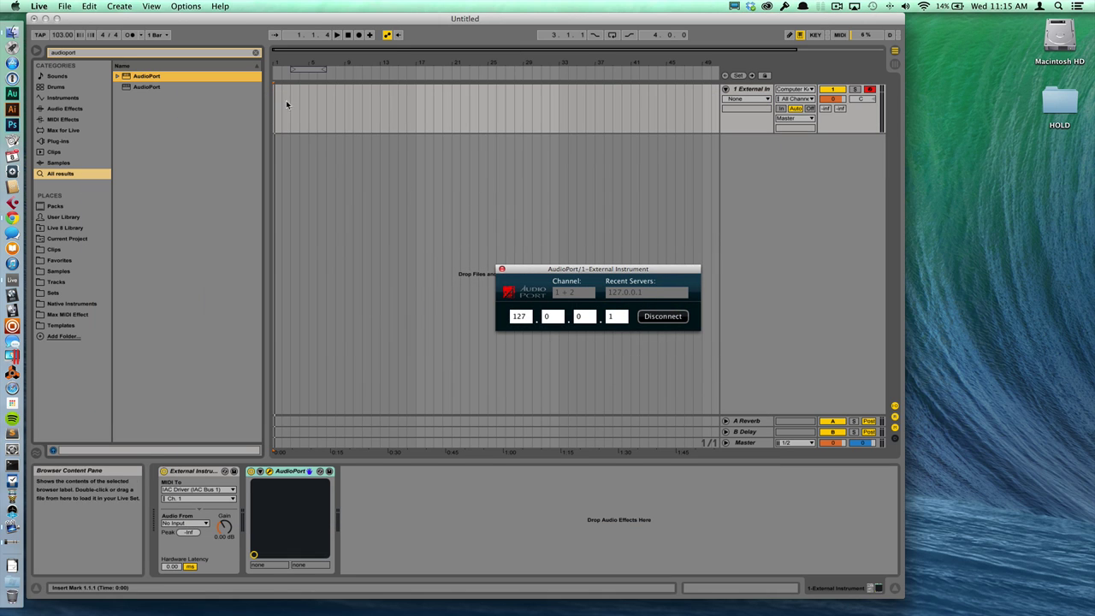
pyautogui.moveTo(307, 90); pyautogui.dragTo(317, 90)
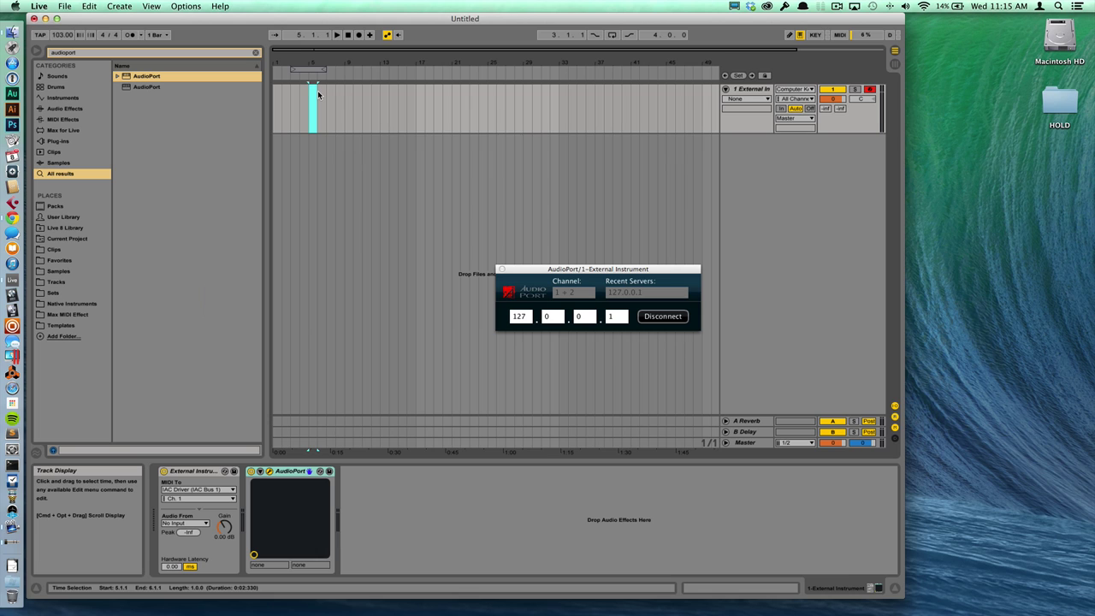
pyautogui.press('super+shift+m')
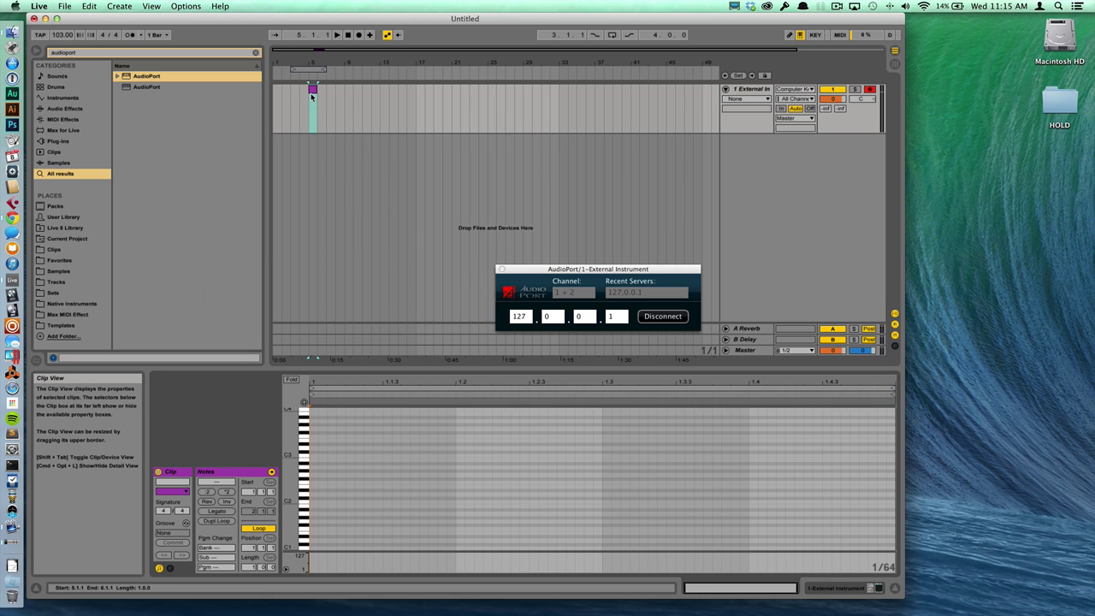
pyautogui.click(313, 437)
pyautogui.hotkey('shift', 'Down')
pyautogui.hotkey('shift', 'Down')
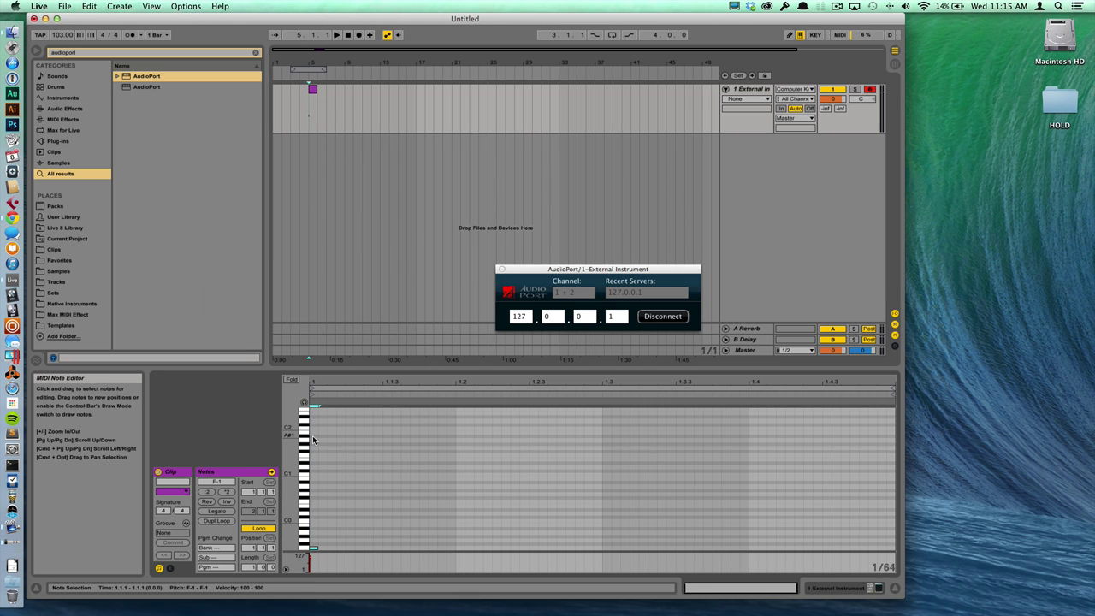
pyautogui.hotkey('shift', 'Right')
pyautogui.hotkey('shift', 'Right')
pyautogui.hotkey('shift', 'Right')
pyautogui.hotkey('shift', 'Right')
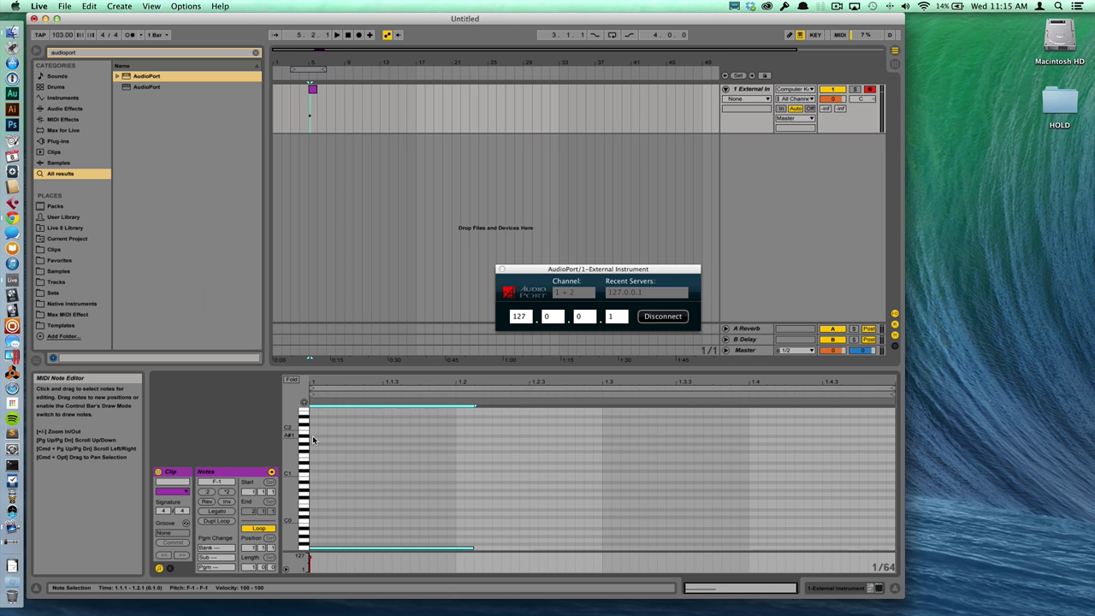
pyautogui.press('f')
pyautogui.hotkey('shift', 'Right')
pyautogui.hotkey('shift', 'Right')
pyautogui.hotkey('shift', 'Right')
pyautogui.hotkey('shift', 'Right')
pyautogui.hotkey('shift', 'Right')
pyautogui.hotkey('shift', 'Right')
pyautogui.hotkey('shift', 'Right')
pyautogui.hotkey('shift', 'Right')
pyautogui.hotkey('shift', 'Right')
pyautogui.hotkey('shift', 'Right')
pyautogui.hotkey('shift', 'Right')
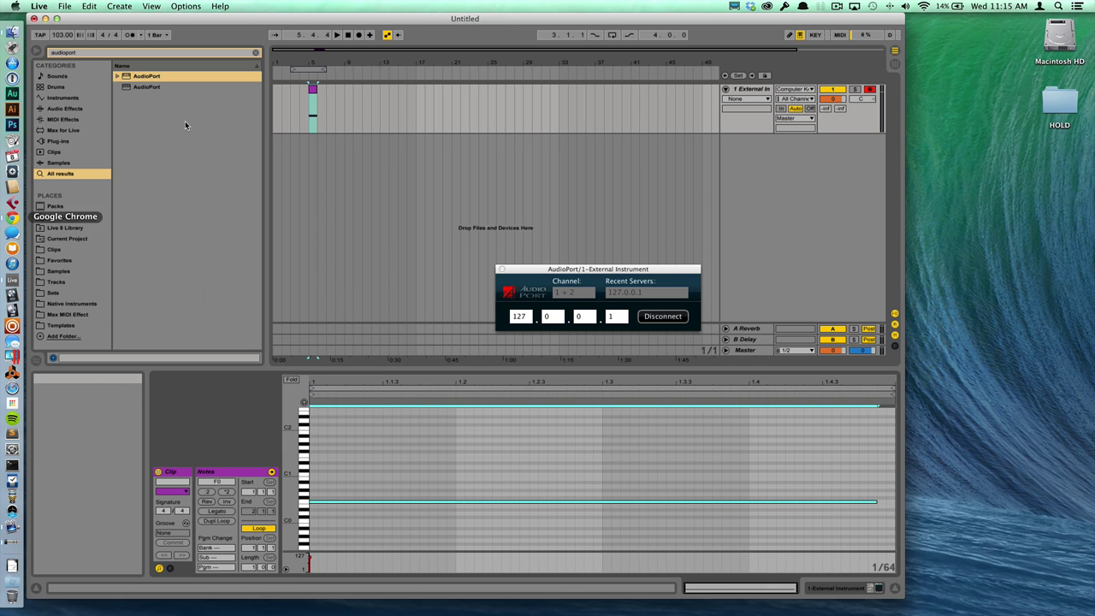
# - Select the new MIDI clip, then select the old browser search query for replacing
pyautogui.click(322, 162)
pyautogui.click(314, 91)
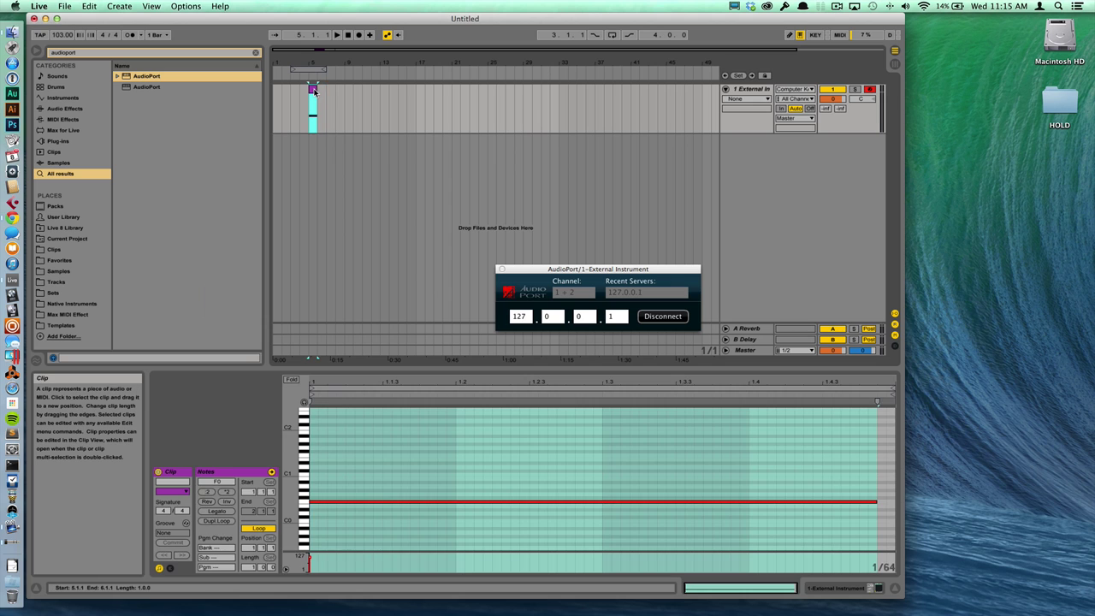
pyautogui.press('super+Tab')
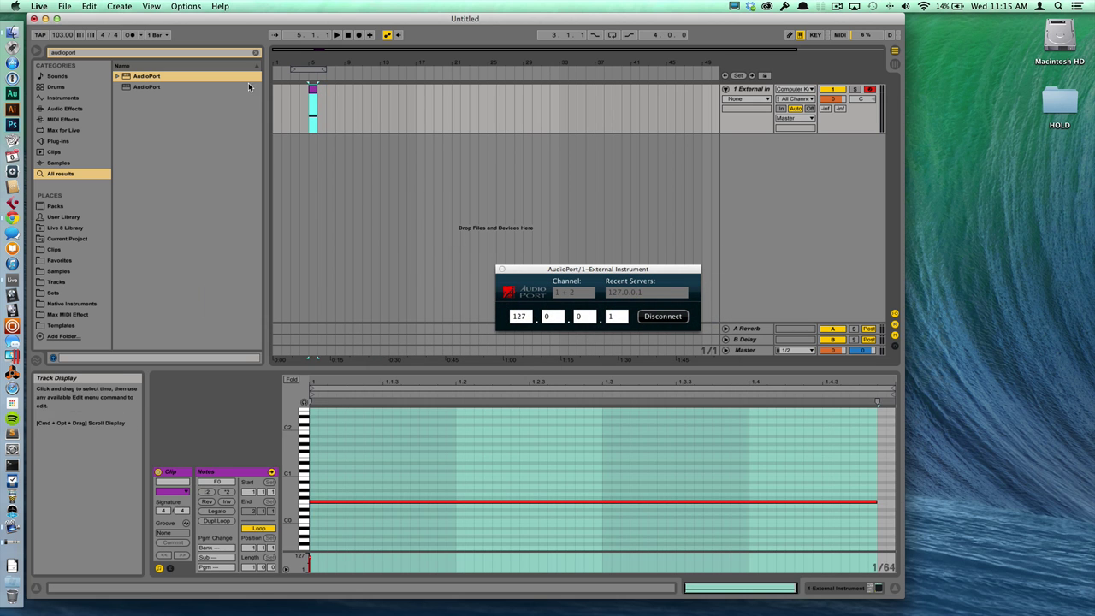
pyautogui.click(213, 54)
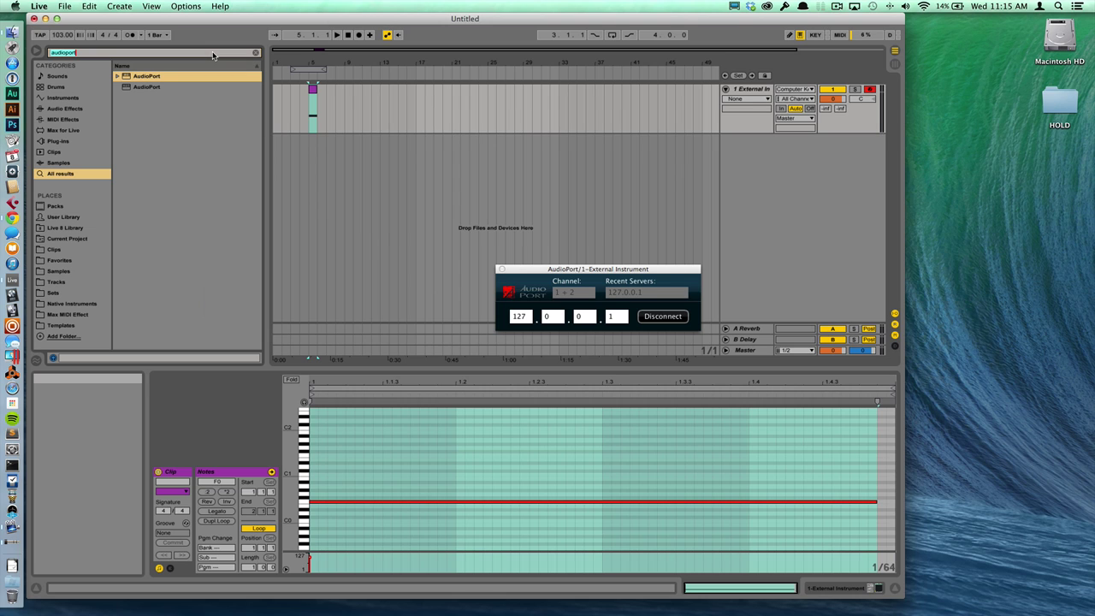
# - Search 'controlcha' and load ControlChange8 onto the External Instrument track
pyautogui.write('controlcha')
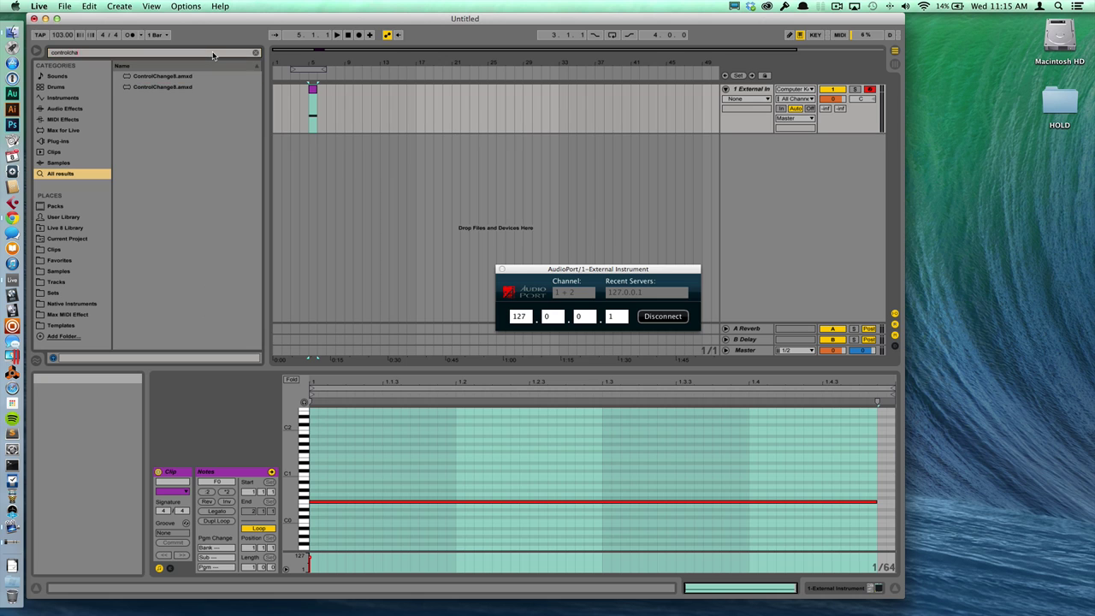
pyautogui.press('Down')
pyautogui.press('Return')
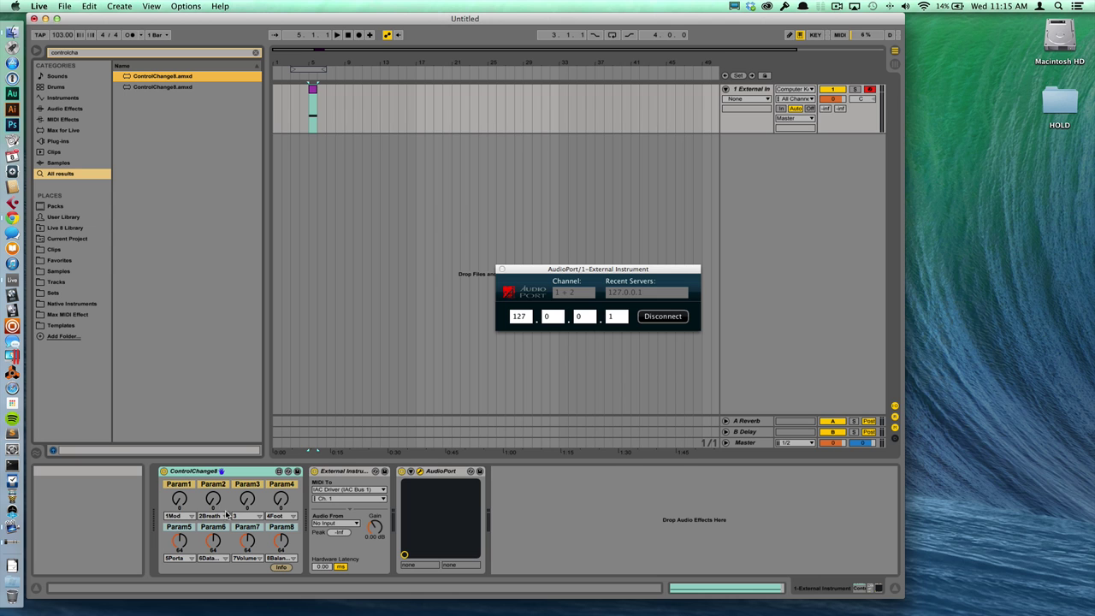
# - Show ControlChange8's Param1 automation in its own new lane
pyautogui.click(180, 517)
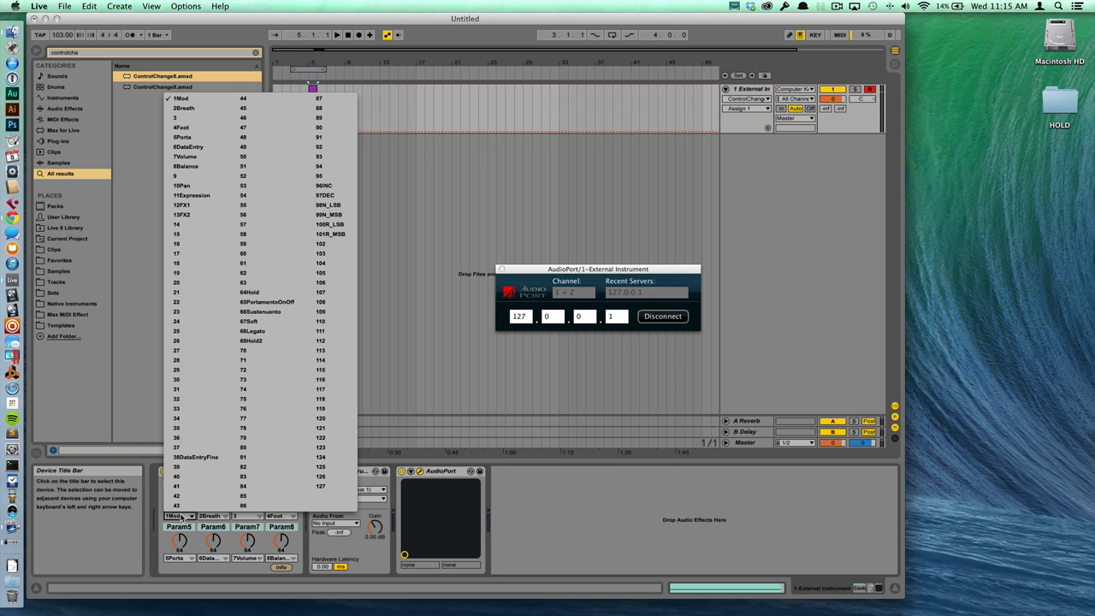
pyautogui.click(148, 227)
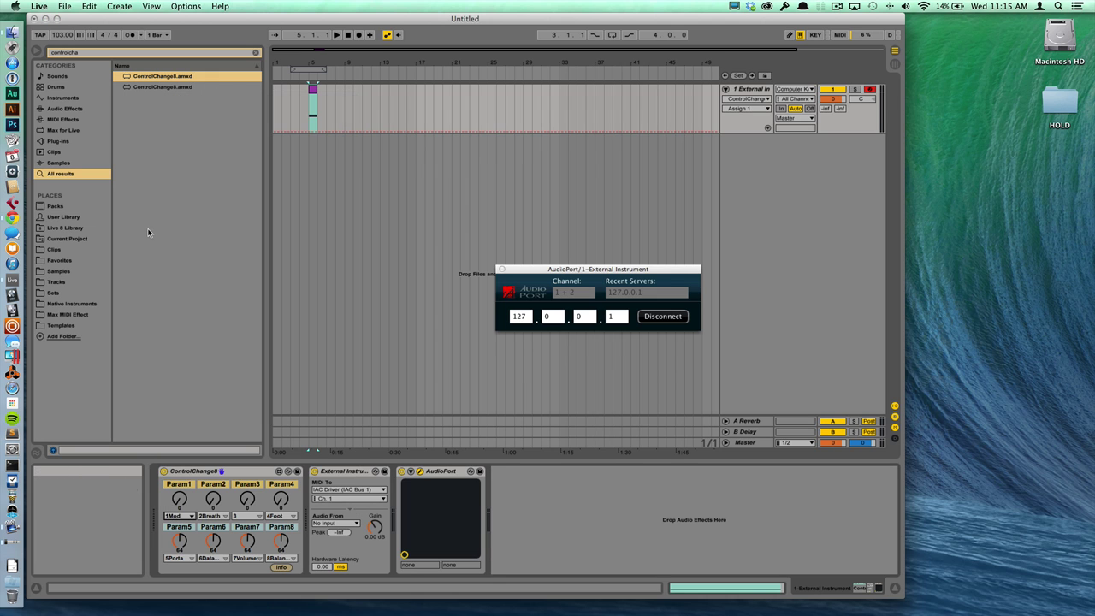
pyautogui.rightClick(179, 498)
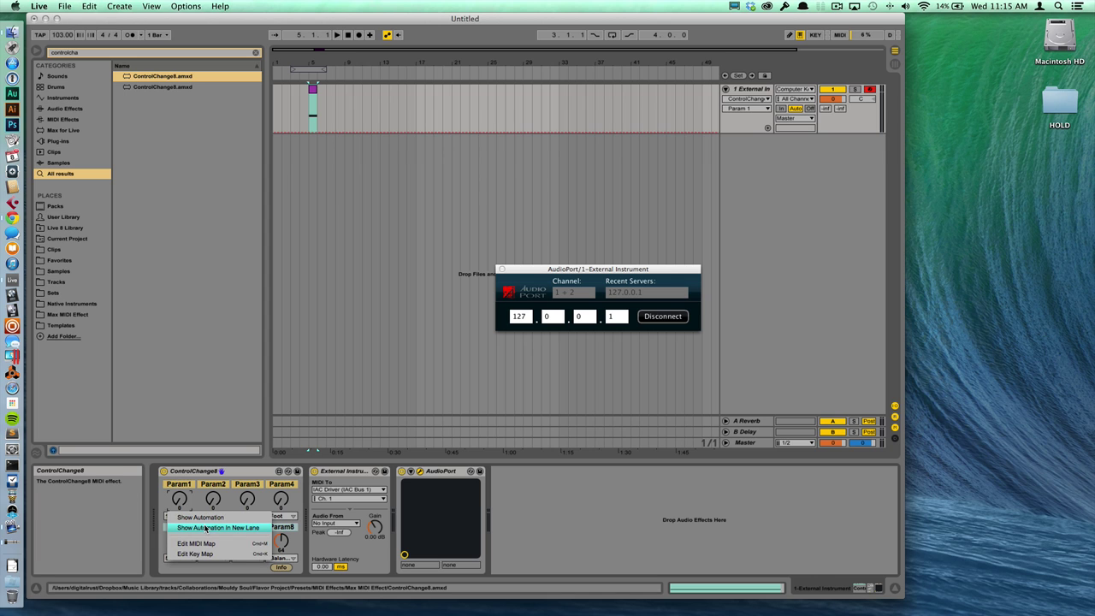
pyautogui.click(206, 528)
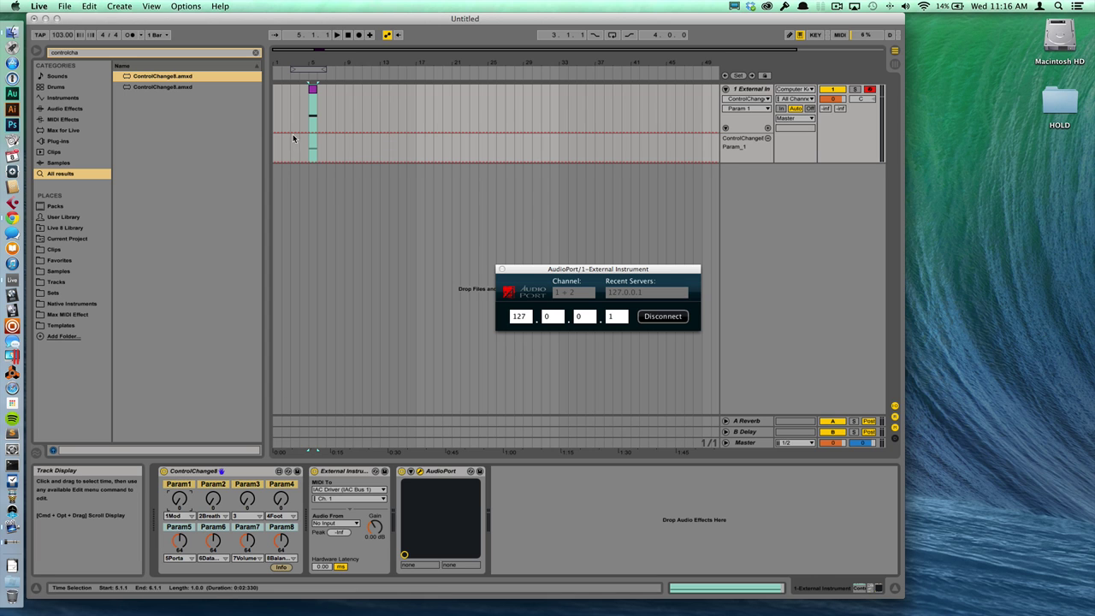
# - Move the loop region onto bar 5 and return to the Harmor window
pyautogui.moveTo(315, 66); pyautogui.dragTo(332, 66)
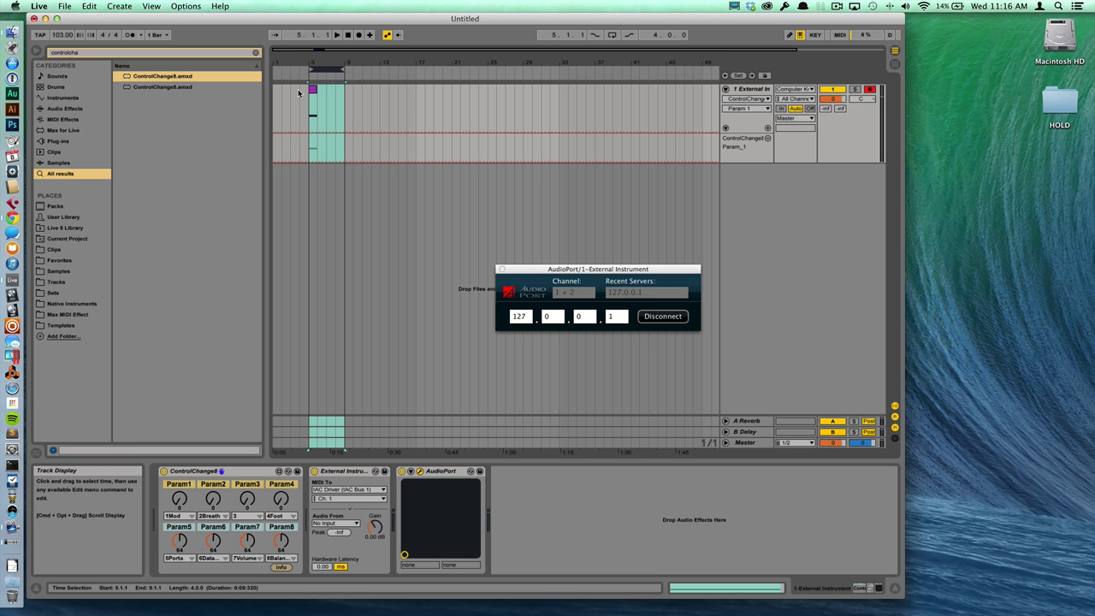
pyautogui.press('super+Tab')
pyautogui.press('super+shift+Tab')
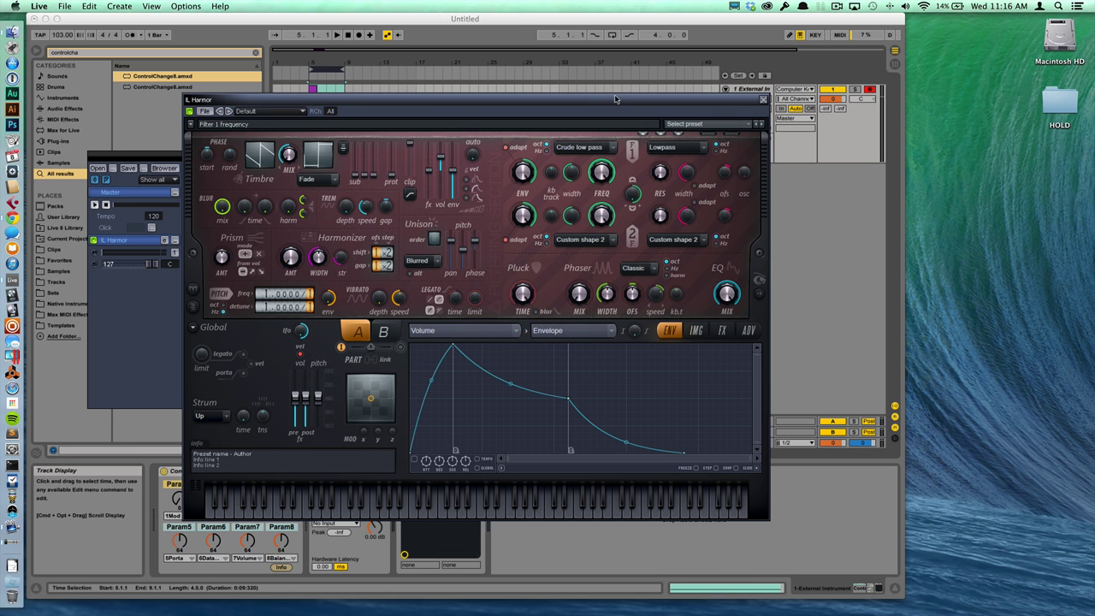
# - MIDI-learn Harmor's filter 1 frequency by turning ControlChange8's Param1 in Live
pyautogui.rightClick(600, 168)
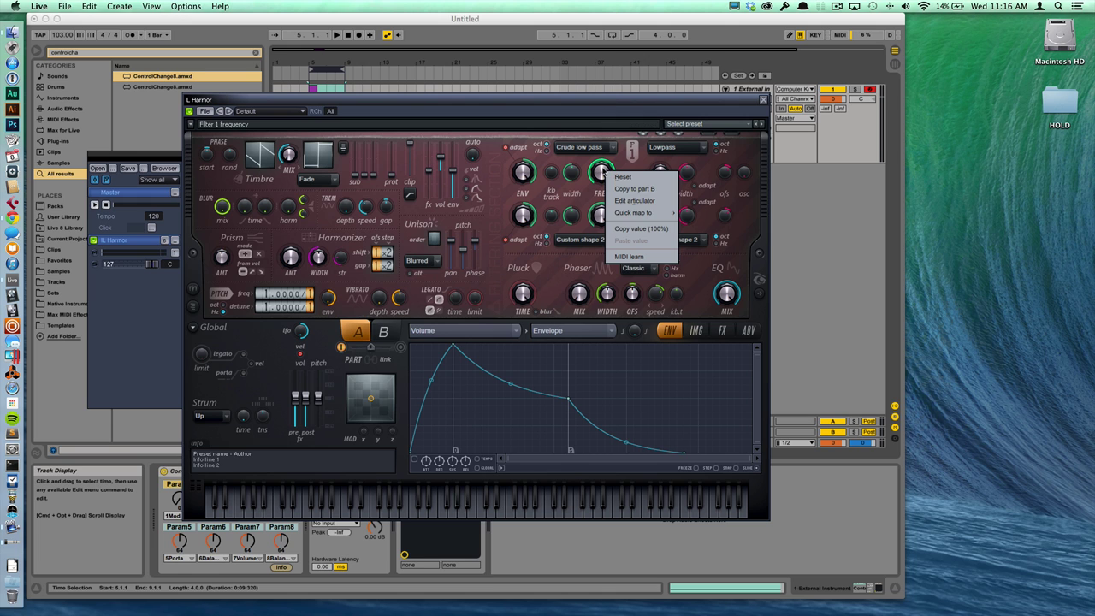
pyautogui.click(630, 256)
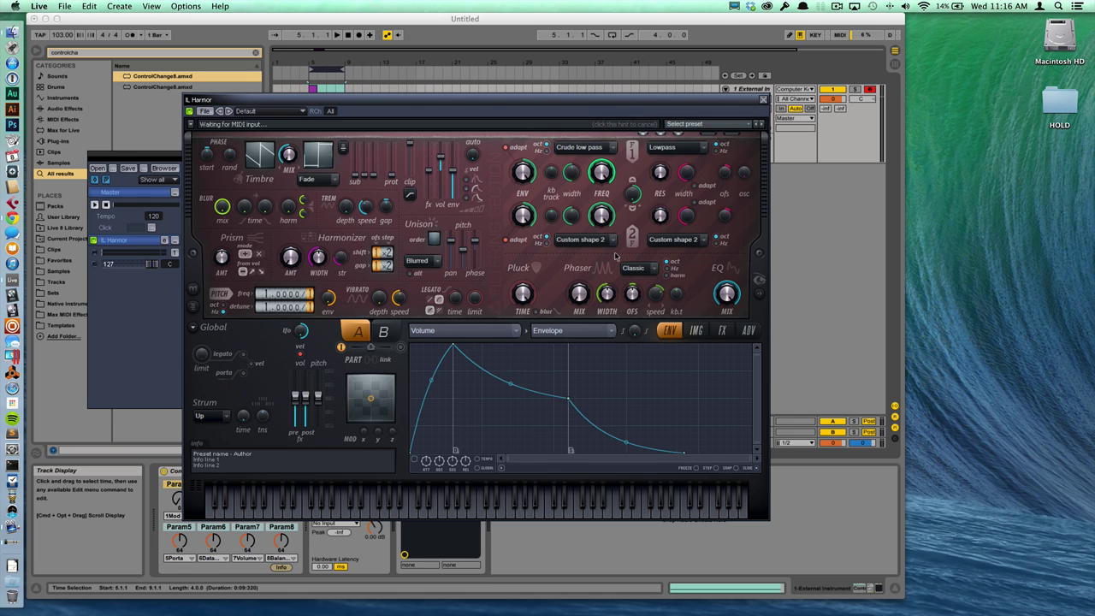
pyautogui.moveTo(179, 500); pyautogui.dragTo(182, 517)
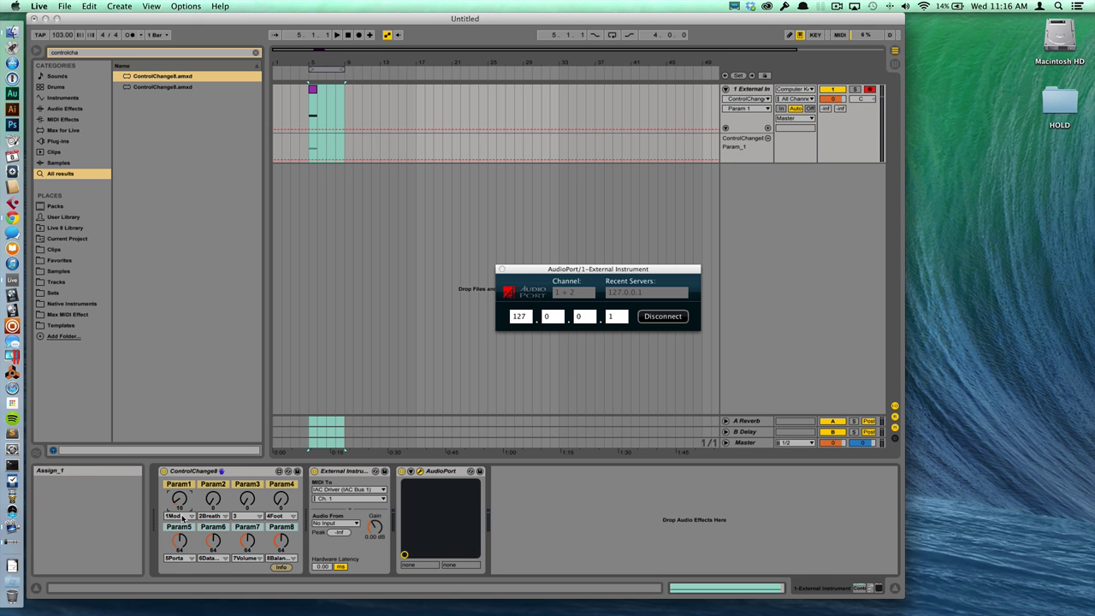
# - Move the Harmor window off to the right and return to Live's arrangement
pyautogui.press('super+Tab')
pyautogui.press('super+Tab')
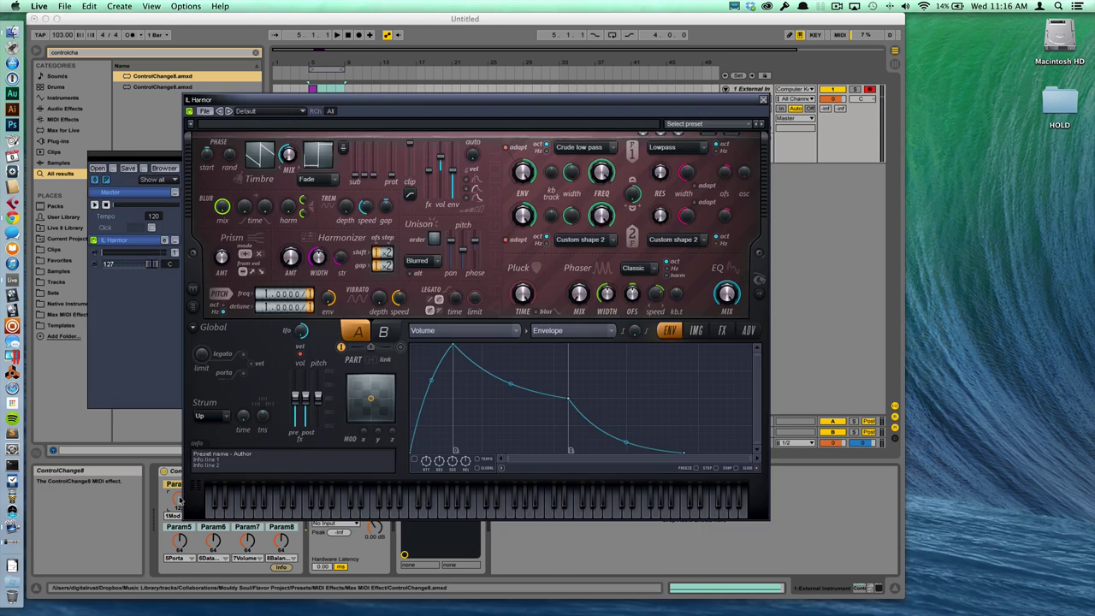
pyautogui.press('super+Tab')
pyautogui.moveTo(457, 100); pyautogui.dragTo(830, 112)
pyautogui.click(181, 498)
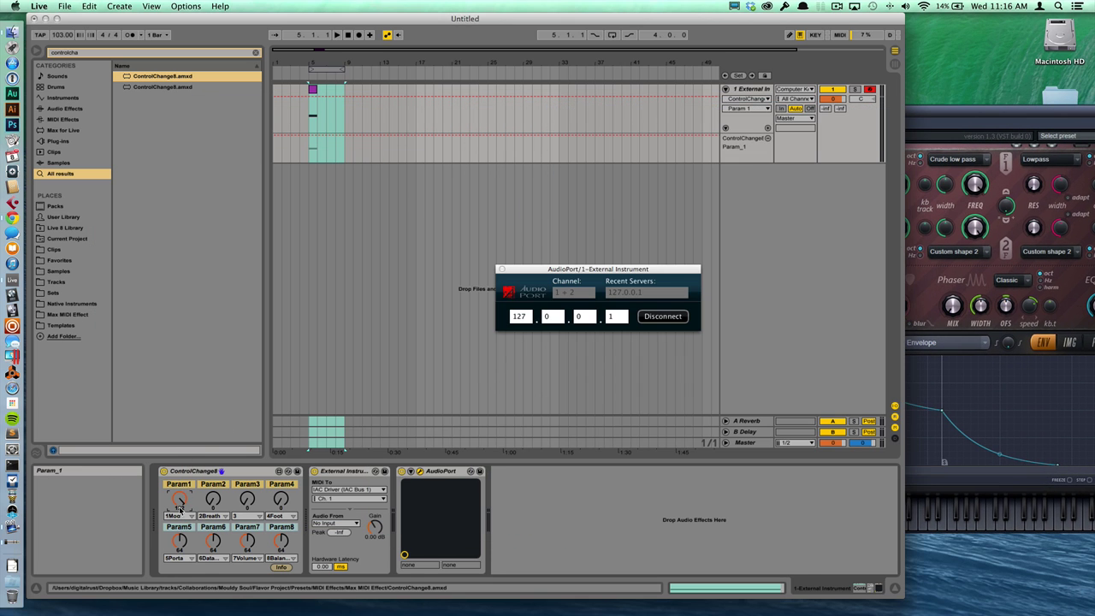
# - Draw a lowered, curved Param_1 automation ramp across the bar-5 clip
pyautogui.moveTo(180, 503); pyautogui.dragTo(180, 498)
pyautogui.click(314, 157)
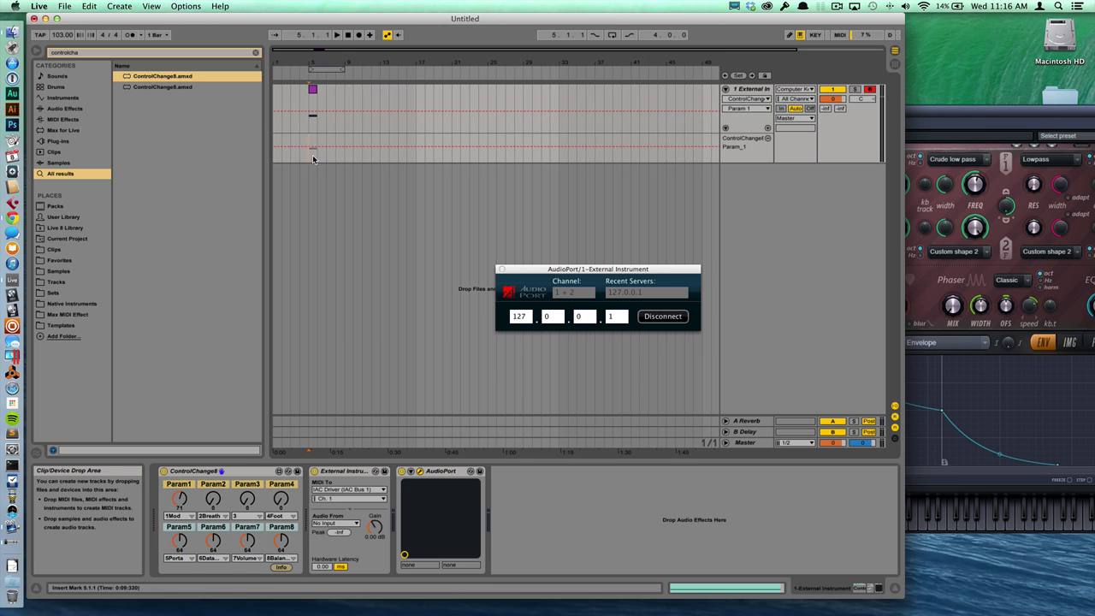
pyautogui.moveTo(314, 147); pyautogui.dragTo(316, 160)
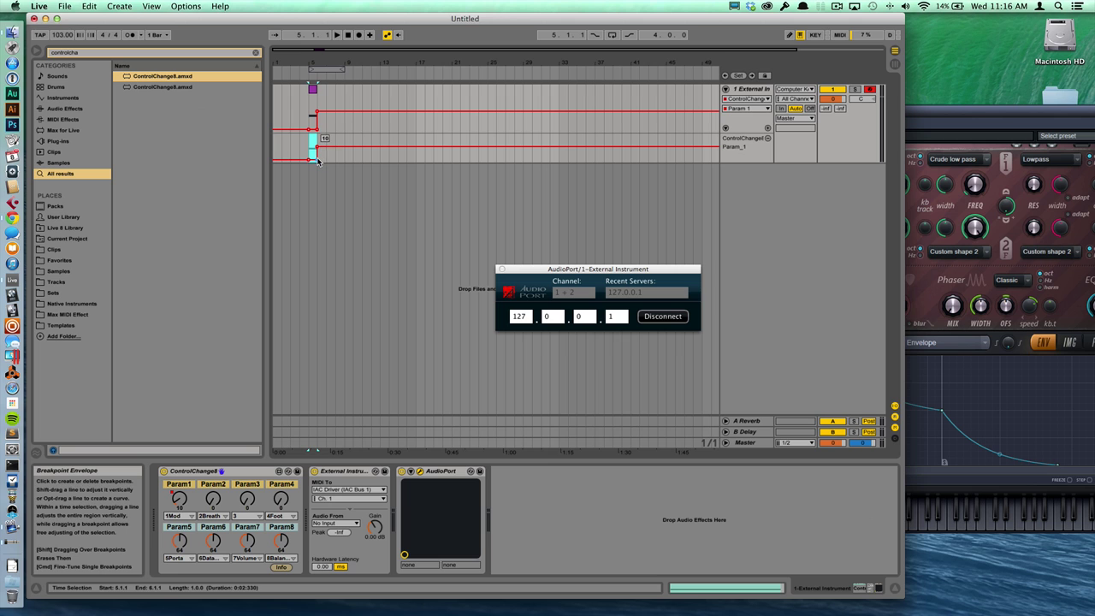
pyautogui.press('+')
pyautogui.press('+')
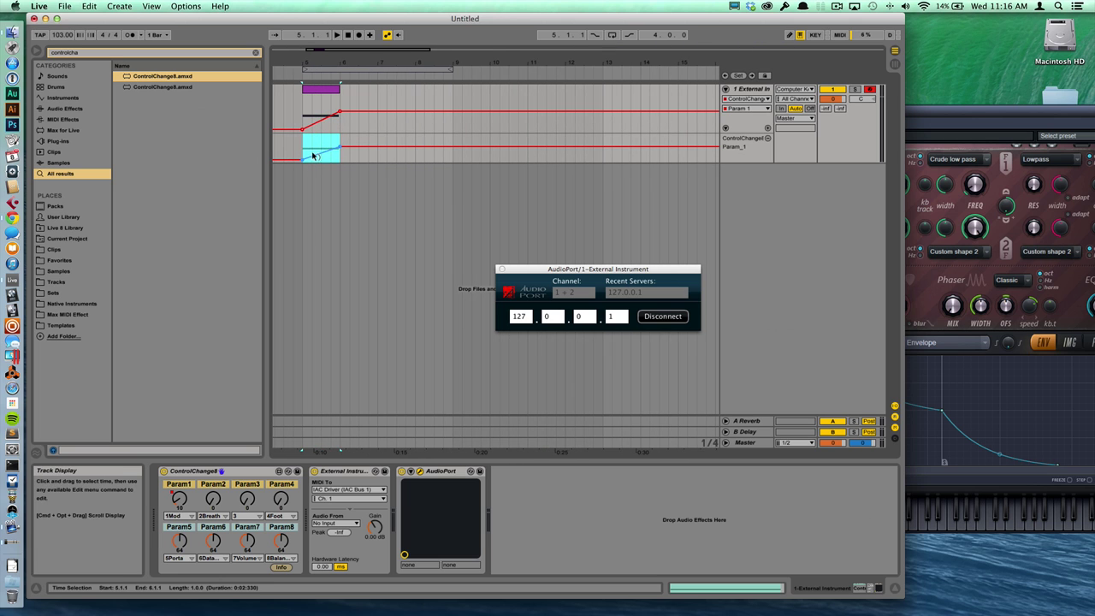
pyautogui.moveTo(313, 156); pyautogui.dragTo(340, 145)
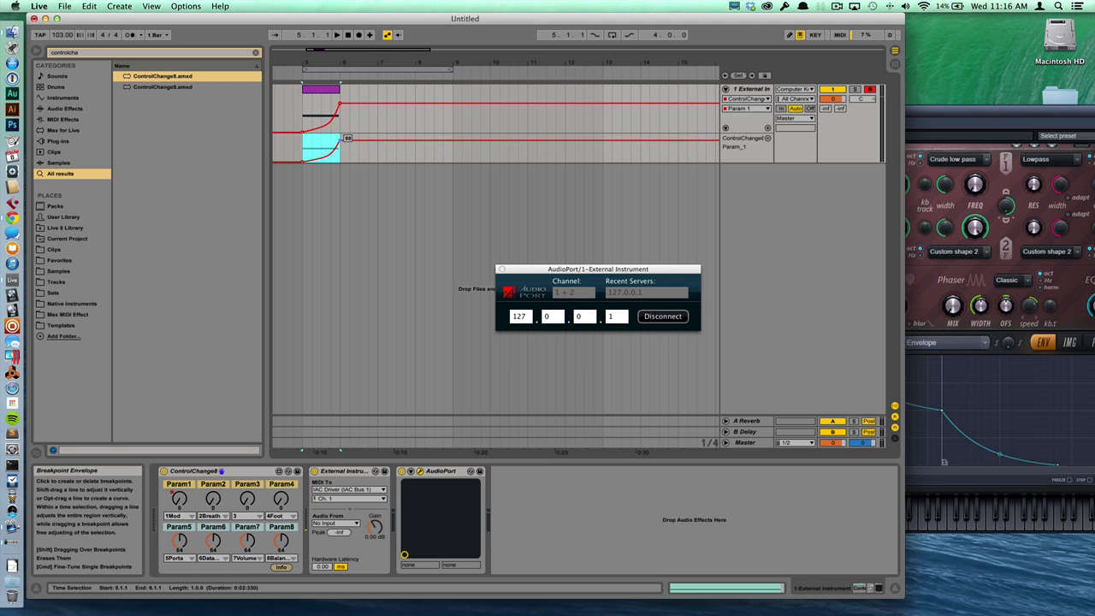
# - Duplicate the one-bar clip to span four bars and play it back
pyautogui.click(323, 91)
pyautogui.press('super+d')
pyautogui.press('super+d')
pyautogui.press('super+d')
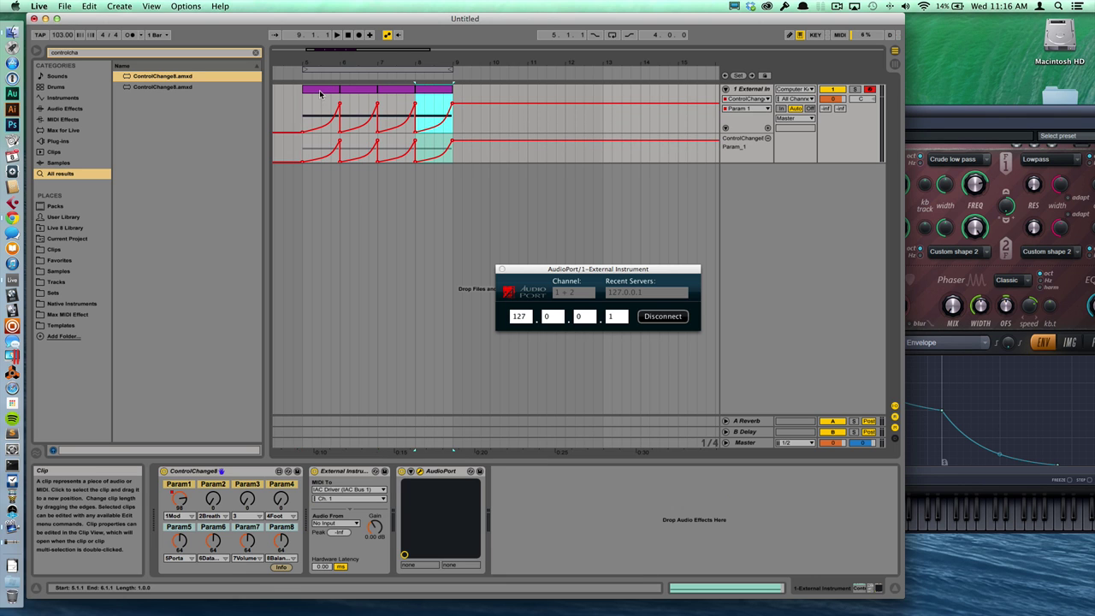
pyautogui.keyDown('shift'); pyautogui.click(322, 93); pyautogui.keyUp('shift')
pyautogui.press('space')
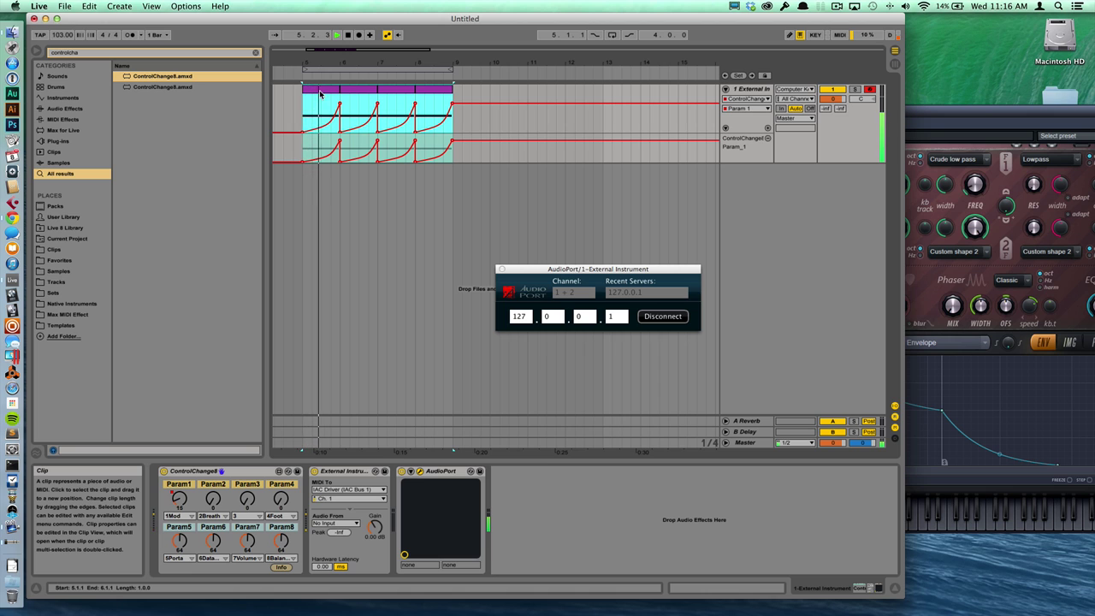
pyautogui.press('XF86AudioRaiseVolume')
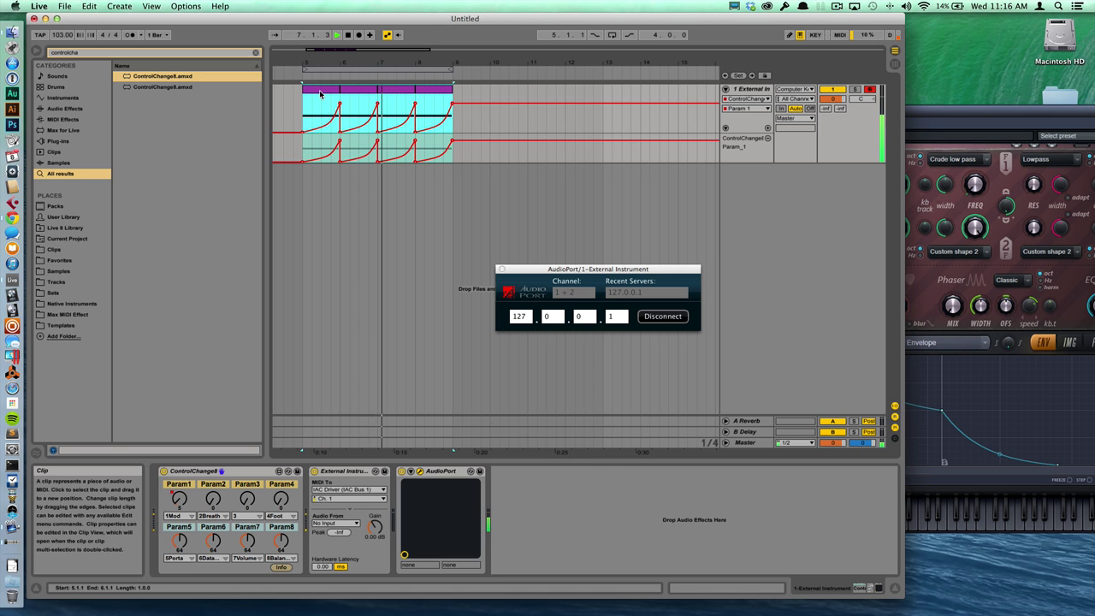
pyautogui.click(320, 94)
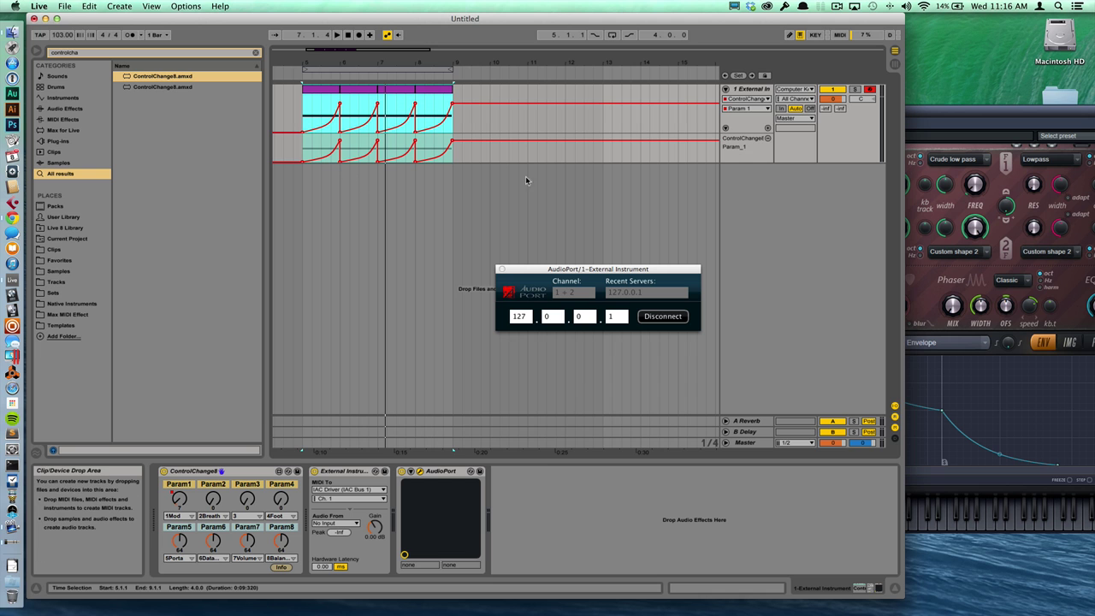
pyautogui.click(956, 108)
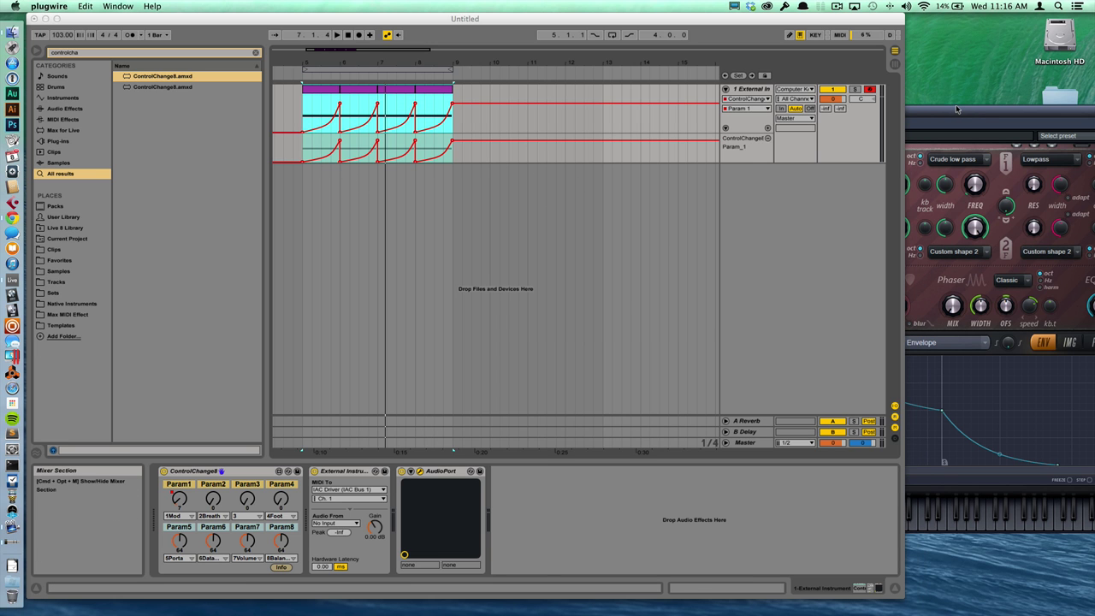
# - Centre the Harmor window and choose Analyze audio file from its image options
pyautogui.moveTo(956, 109); pyautogui.dragTo(596, 101)
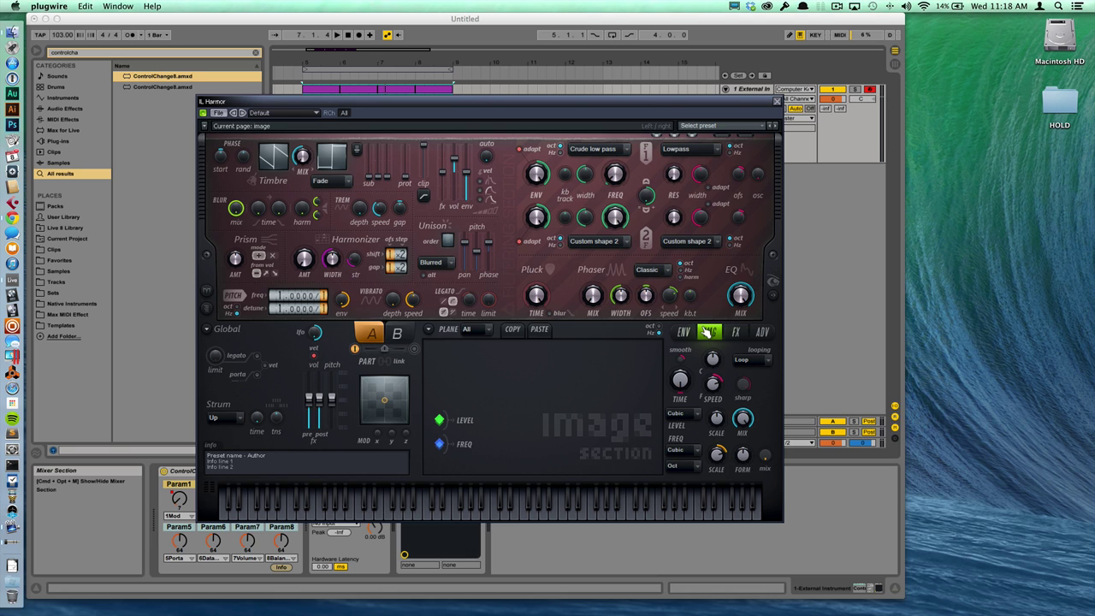
pyautogui.click(428, 329)
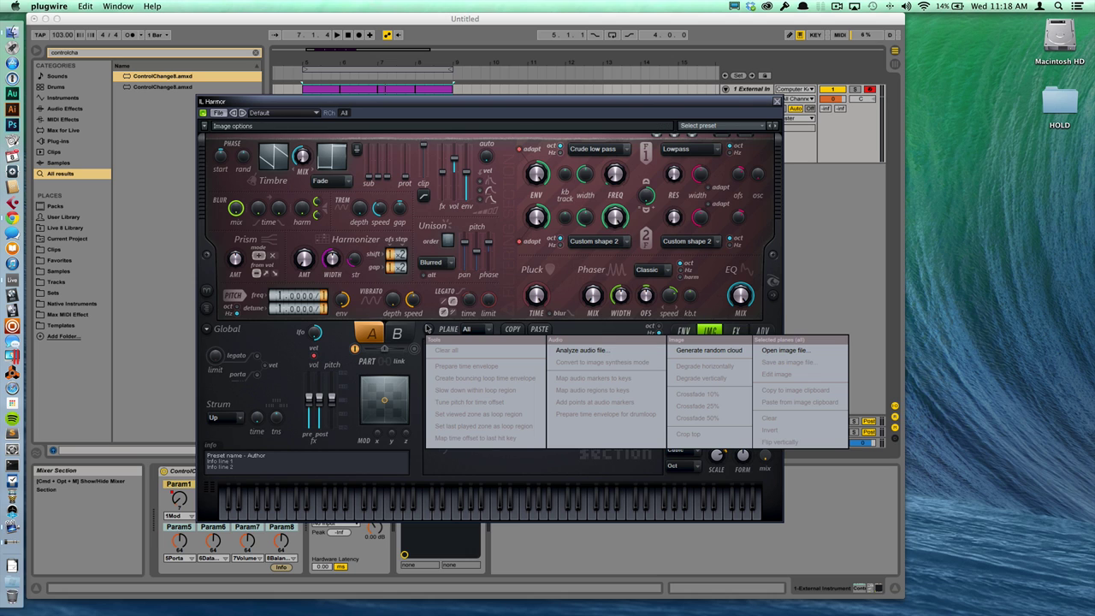
pyautogui.click(555, 351)
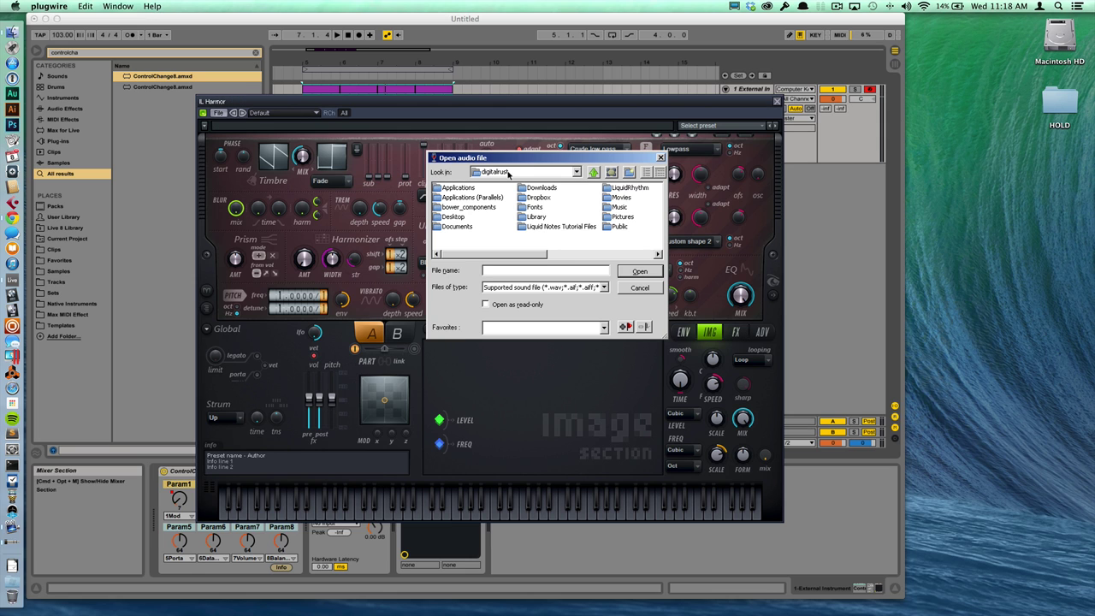
# - Cancel the audio file dialog, close Harmor, and centre the energyXT window
pyautogui.moveTo(512, 254)
pyautogui.mouseDown()
pyautogui.moveTo(566, 255)
pyautogui.moveTo(504, 250)
pyautogui.mouseUp()
pyautogui.click(660, 159)
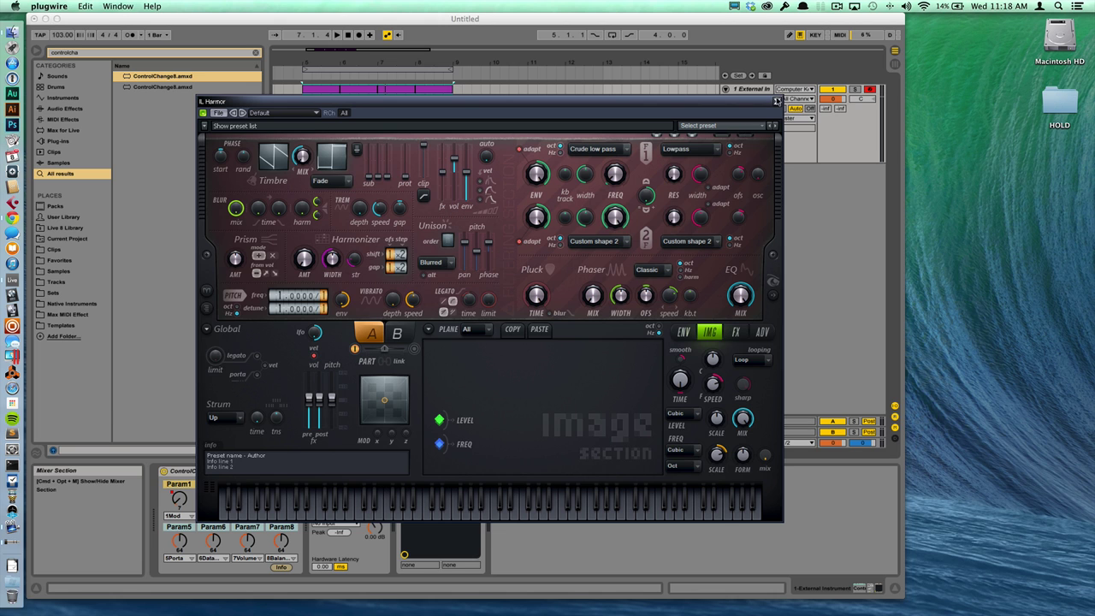
pyautogui.click(775, 101)
pyautogui.moveTo(216, 157); pyautogui.dragTo(510, 175)
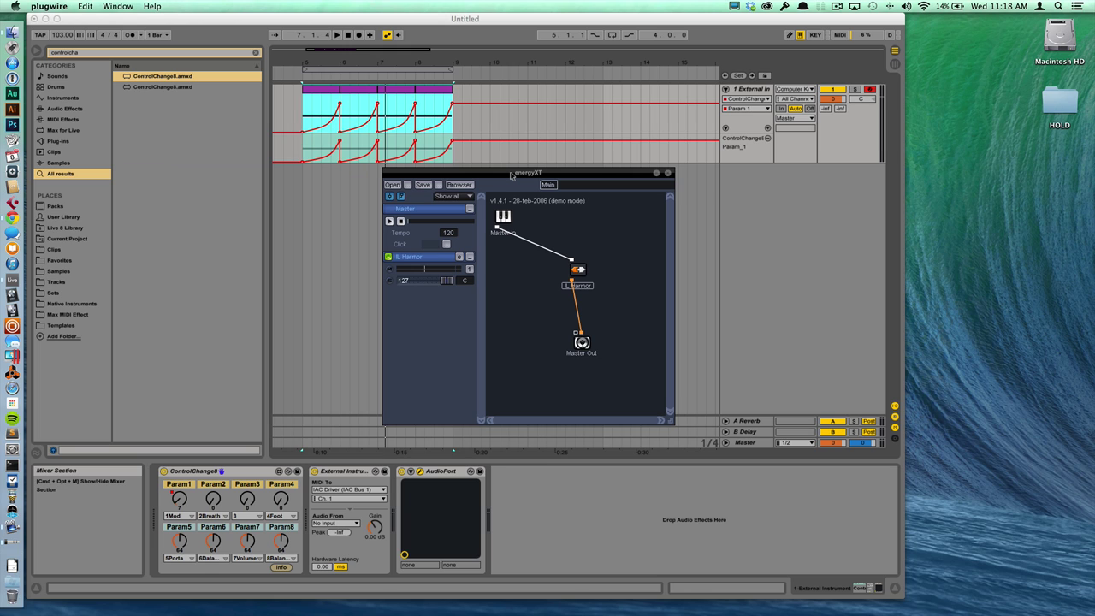